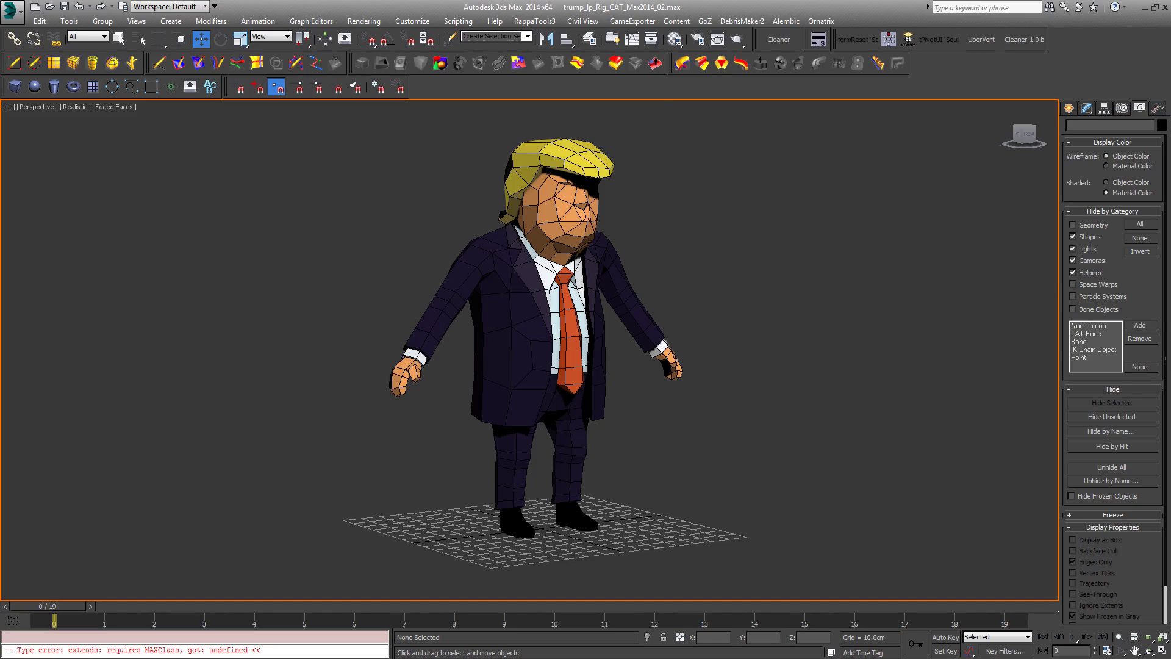
Step: Switch to the web browser and review the pX SpritesRender page's installation, usage, render notes and script download links
{"action": "key", "text": "alt+Tab"}
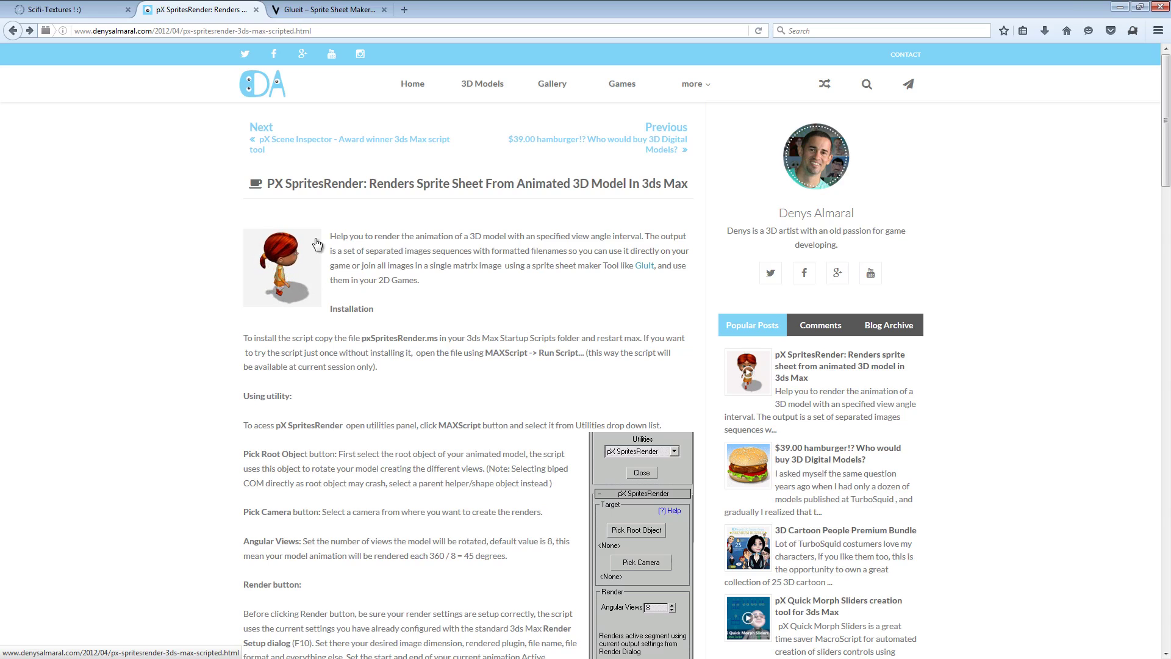
{"action": "scroll", "coordinate": [57, 360], "scroll_direction": "down", "scroll_amount": 3}
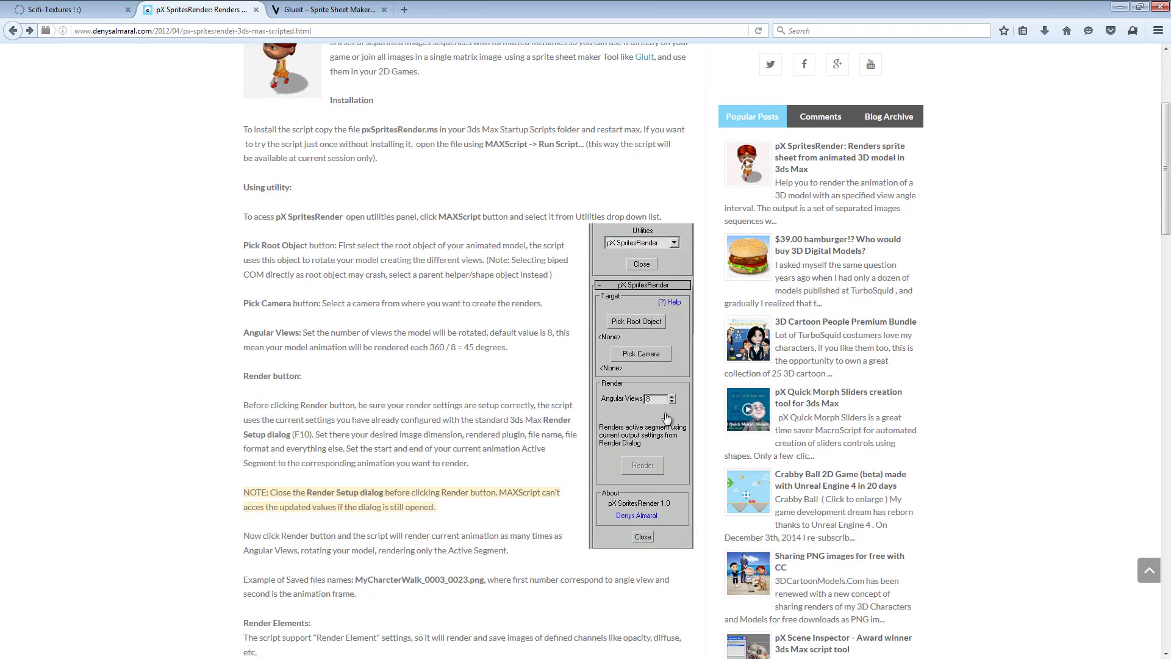
{"action": "scroll", "coordinate": [164, 372], "scroll_direction": "up", "scroll_amount": 1}
{"action": "scroll", "coordinate": [163, 369], "scroll_direction": "up", "scroll_amount": 2}
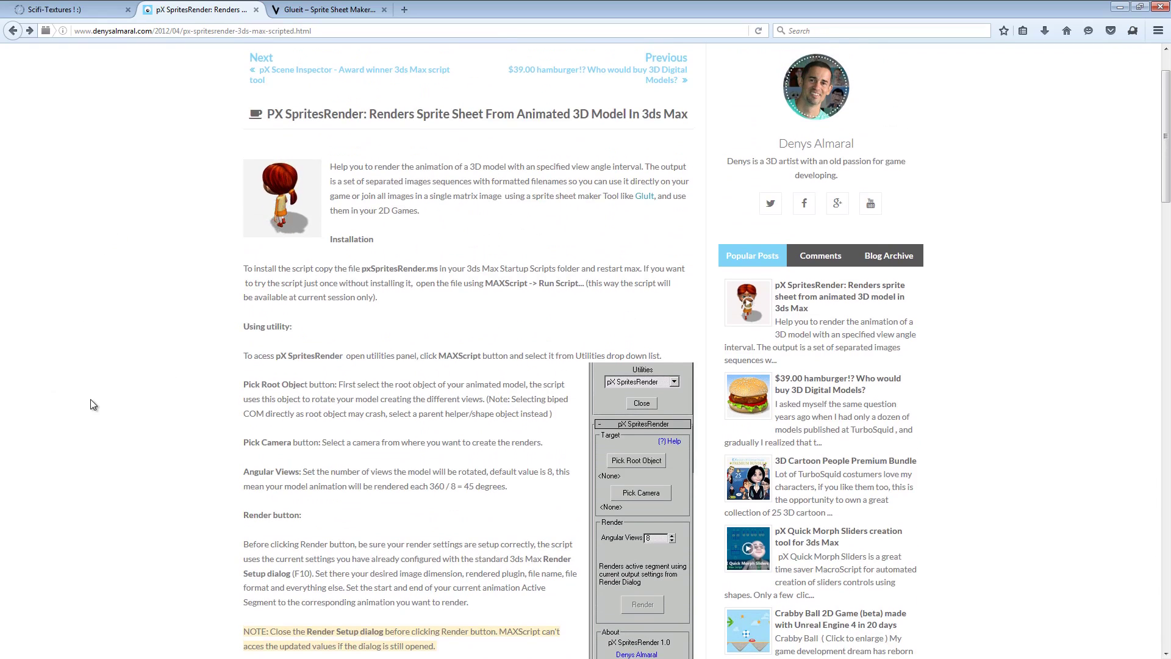
{"action": "scroll", "coordinate": [182, 356], "scroll_direction": "down", "scroll_amount": 2}
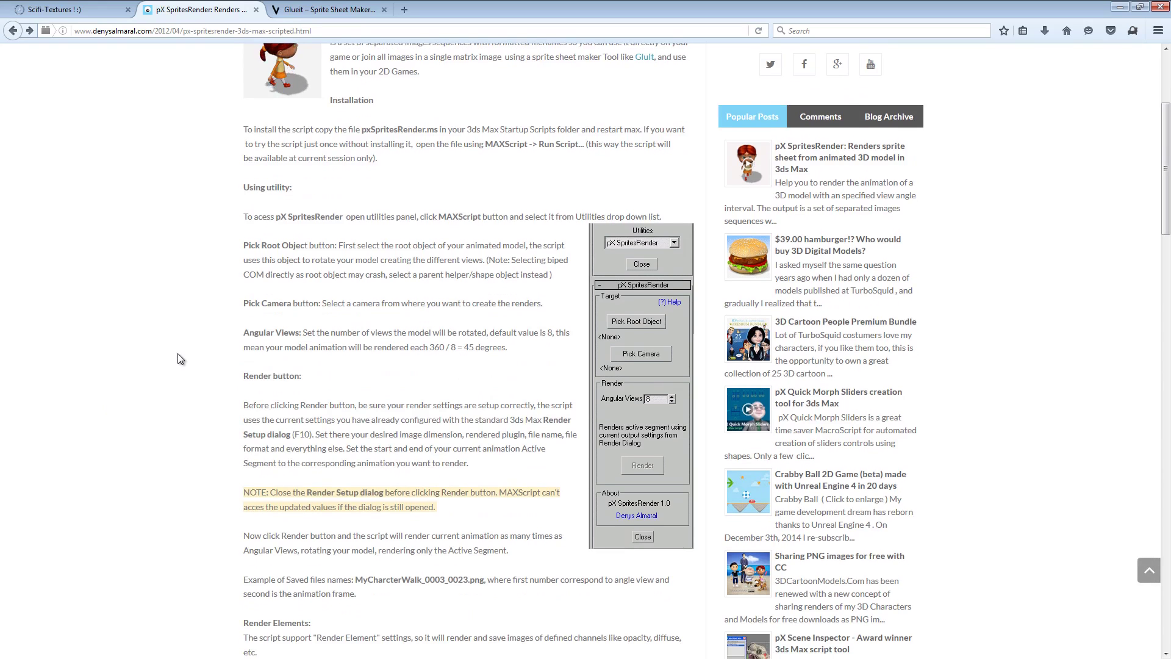
{"action": "scroll", "coordinate": [178, 355], "scroll_direction": "down", "scroll_amount": 3}
{"action": "scroll", "coordinate": [177, 354], "scroll_direction": "down", "scroll_amount": 1}
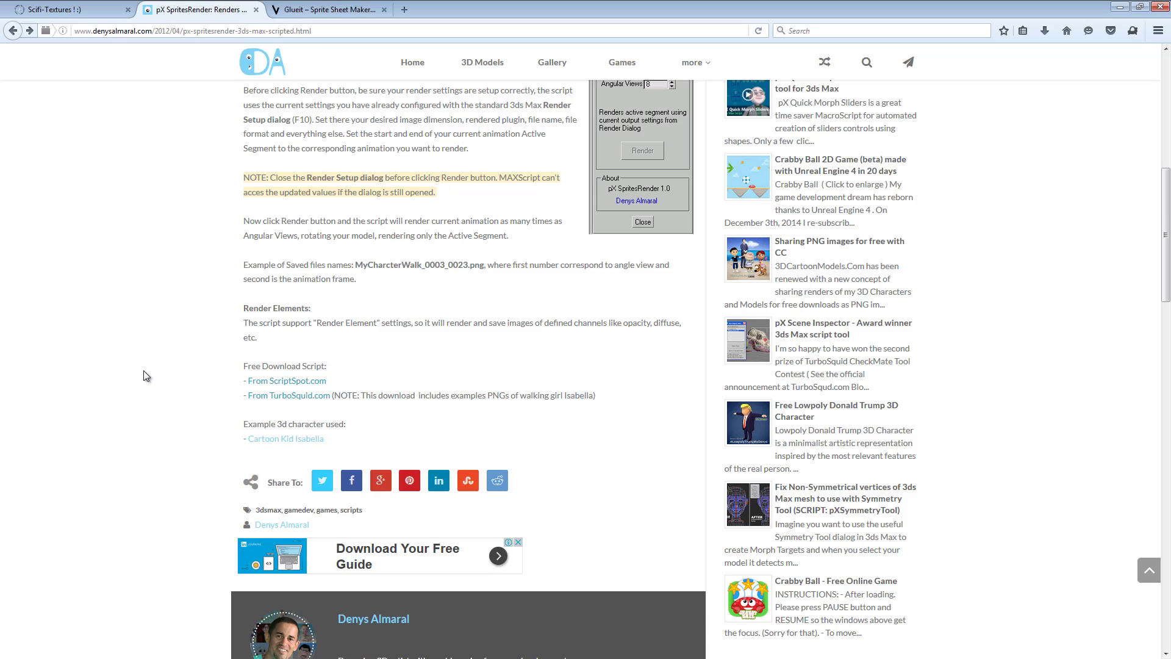
{"action": "scroll", "coordinate": [144, 372], "scroll_direction": "down", "scroll_amount": 2}
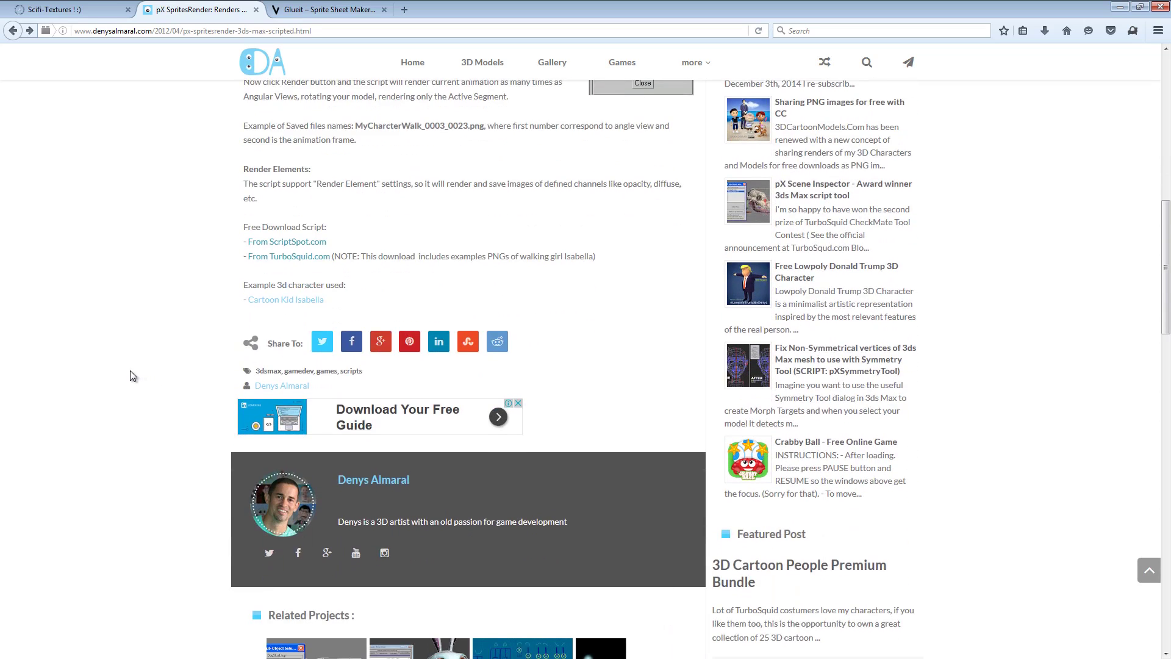
{"action": "scroll", "coordinate": [129, 371], "scroll_direction": "up", "scroll_amount": 2}
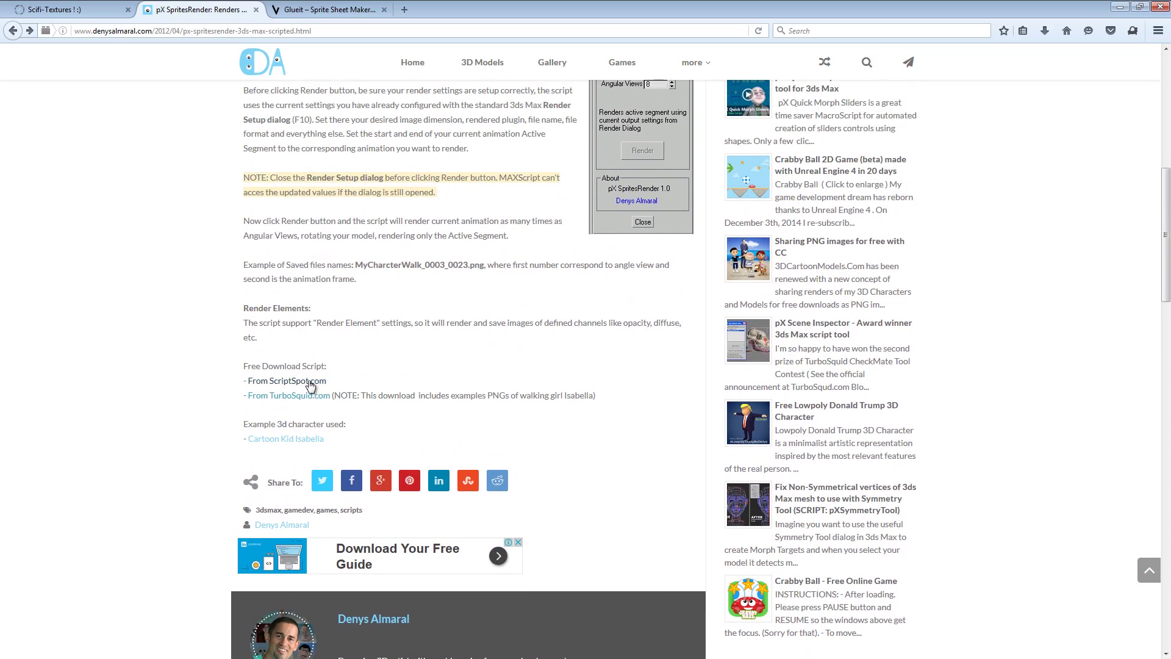
{"action": "scroll", "coordinate": [115, 353], "scroll_direction": "up", "scroll_amount": 2}
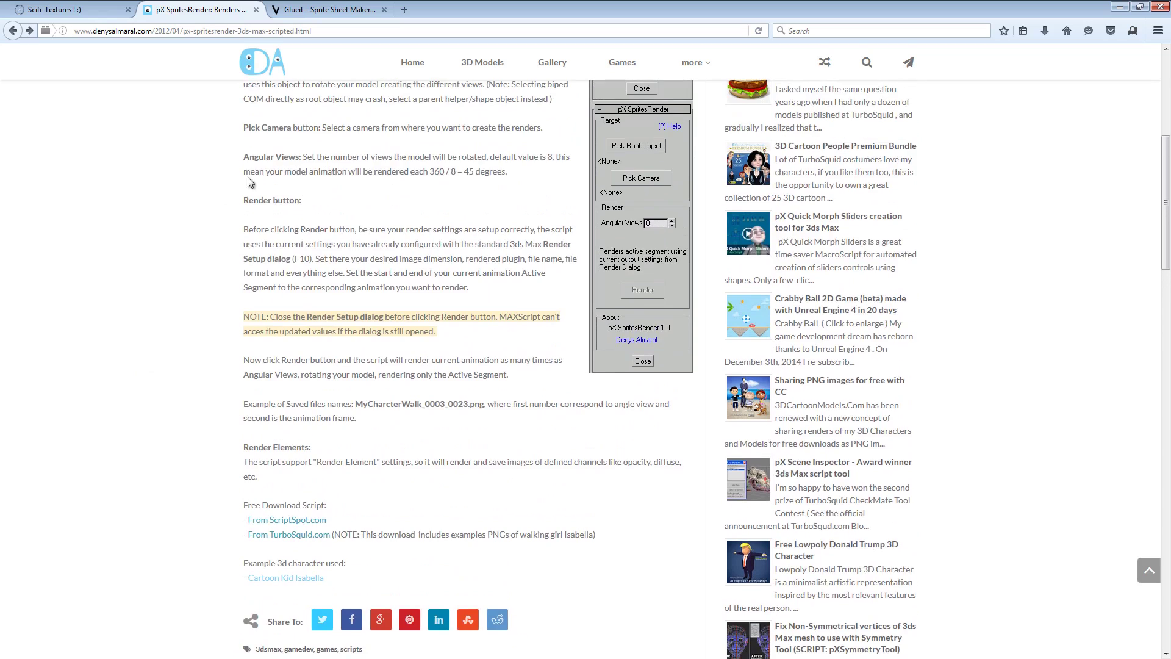
{"action": "scroll", "coordinate": [177, 276], "scroll_direction": "up", "scroll_amount": 4}
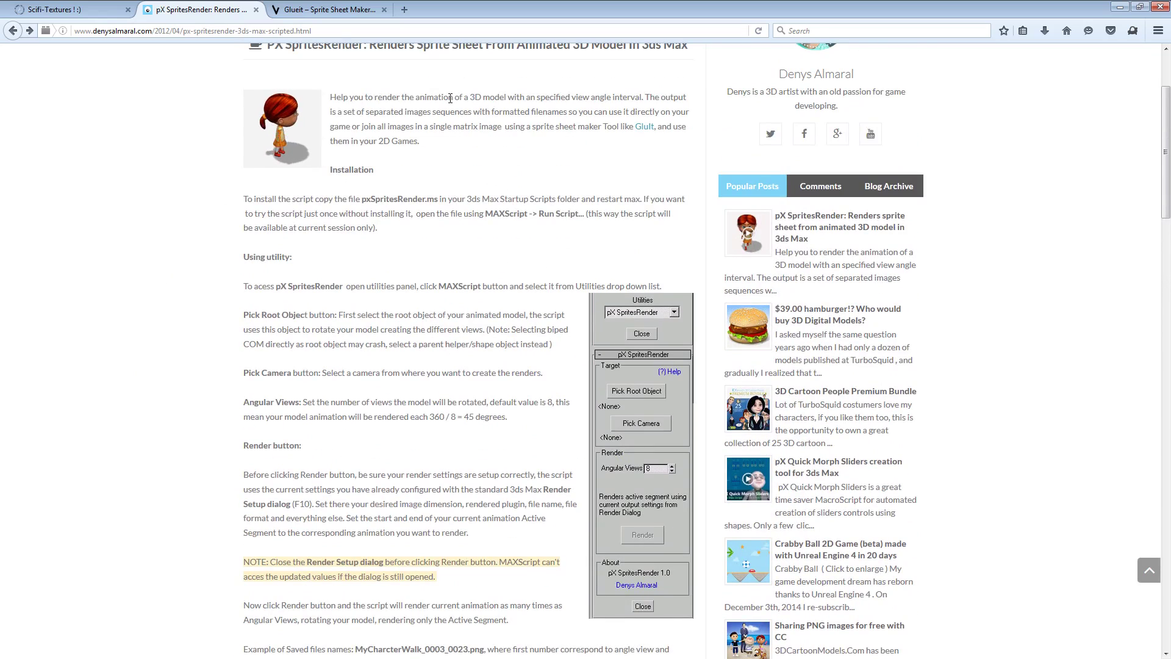
{"action": "scroll", "coordinate": [144, 419], "scroll_direction": "down", "scroll_amount": 3}
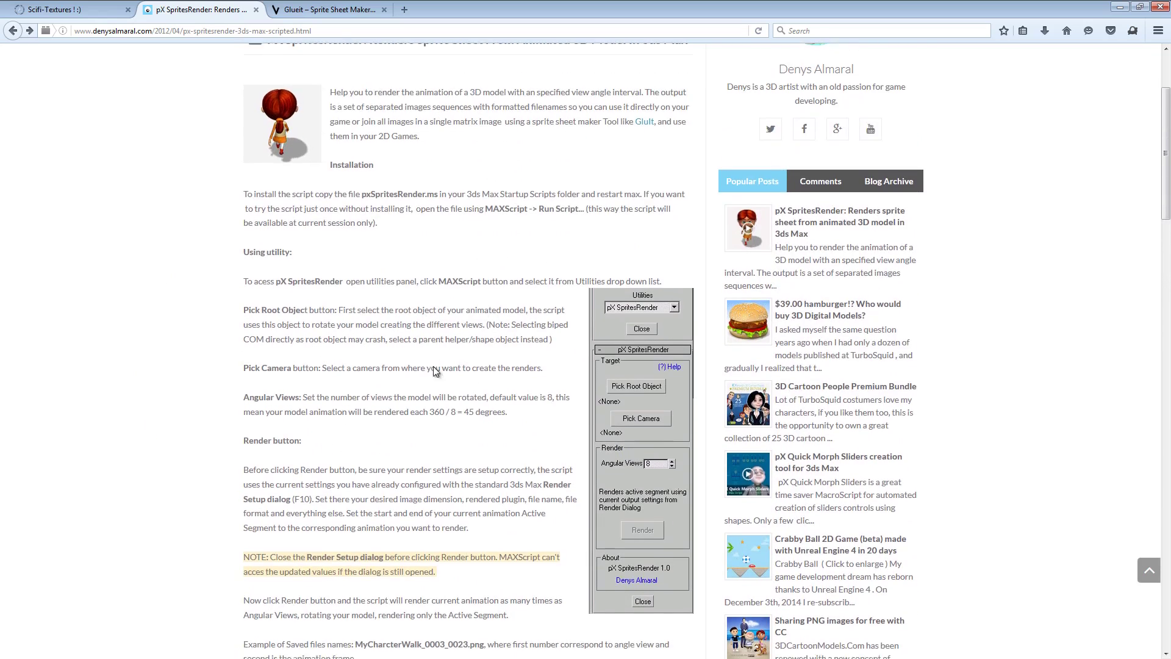
{"action": "scroll", "coordinate": [104, 477], "scroll_direction": "up", "scroll_amount": 1}
{"action": "scroll", "coordinate": [104, 477], "scroll_direction": "down", "scroll_amount": 5}
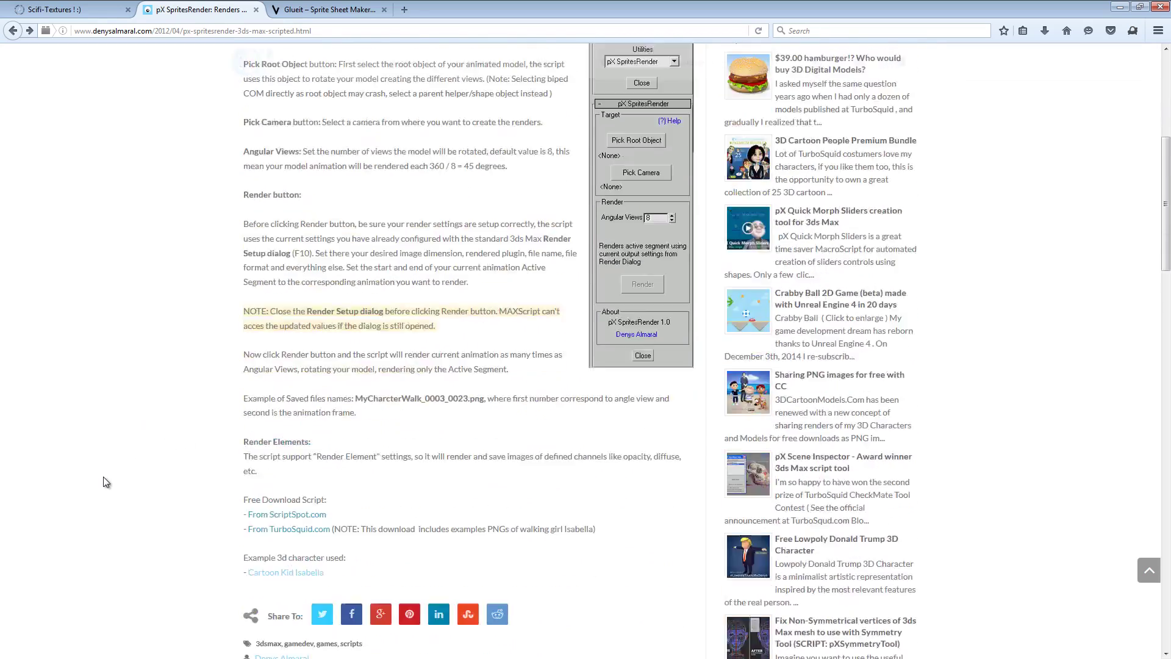
Step: Open the Free Lowpoly Donald Trump 3D Character page and examine its licence terms, download links, technical specifications and updates
{"action": "left_click", "coordinate": [830, 412]}
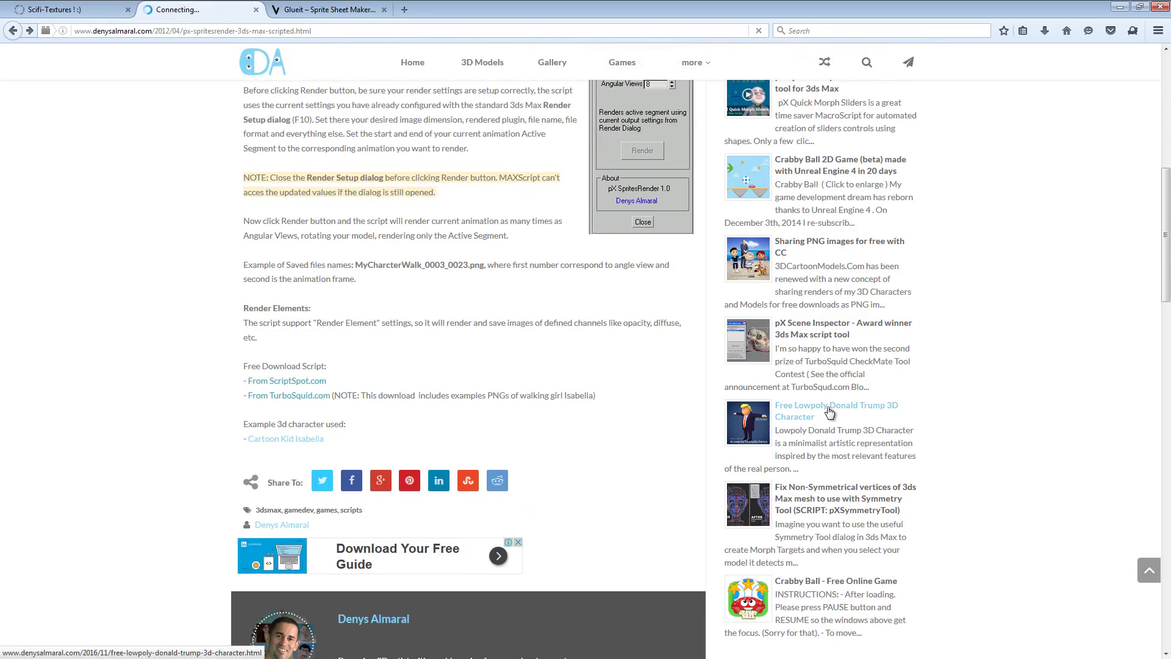
{"action": "scroll", "coordinate": [100, 444], "scroll_direction": "down", "scroll_amount": 5}
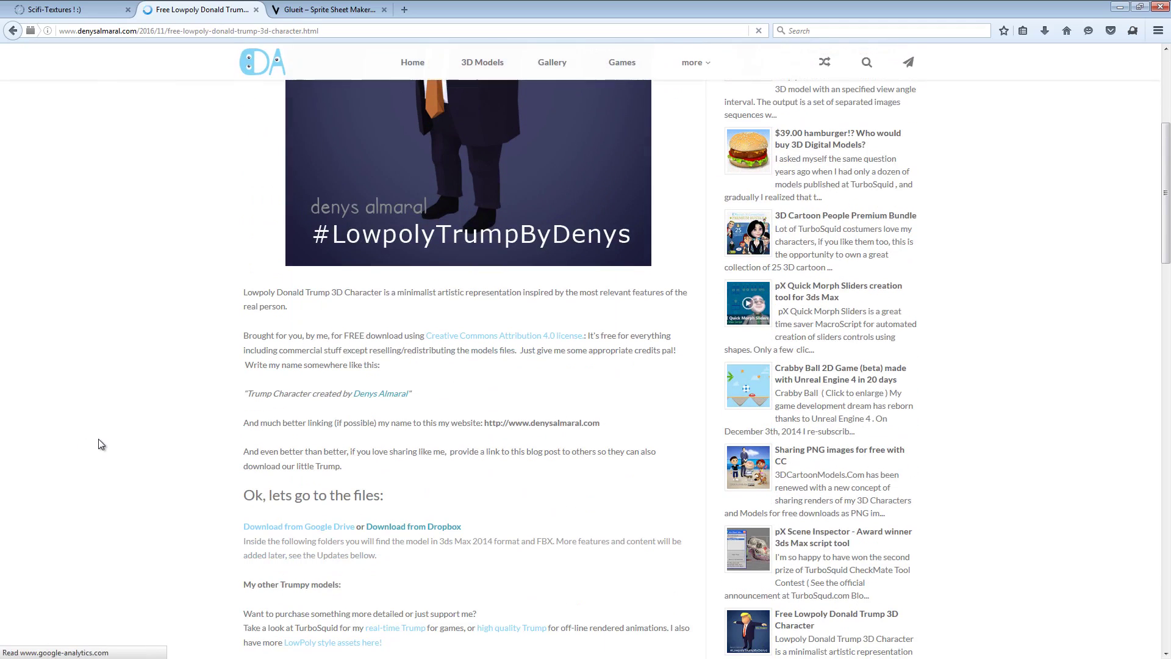
{"action": "scroll", "coordinate": [86, 445], "scroll_direction": "down", "scroll_amount": 2}
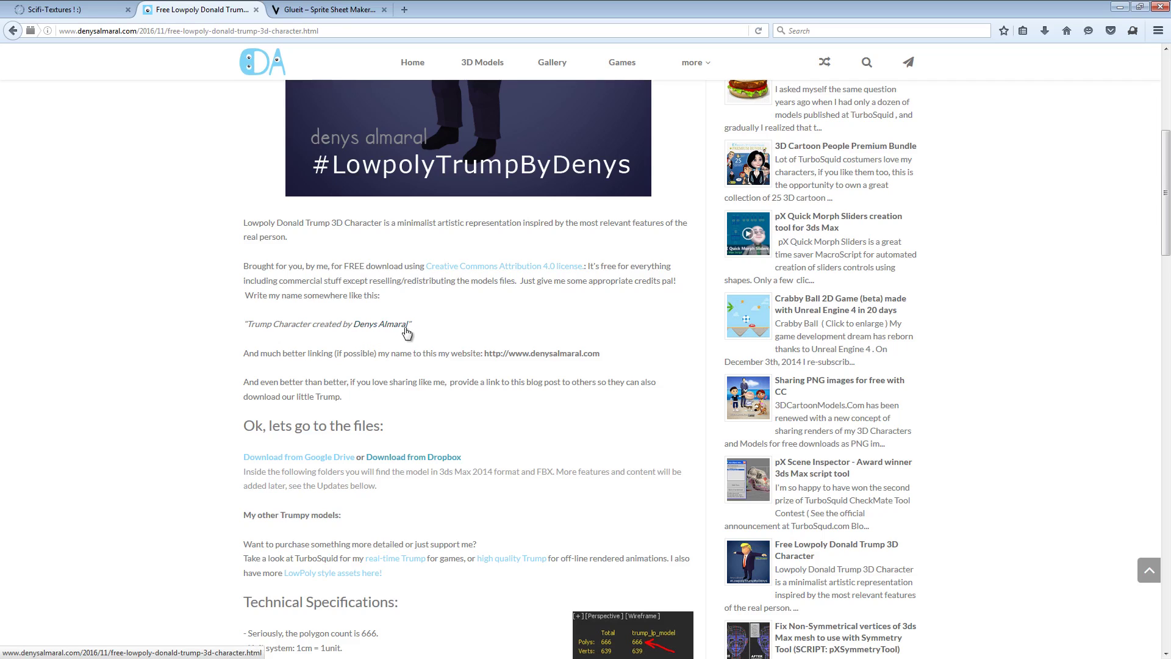
{"action": "scroll", "coordinate": [141, 333], "scroll_direction": "up", "scroll_amount": 5}
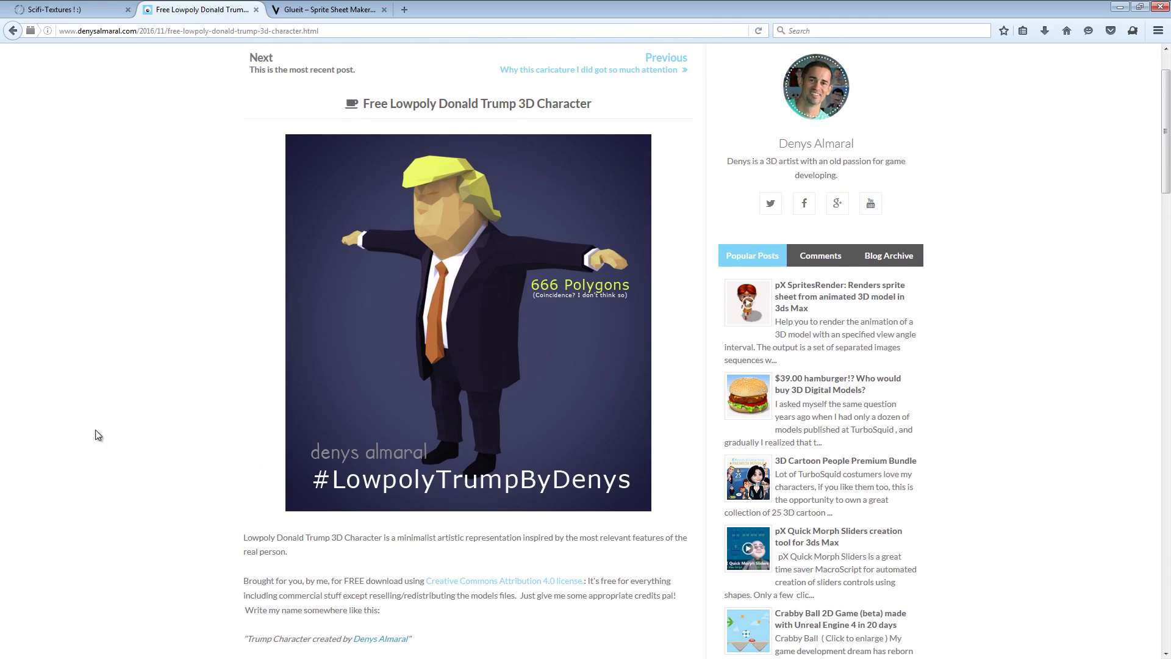
{"action": "scroll", "coordinate": [78, 441], "scroll_direction": "down", "scroll_amount": 7}
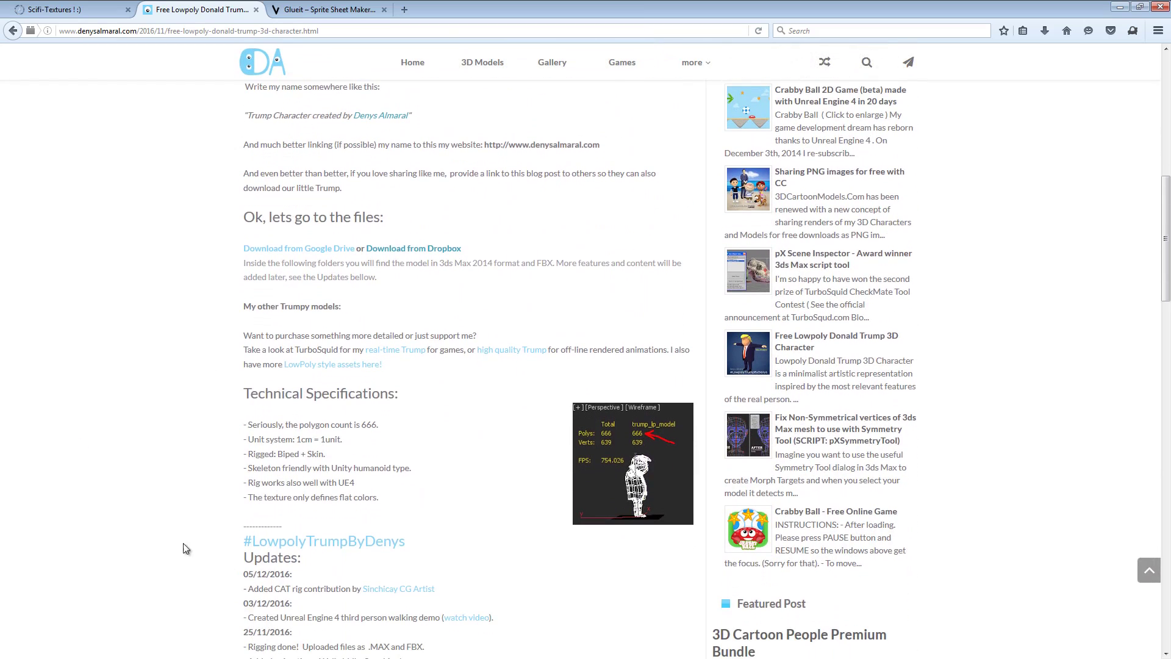
{"action": "scroll", "coordinate": [186, 548], "scroll_direction": "down", "scroll_amount": 4}
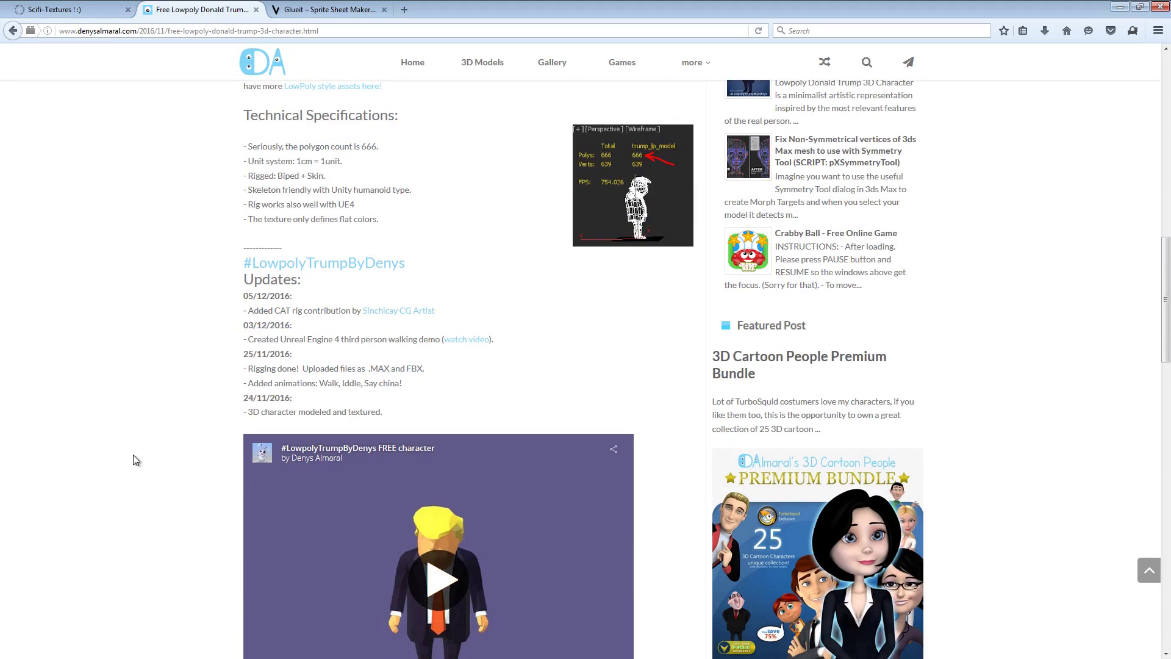
{"action": "scroll", "coordinate": [135, 459], "scroll_direction": "down", "scroll_amount": 6}
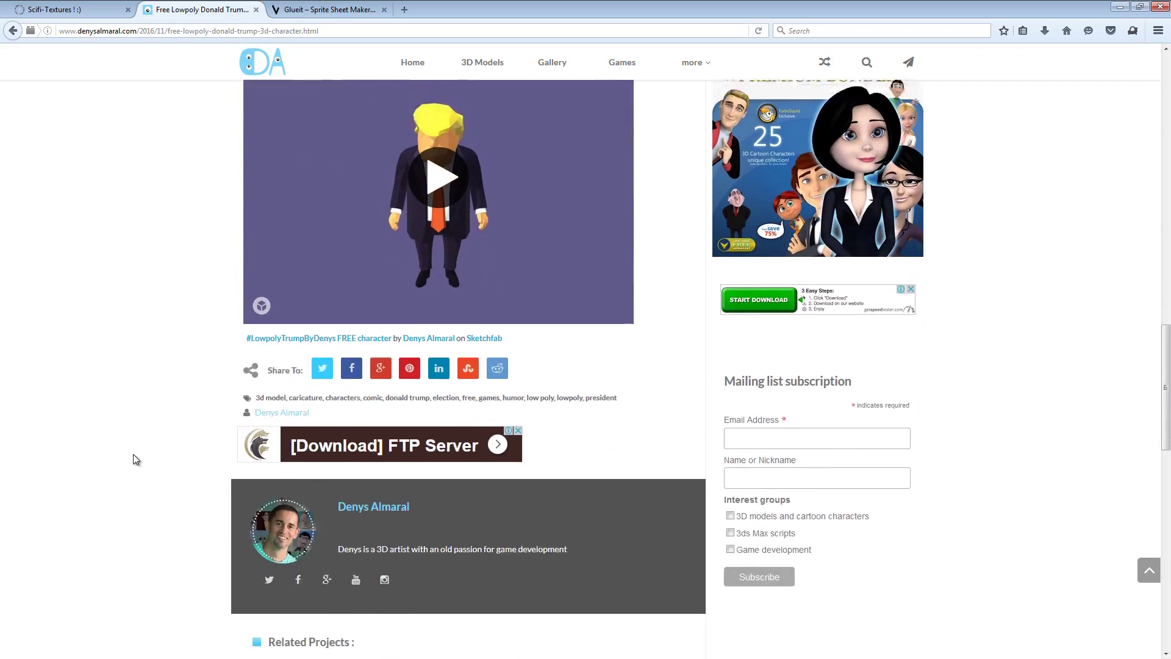
{"action": "scroll", "coordinate": [134, 454], "scroll_direction": "up", "scroll_amount": 20}
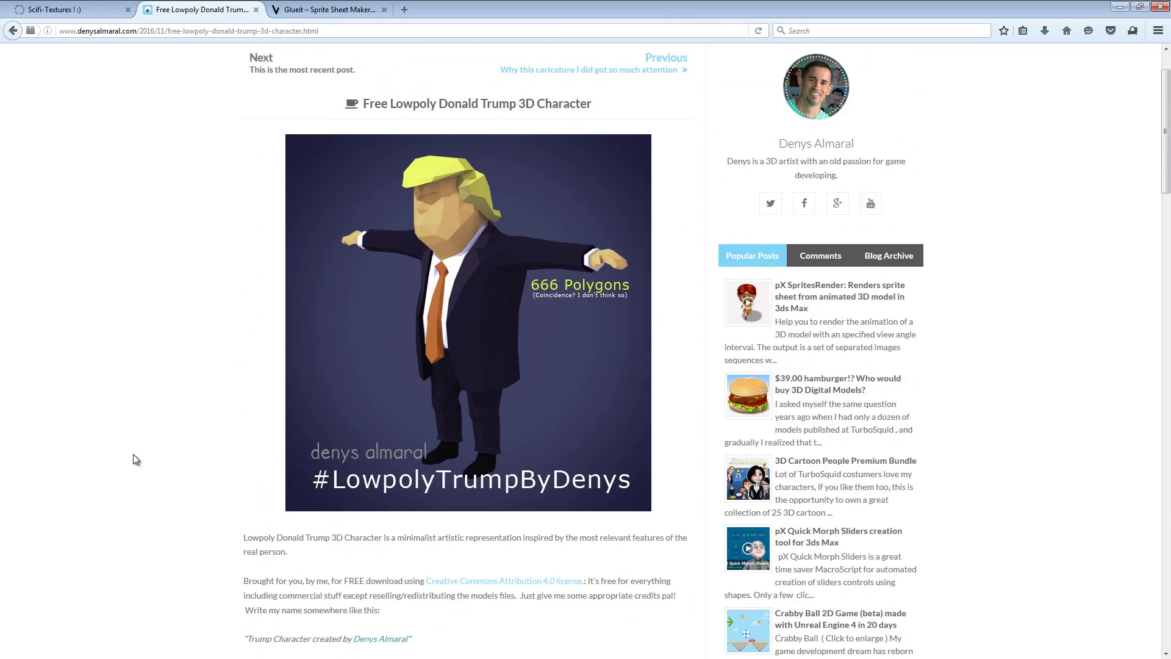
{"action": "scroll", "coordinate": [134, 457], "scroll_direction": "up", "scroll_amount": 2}
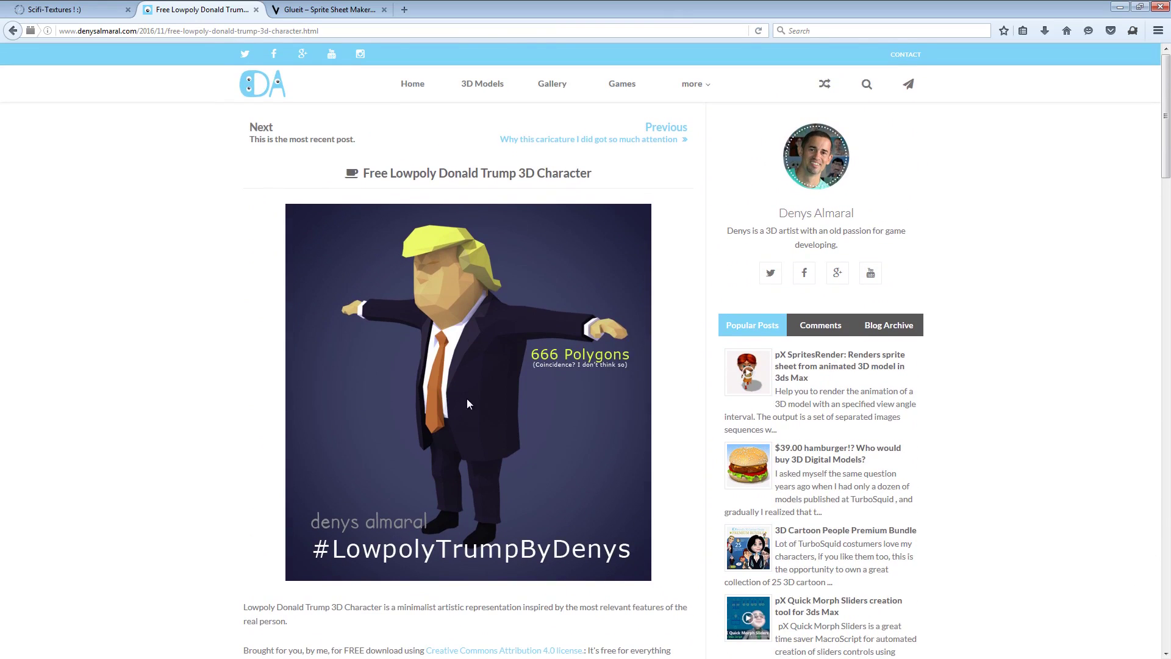
{"action": "scroll", "coordinate": [218, 378], "scroll_direction": "down", "scroll_amount": 6}
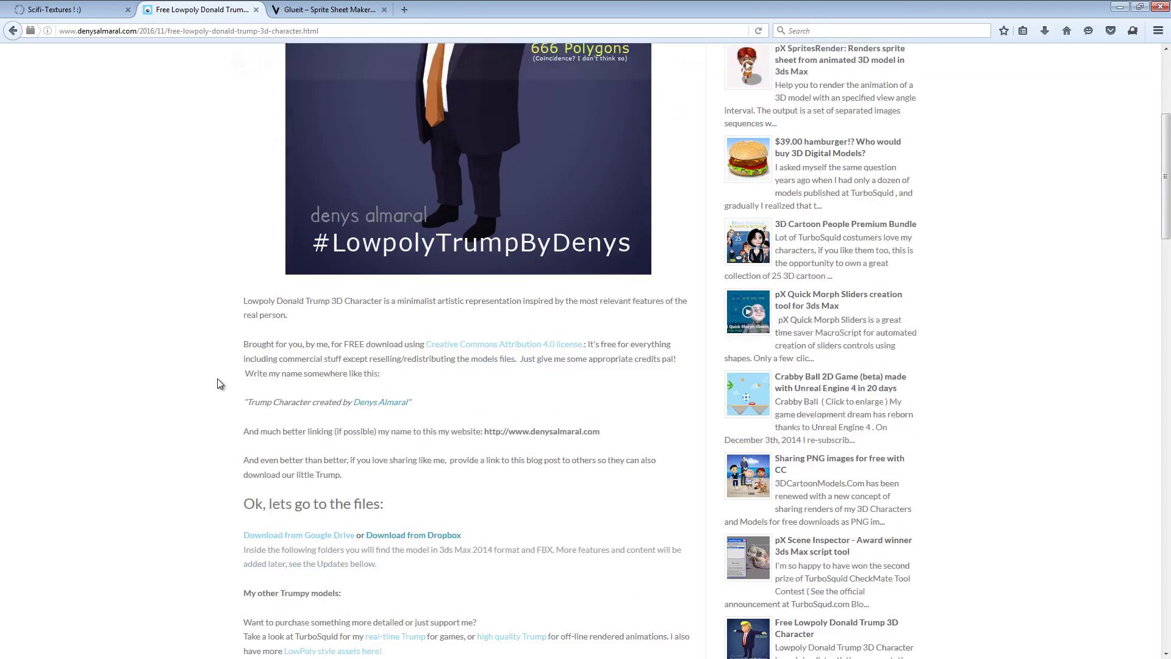
{"action": "scroll", "coordinate": [195, 372], "scroll_direction": "up", "scroll_amount": 5}
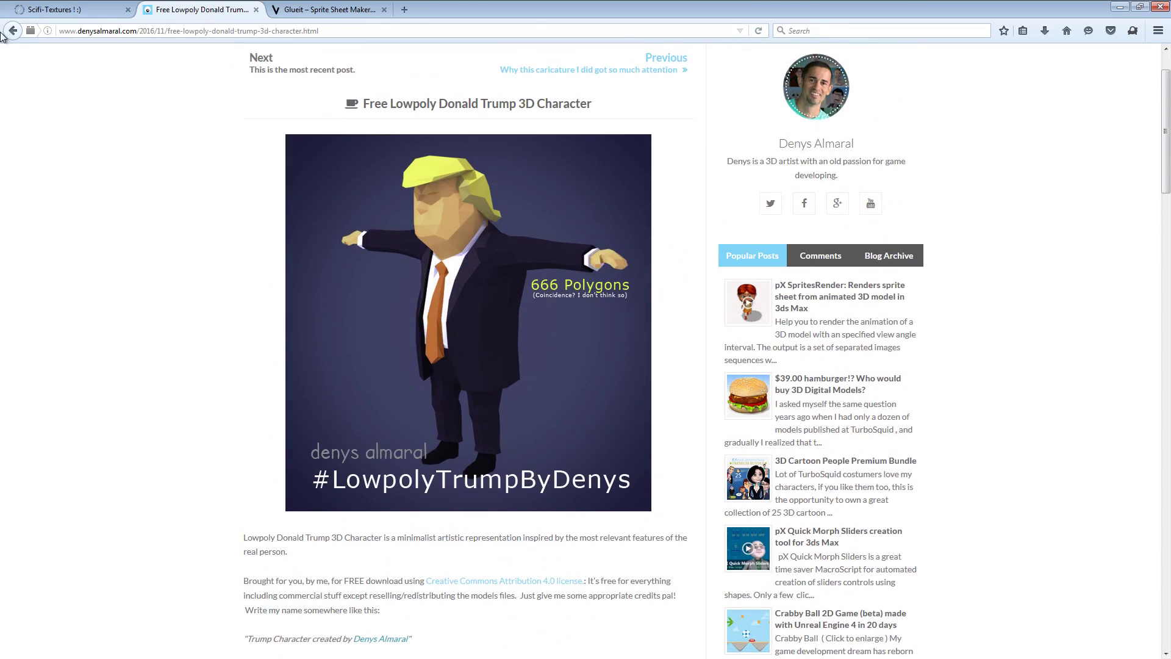
Step: Return to the pX SpritesRender page to recheck its instructions, and bring up the Glueit sprite sheet maker download page
{"action": "left_click", "coordinate": [12, 31]}
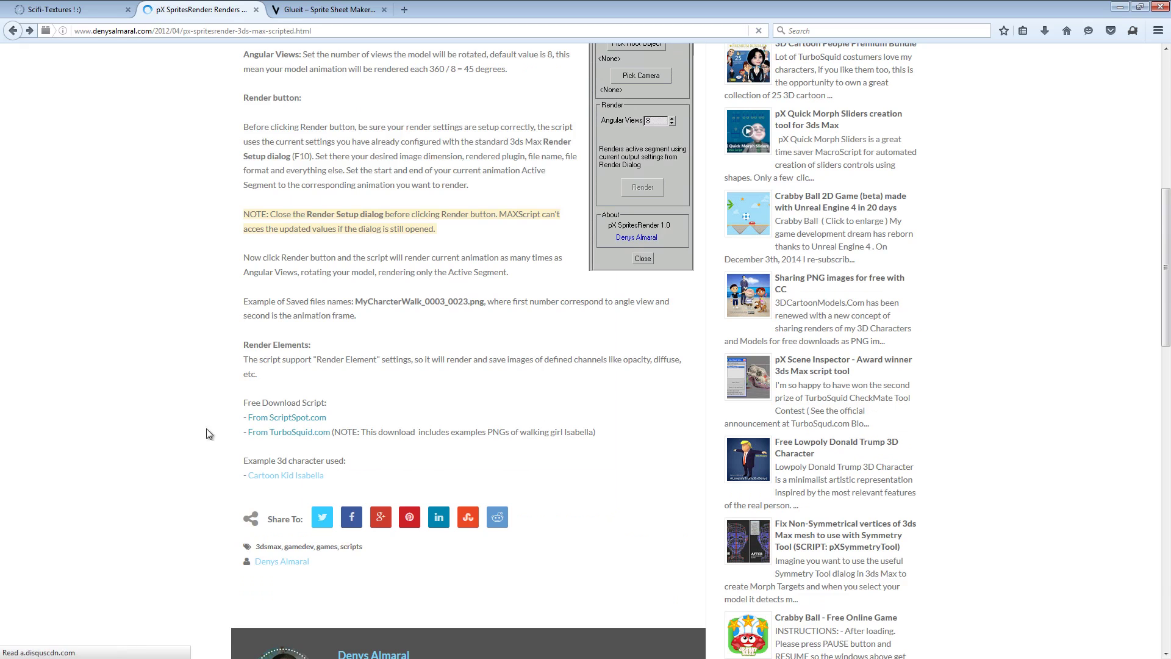
{"action": "scroll", "coordinate": [196, 423], "scroll_direction": "up", "scroll_amount": 2}
{"action": "scroll", "coordinate": [197, 423], "scroll_direction": "up", "scroll_amount": 2}
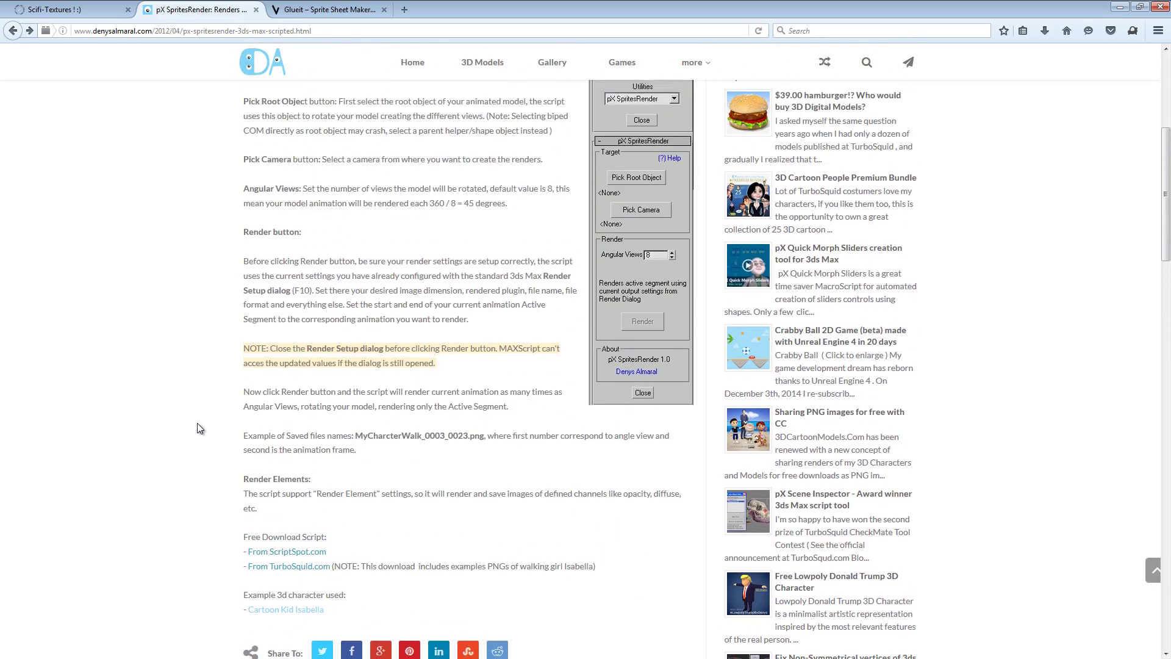
{"action": "scroll", "coordinate": [197, 423], "scroll_direction": "up", "scroll_amount": 3}
{"action": "scroll", "coordinate": [196, 422], "scroll_direction": "down", "scroll_amount": 10}
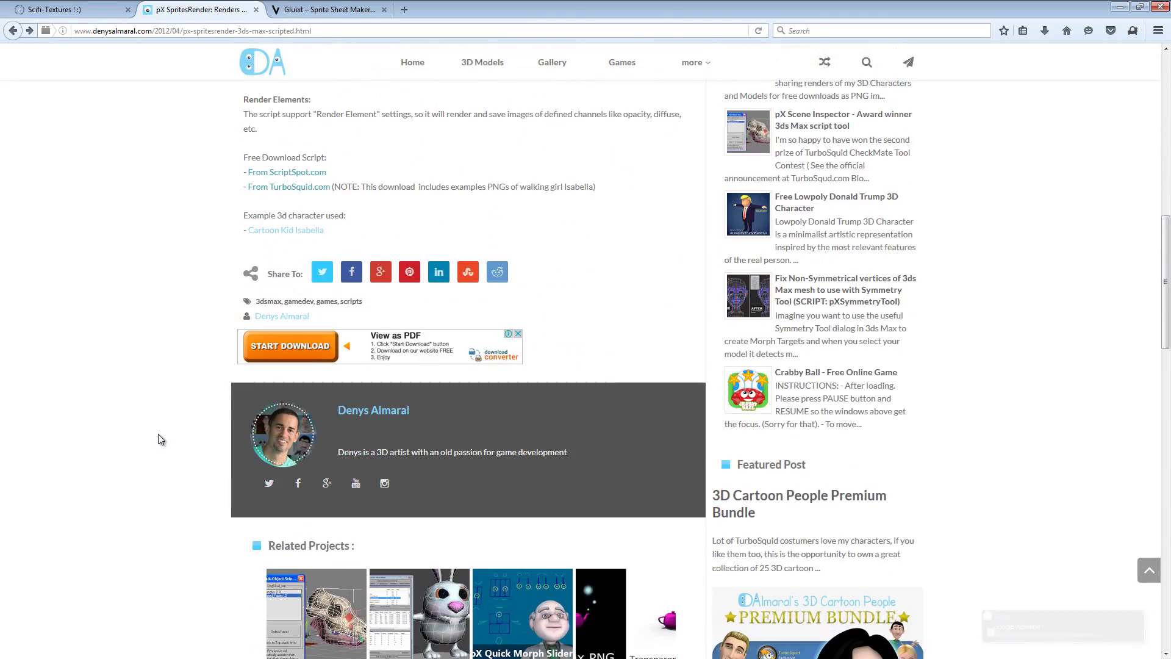
{"action": "scroll", "coordinate": [157, 439], "scroll_direction": "up", "scroll_amount": 8}
{"action": "scroll", "coordinate": [157, 439], "scroll_direction": "up", "scroll_amount": 4}
{"action": "left_click", "coordinate": [321, 10]}
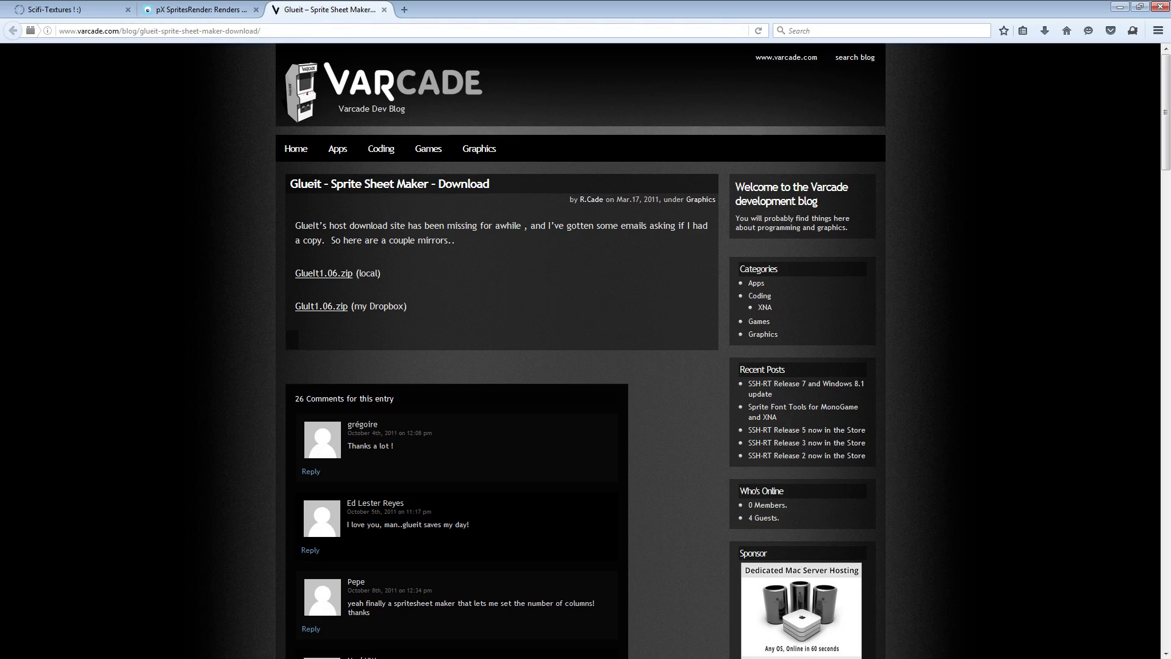
Step: Switch to 3ds Max and unhide the Shapes and Helpers categories so the character's rig controls are displayed
{"action": "key", "text": "alt+Tab"}
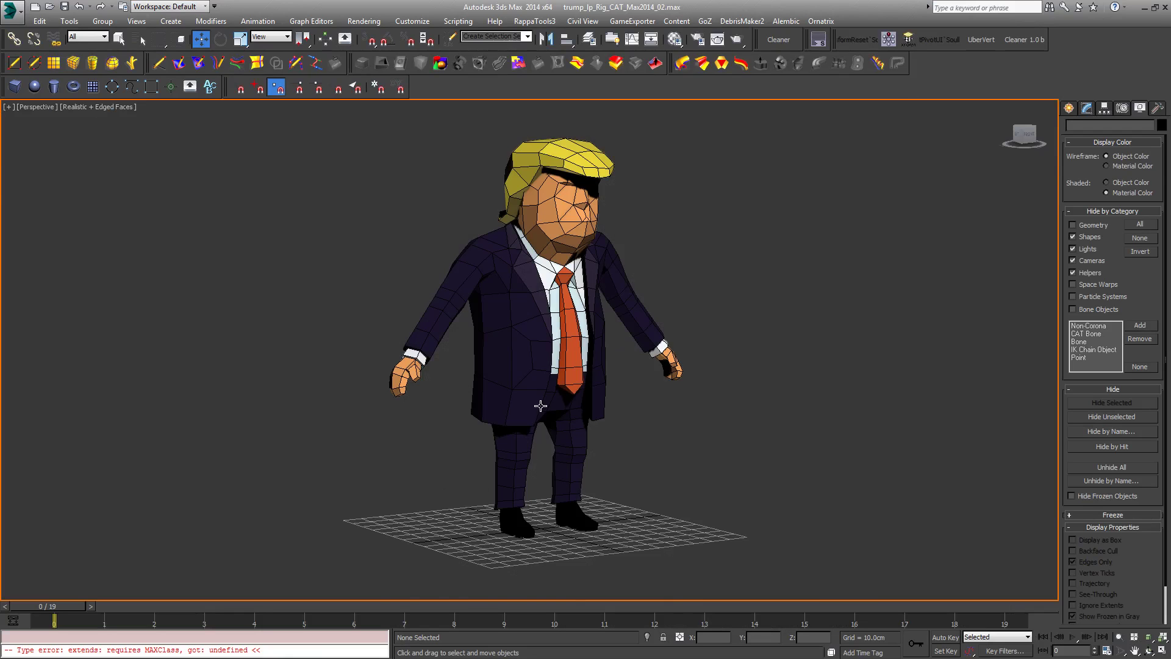
{"action": "middle_click_drag", "start_coordinate": [540, 405], "coordinate": [492, 432], "text": "alt"}
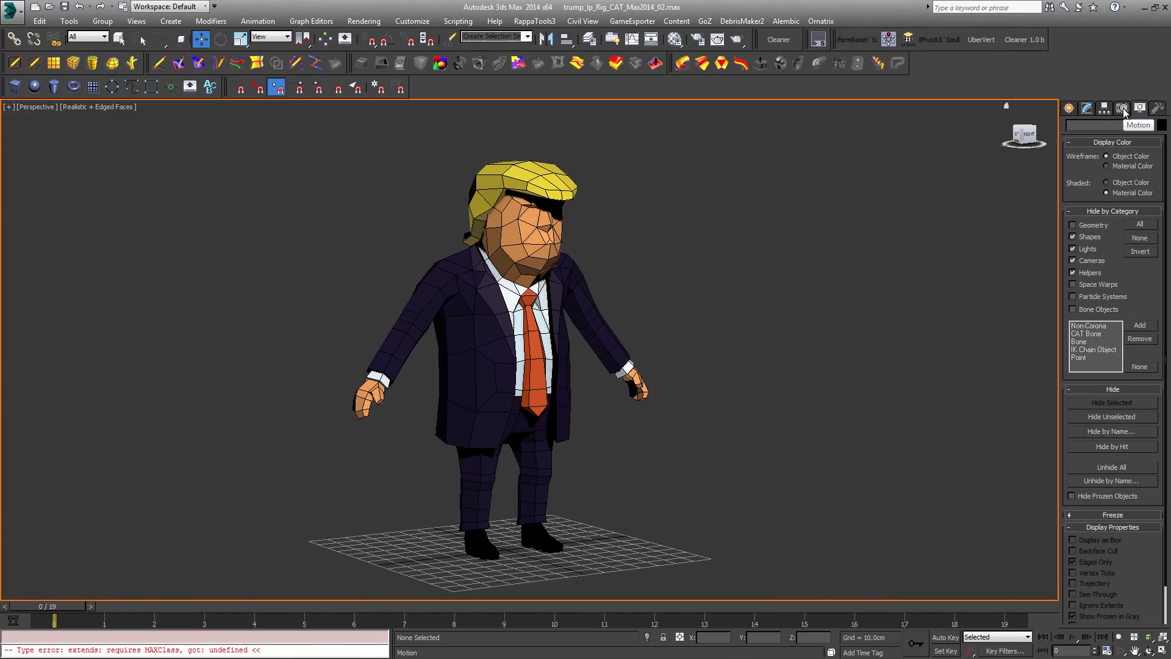
{"action": "left_click", "coordinate": [1157, 108]}
{"action": "left_click", "coordinate": [1138, 111]}
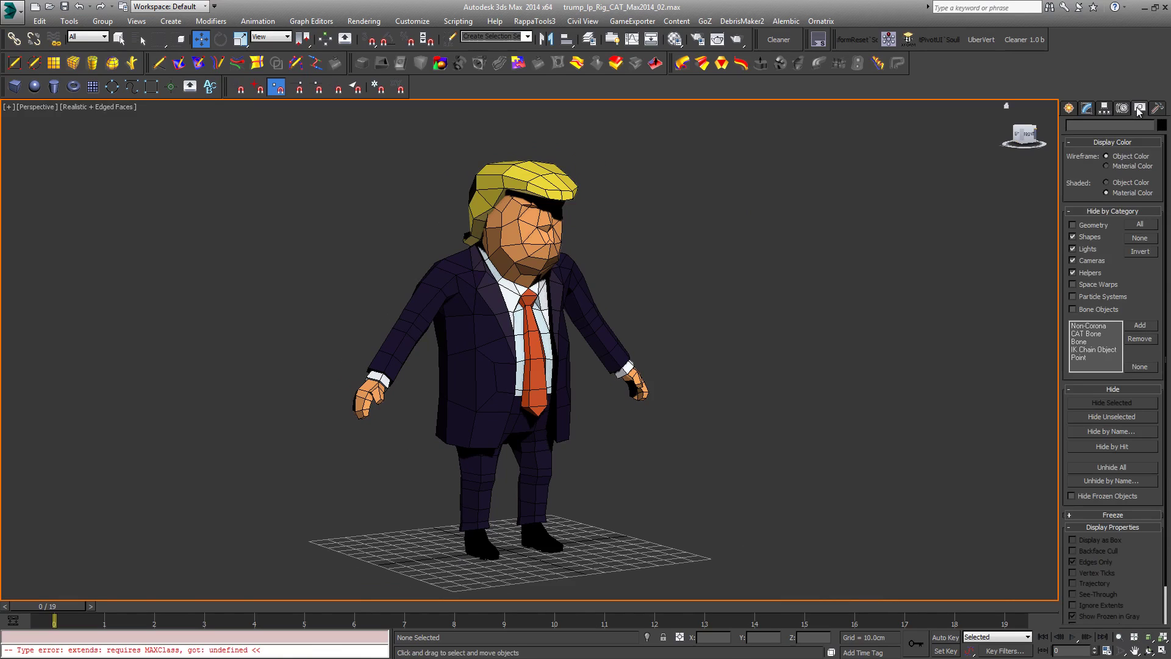
{"action": "left_click", "coordinate": [1073, 237]}
{"action": "middle_click_drag", "start_coordinate": [771, 325], "coordinate": [691, 321]}
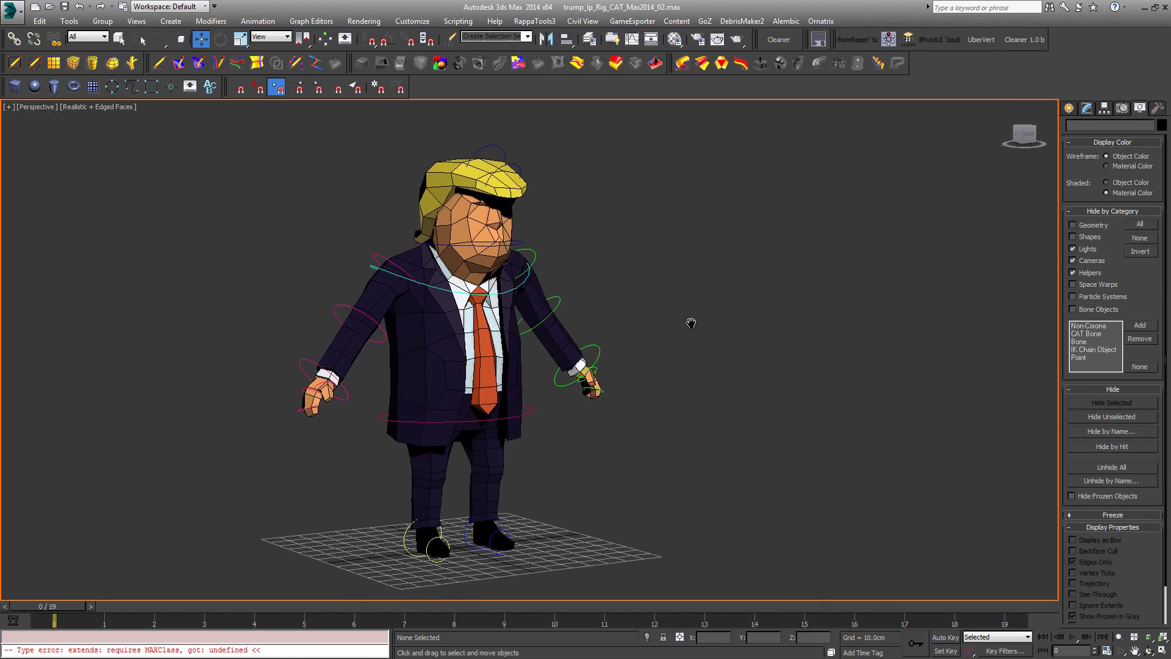
{"action": "left_click", "coordinate": [1073, 274]}
Step: Turn off the edged faces display in the Perspective viewport
{"action": "key", "text": "F4"}
{"action": "scroll", "coordinate": [904, 339], "scroll_direction": "up", "scroll_amount": 1}
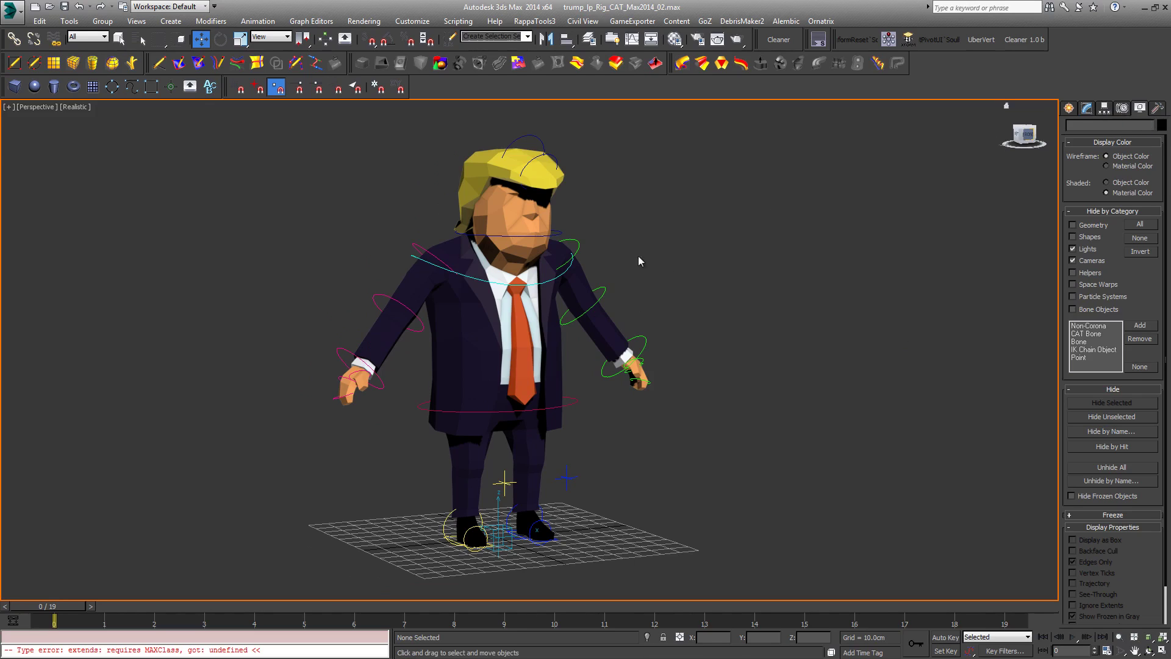
{"action": "middle_click_drag", "start_coordinate": [640, 261], "coordinate": [693, 265], "text": "alt"}
Step: Select the character's pelvis gizmo and switch the CAT rig from setup to animation mode in its Layer Manager
{"action": "left_click", "coordinate": [1105, 107]}
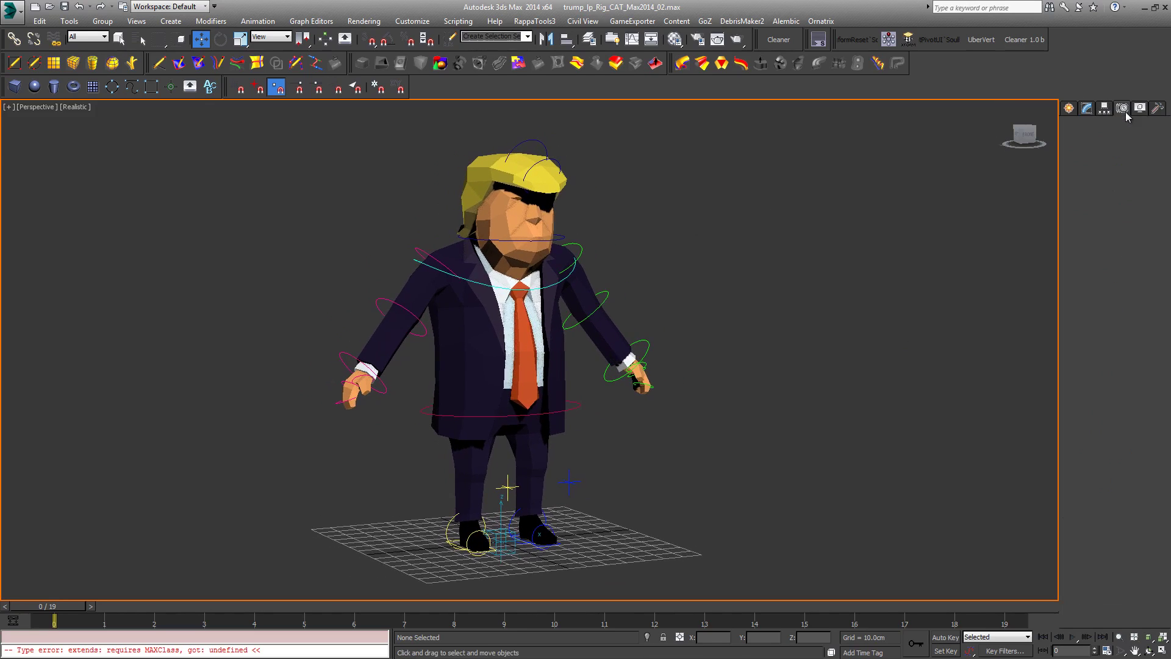
{"action": "left_click", "coordinate": [424, 417]}
{"action": "middle_click_drag", "start_coordinate": [836, 410], "coordinate": [801, 408]}
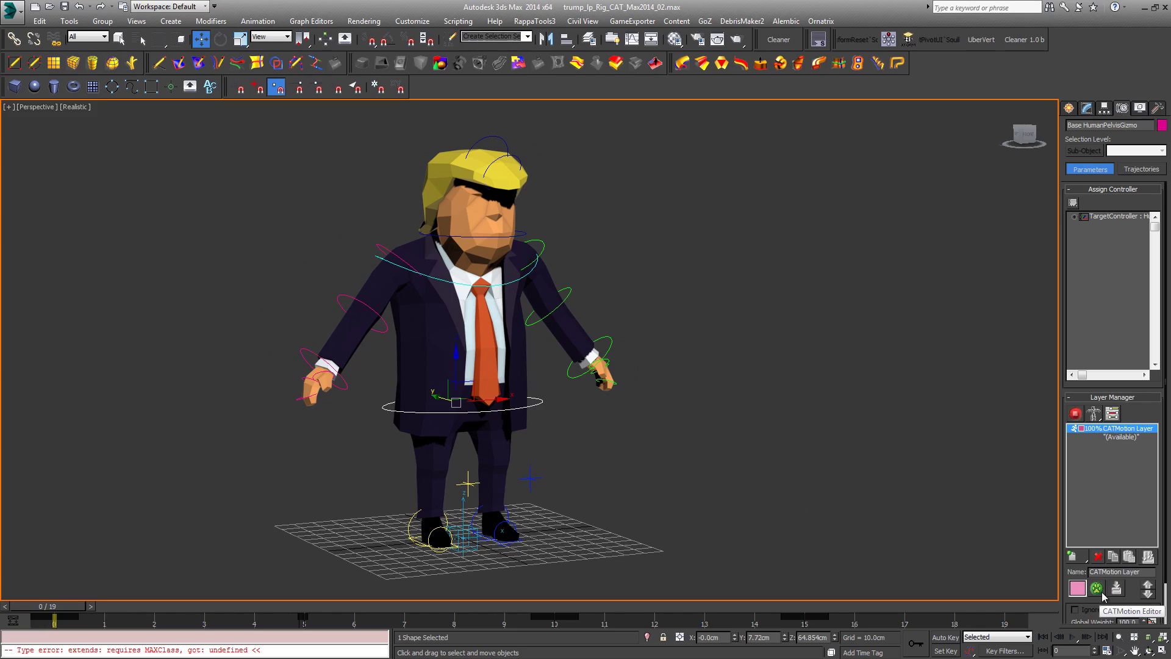
{"action": "left_click", "coordinate": [1075, 415]}
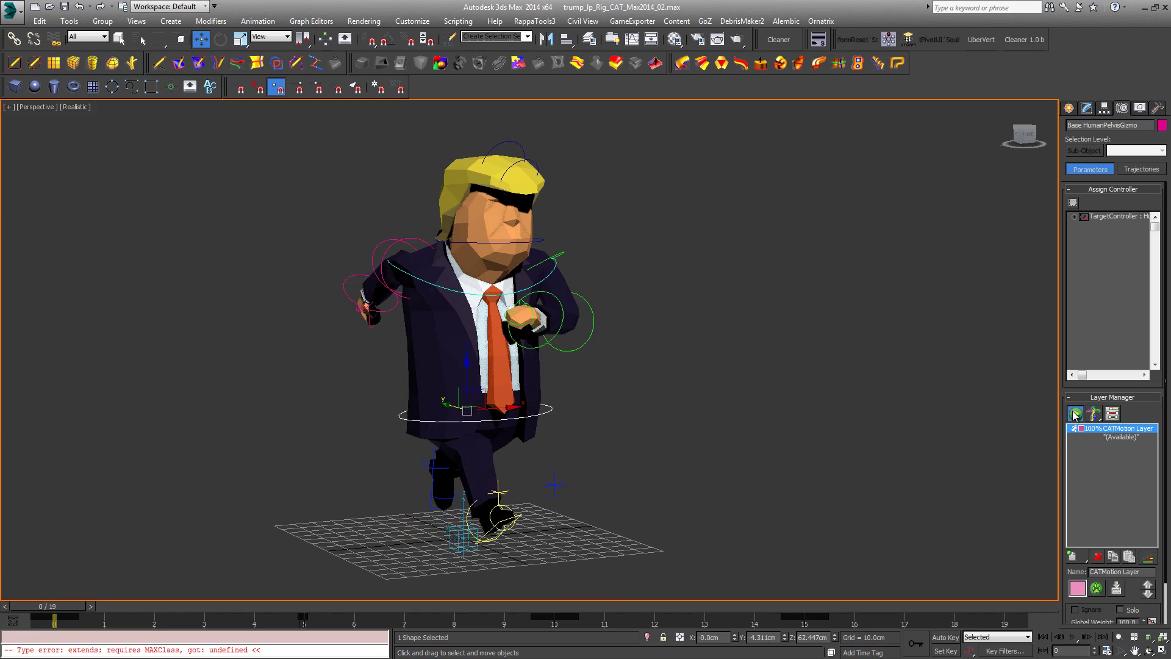
{"action": "middle_click_drag", "start_coordinate": [937, 450], "coordinate": [796, 428], "text": "alt"}
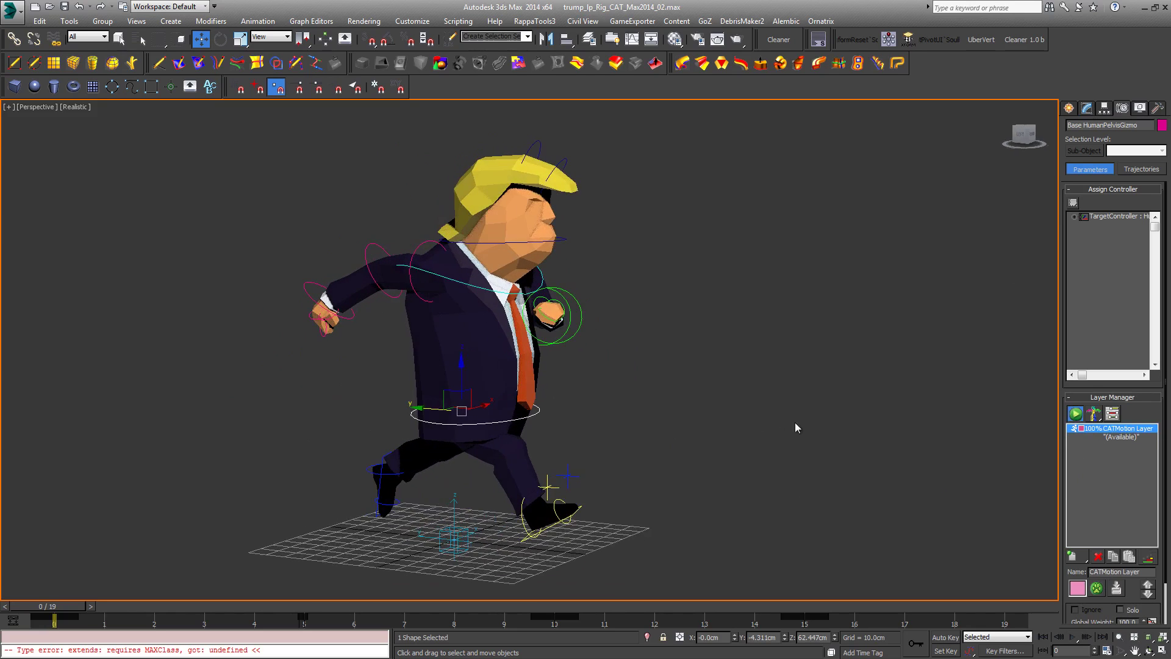
Step: Play the animation in the viewport and unhide the Cameras category while keeping the Lights category hidden
{"action": "left_click", "coordinate": [1073, 636]}
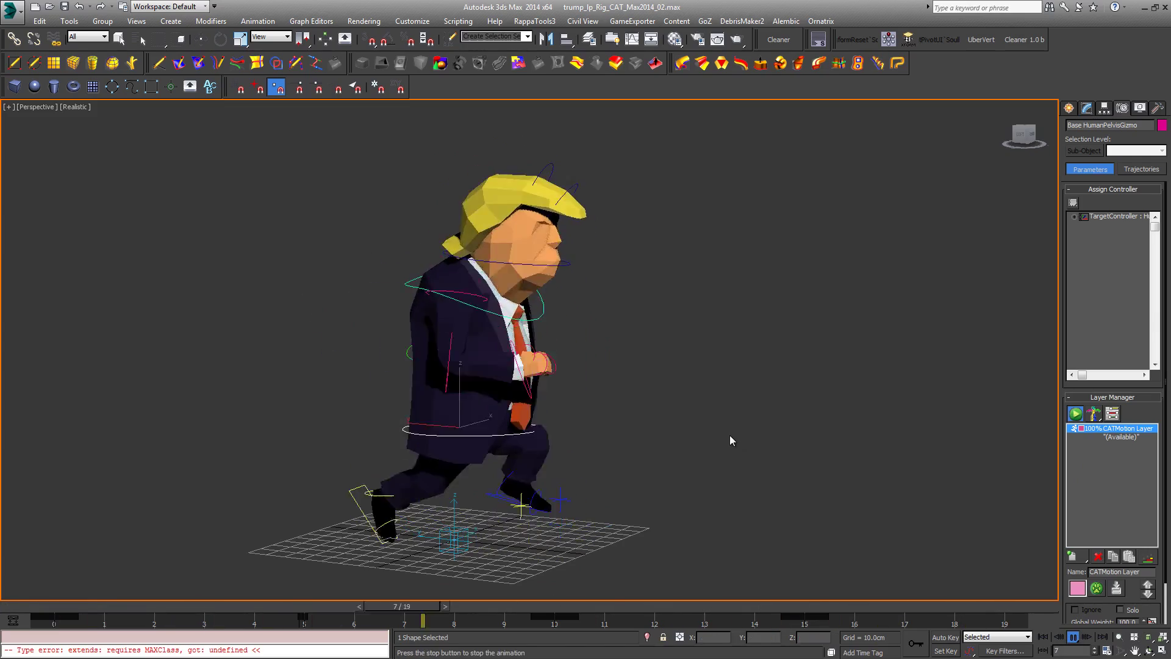
{"action": "left_click", "coordinate": [1104, 108]}
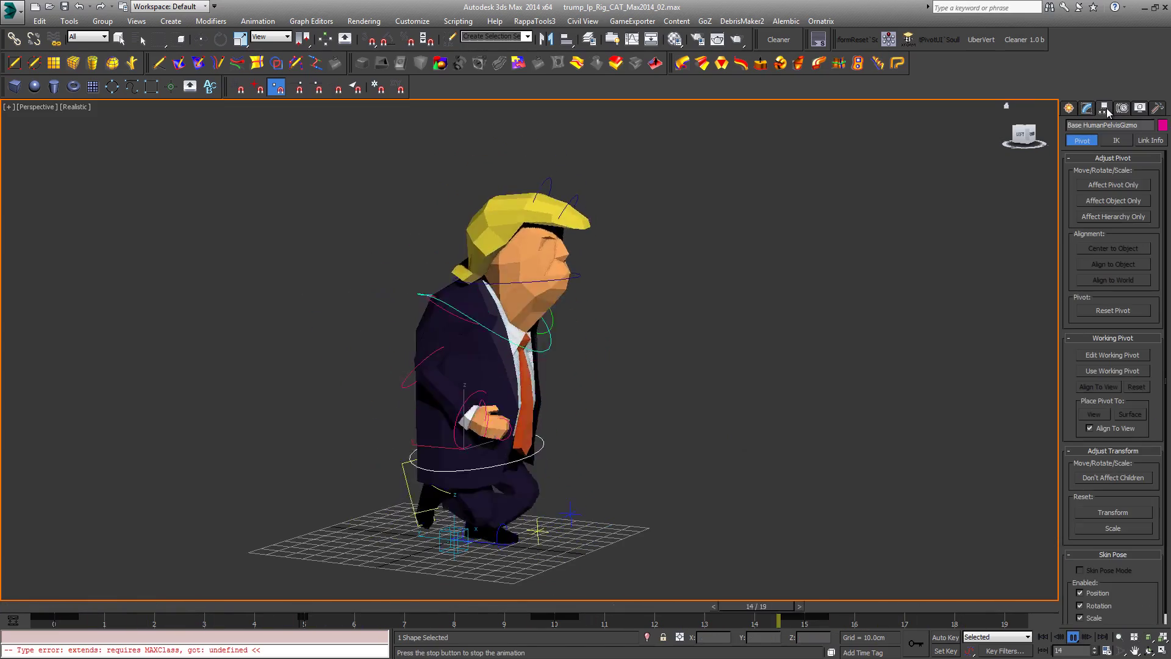
{"action": "left_click", "coordinate": [1139, 108]}
{"action": "left_click", "coordinate": [1072, 261]}
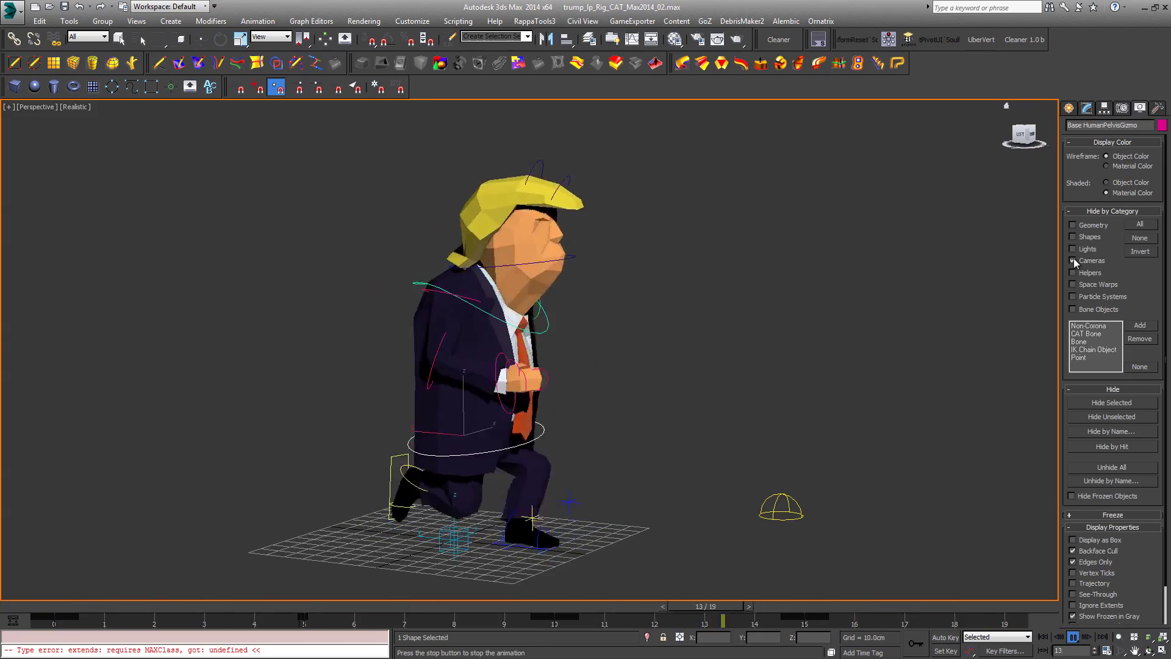
{"action": "left_click", "coordinate": [1073, 262]}
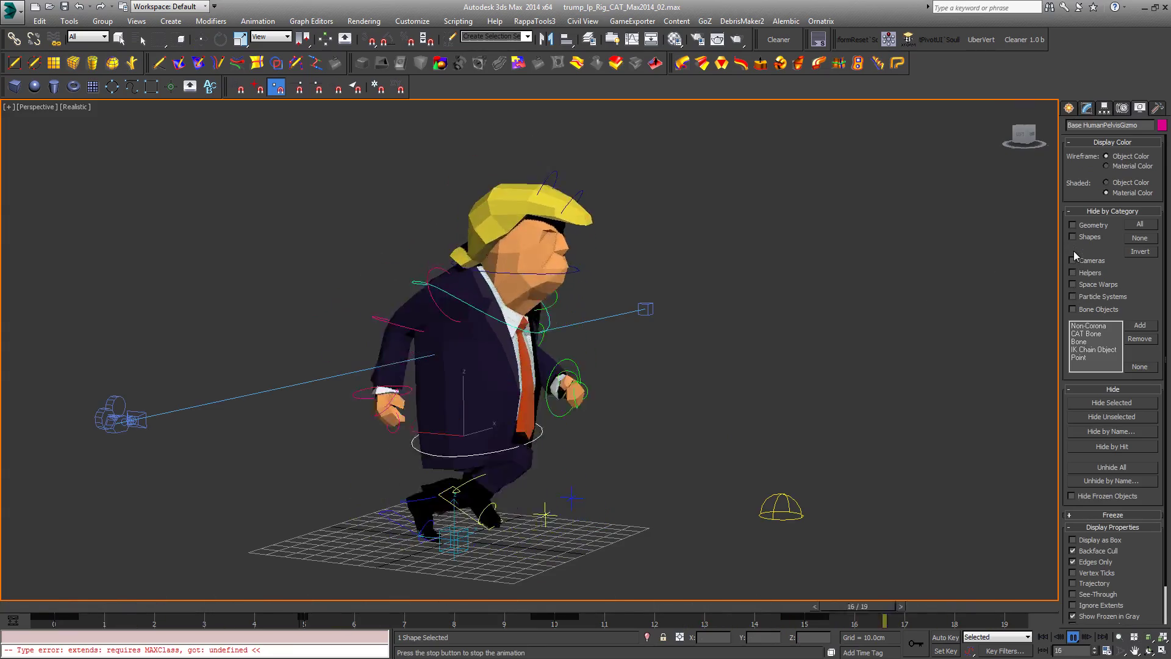
{"action": "left_click", "coordinate": [1072, 250]}
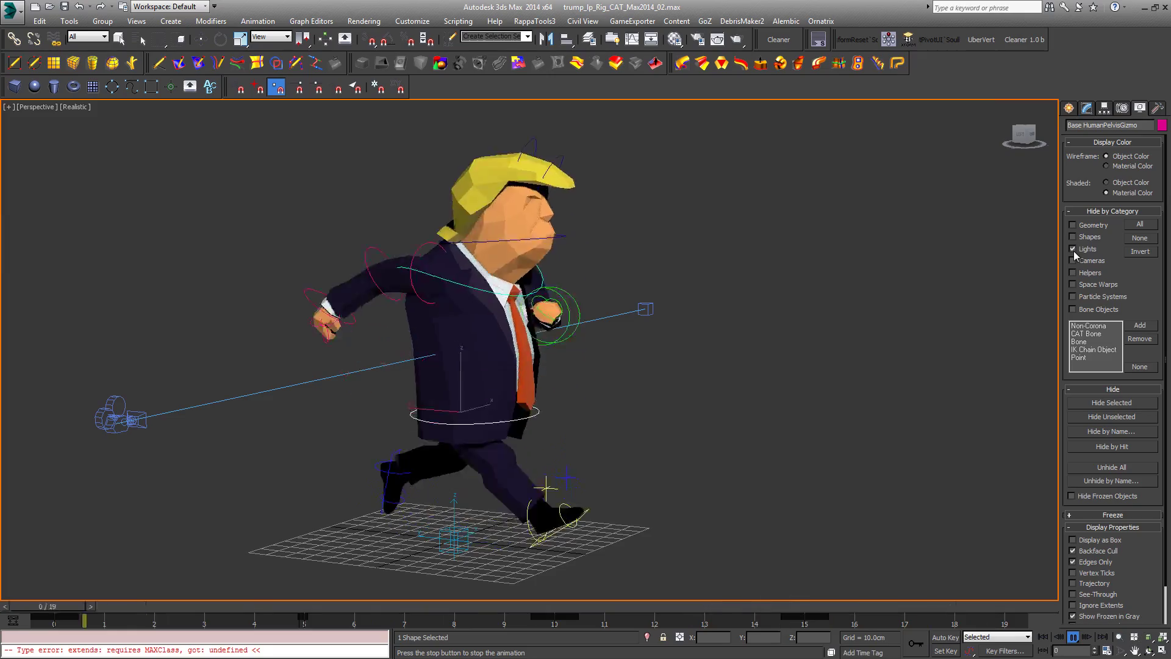
Step: Look through Camera001, and switch the viewport to the Camera002 side view of the character
{"action": "middle_click_drag", "start_coordinate": [805, 340], "coordinate": [831, 323]}
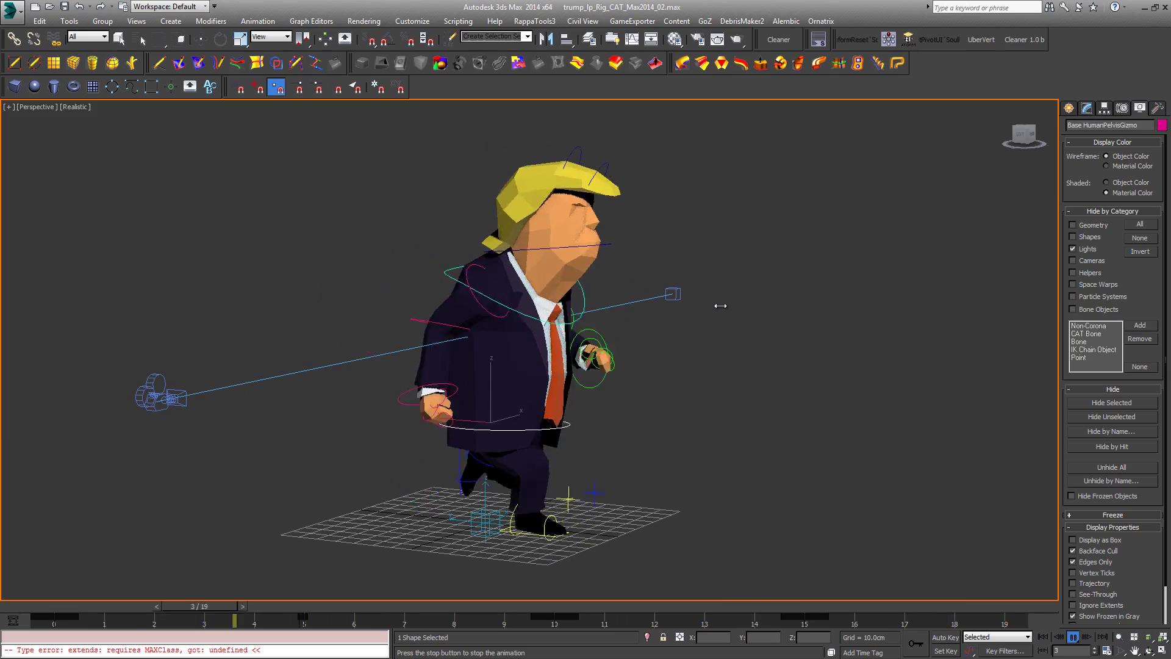
{"action": "key", "text": "c"}
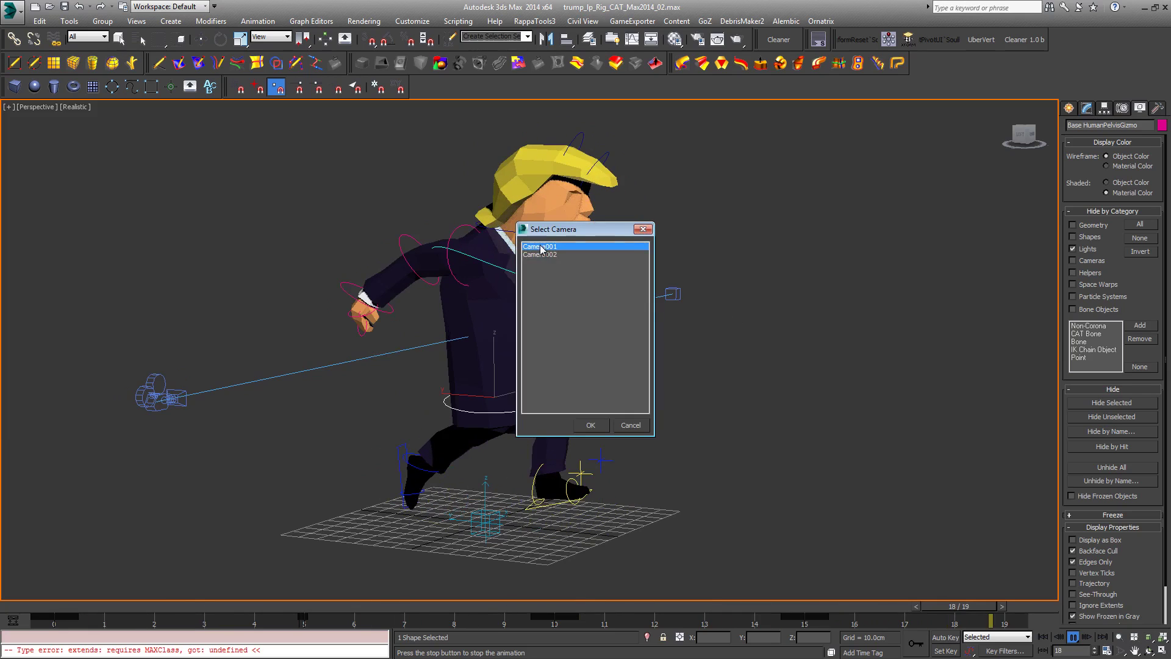
{"action": "double_click", "coordinate": [541, 246]}
{"action": "key", "text": "c"}
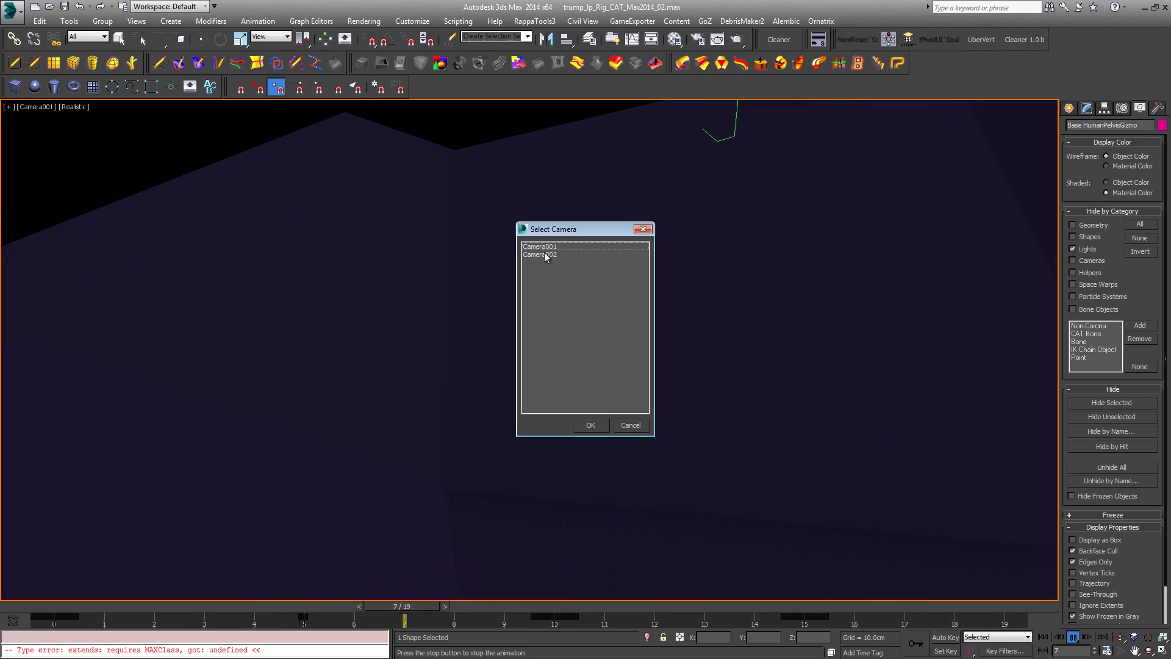
{"action": "double_click", "coordinate": [547, 256]}
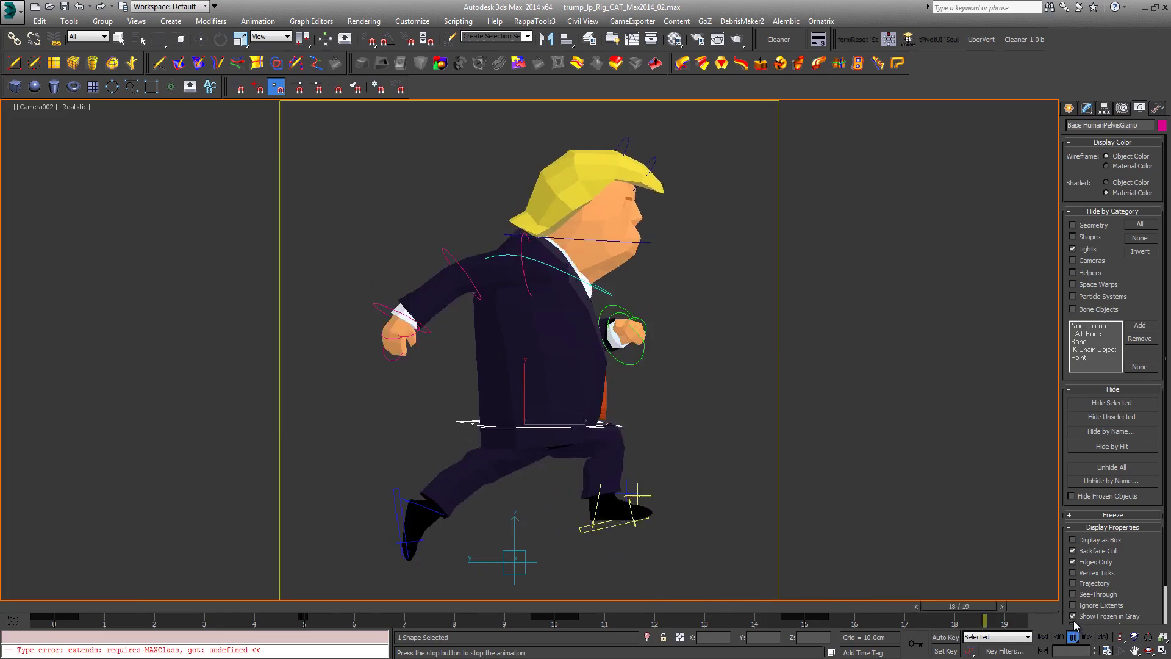
Step: Select Camera002 from its own viewport and display its parameters, including the Orthographic Projection setting
{"action": "left_click", "coordinate": [1087, 108]}
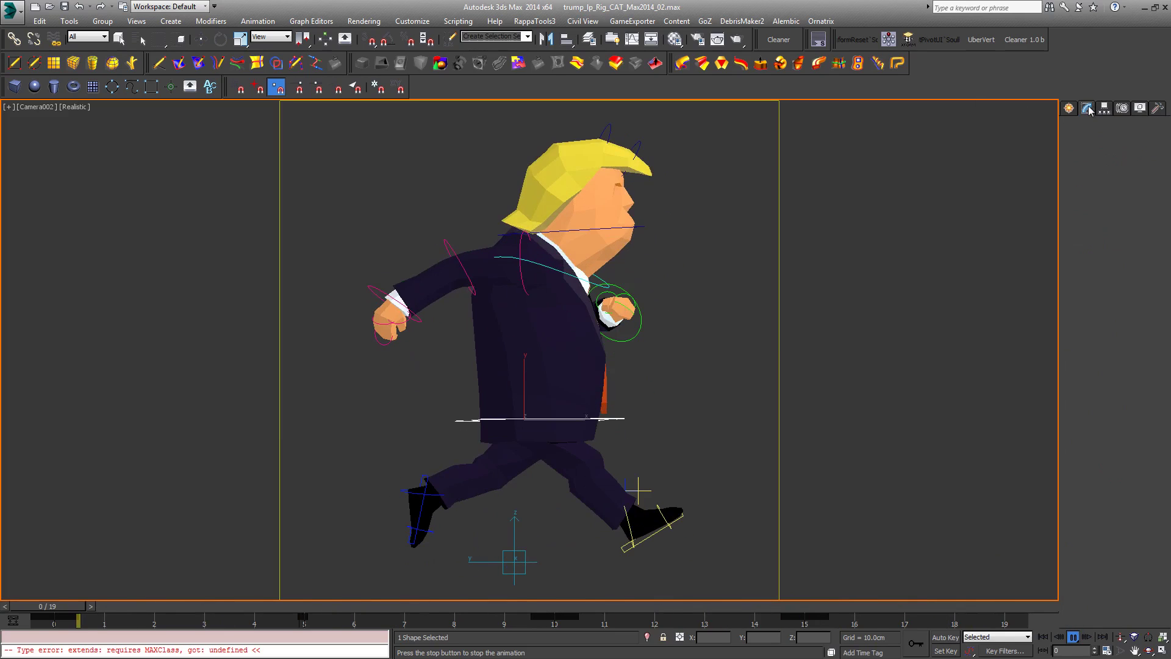
{"action": "left_click", "coordinate": [42, 109]}
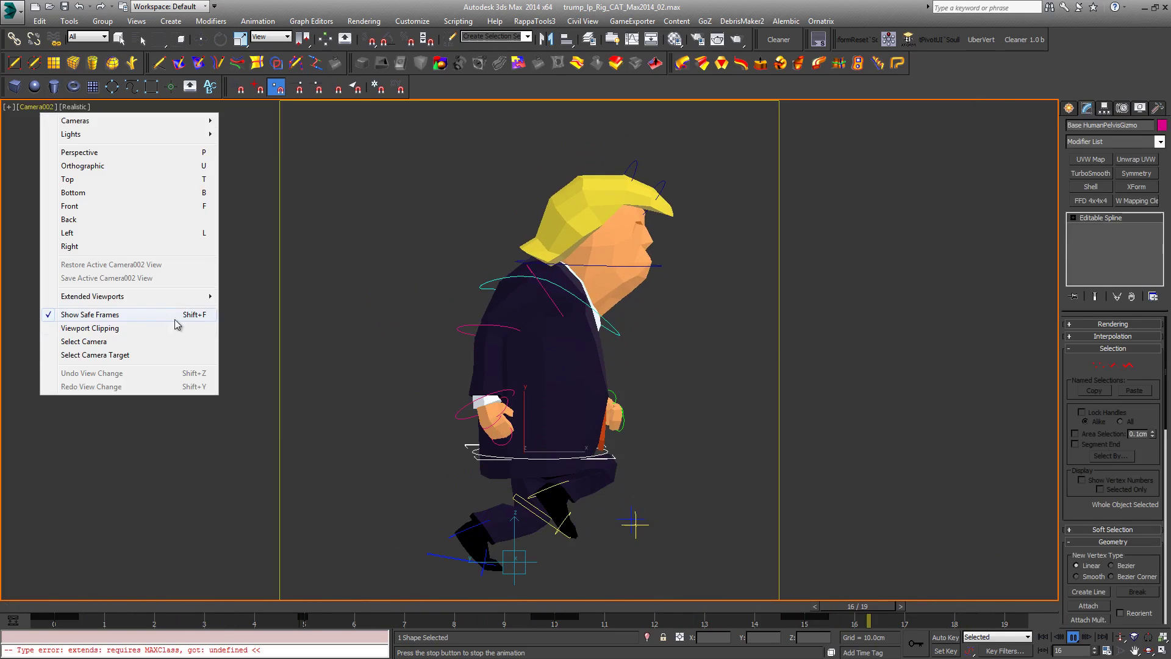
{"action": "left_click", "coordinate": [95, 342]}
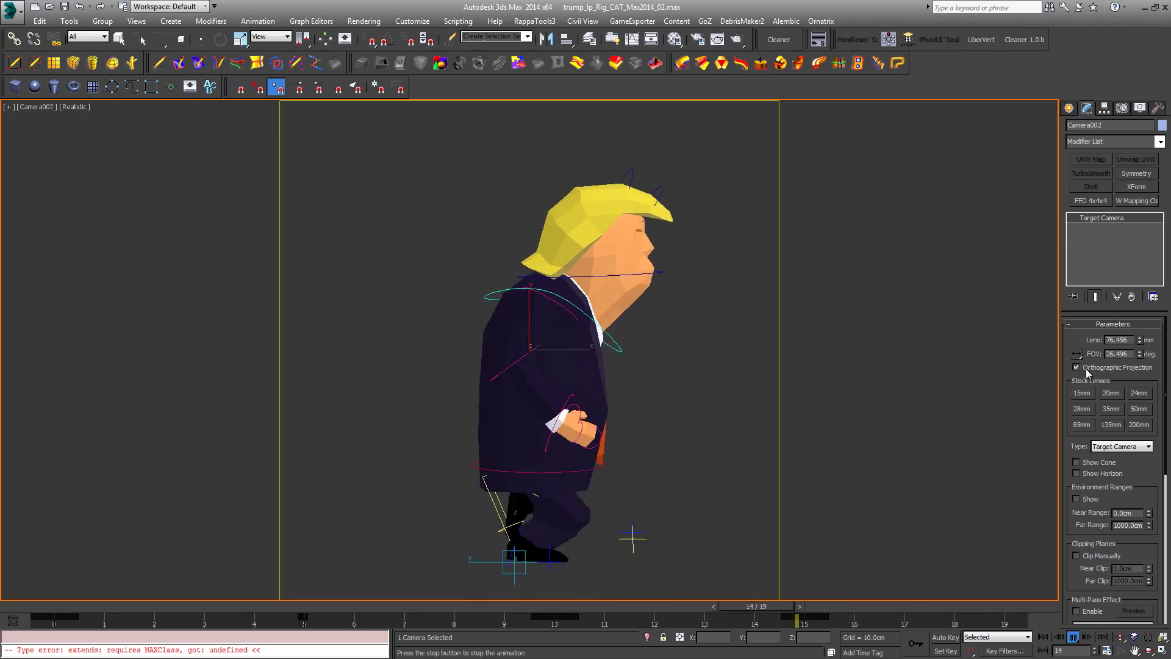
Step: Switch to the four-viewport layout and turn on the grid in the Top viewport around Camera002 and the character
{"action": "key", "text": "alt+w"}
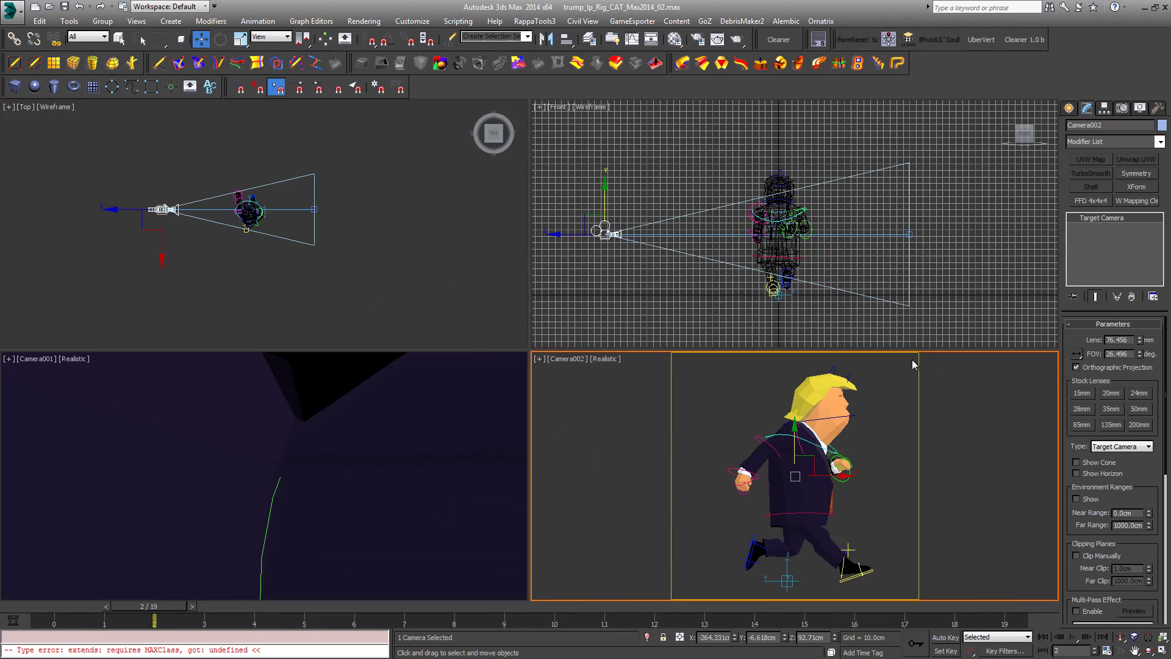
{"action": "middle_click_drag", "start_coordinate": [270, 247], "coordinate": [330, 257]}
{"action": "scroll", "coordinate": [272, 250], "scroll_direction": "up", "scroll_amount": 3}
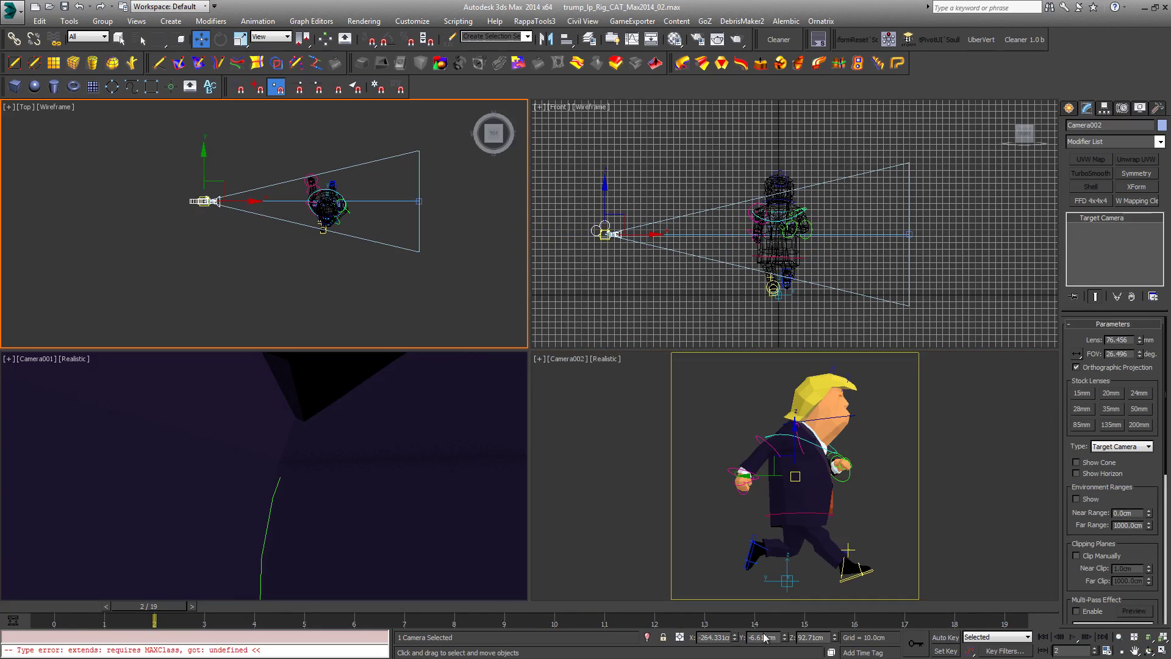
{"action": "middle_click_drag", "start_coordinate": [359, 217], "coordinate": [313, 229]}
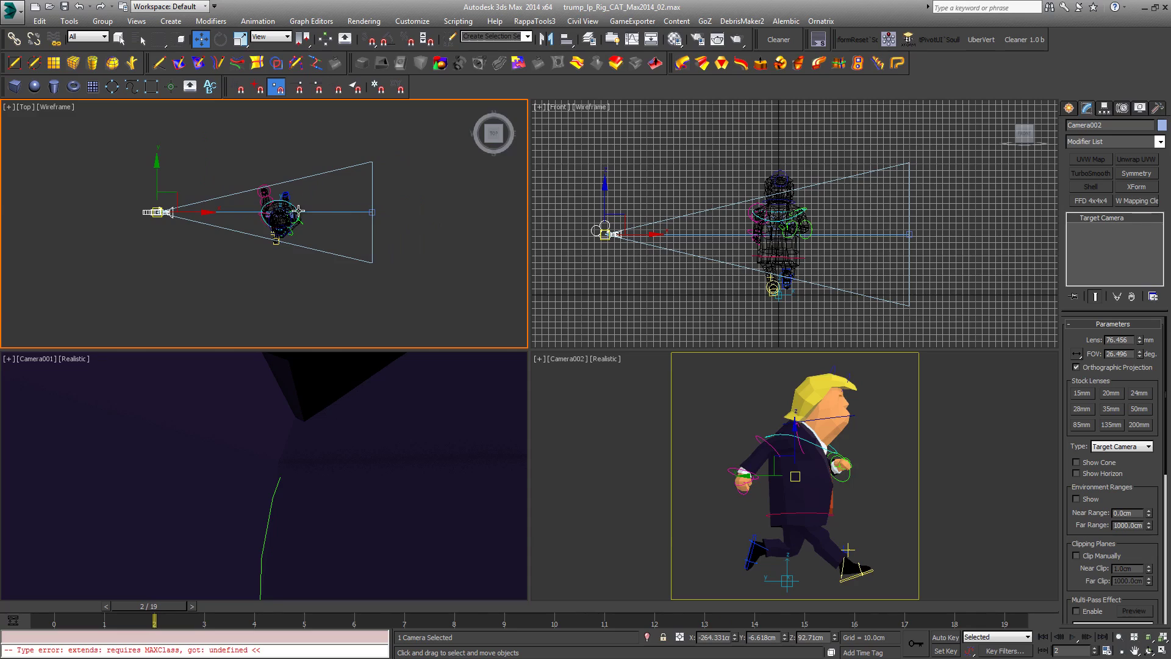
{"action": "key", "text": "g"}
{"action": "scroll", "coordinate": [293, 254], "scroll_direction": "up", "scroll_amount": 4}
{"action": "middle_click_drag", "start_coordinate": [407, 290], "coordinate": [398, 261]}
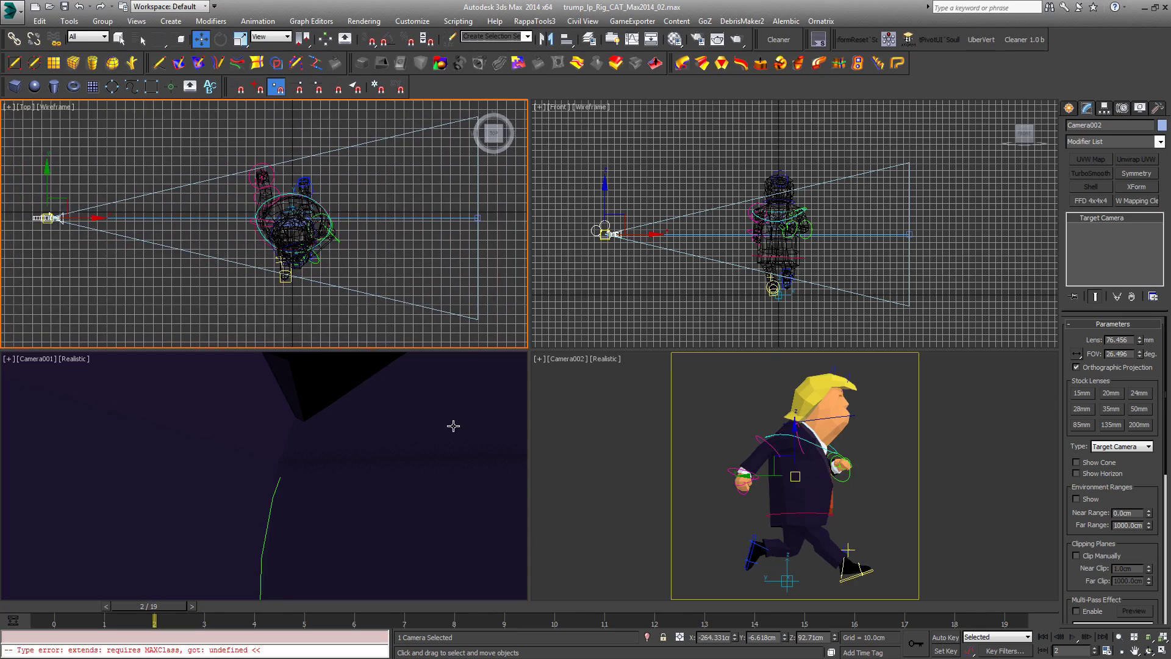
{"action": "scroll", "coordinate": [402, 253], "scroll_direction": "down", "scroll_amount": 5}
{"action": "middle_click_drag", "start_coordinate": [430, 264], "coordinate": [368, 266]}
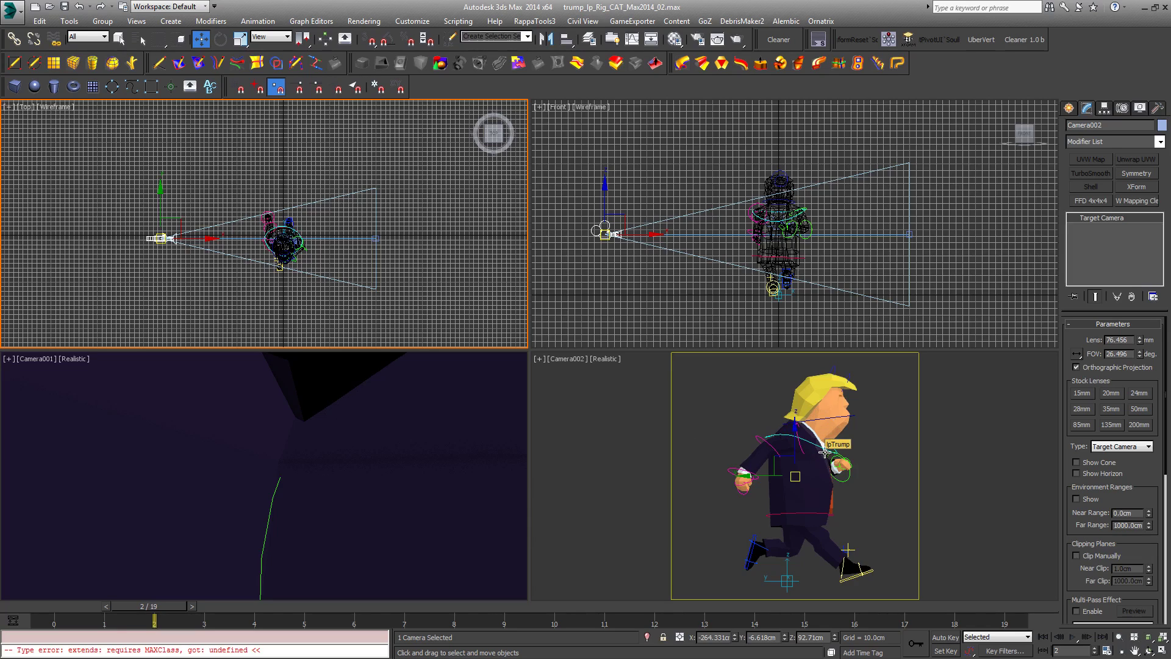
Step: Hide the Shapes and Helpers categories so only the character and cameras are displayed
{"action": "left_click", "coordinate": [1122, 108]}
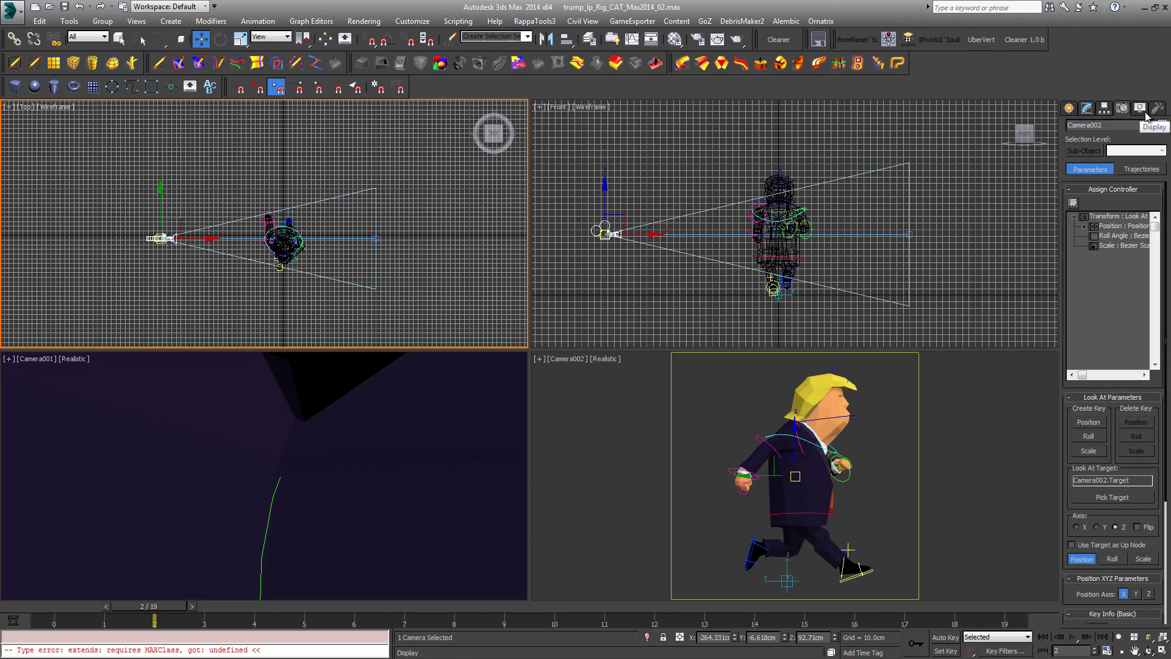
{"action": "left_click", "coordinate": [1140, 108]}
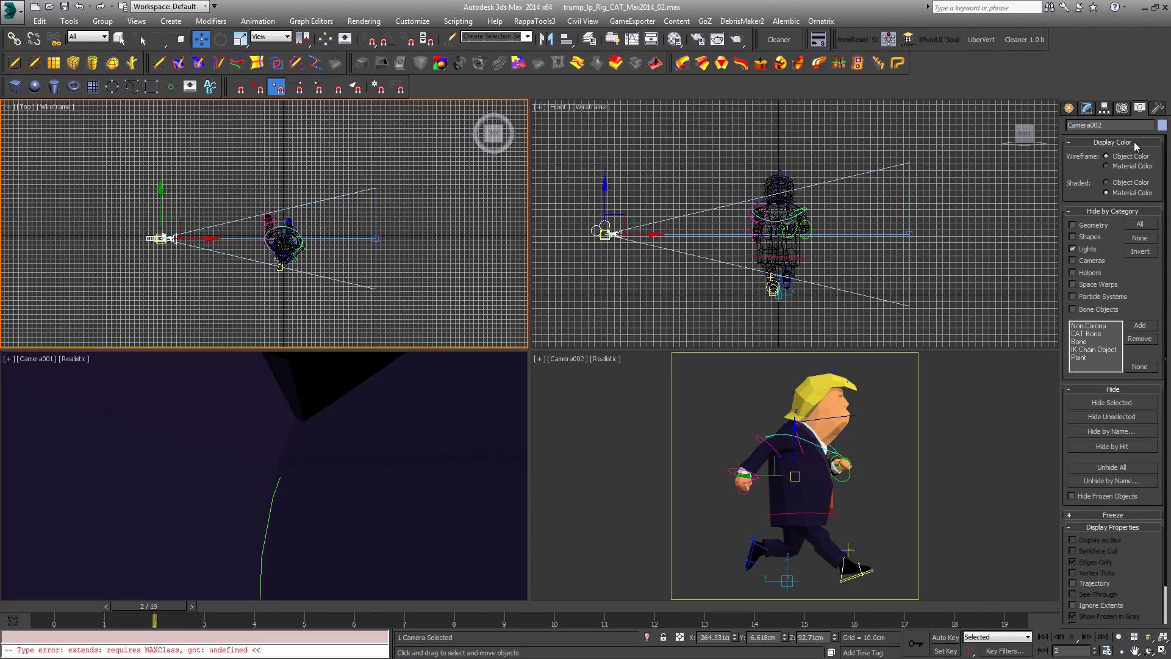
{"action": "left_click", "coordinate": [1073, 236]}
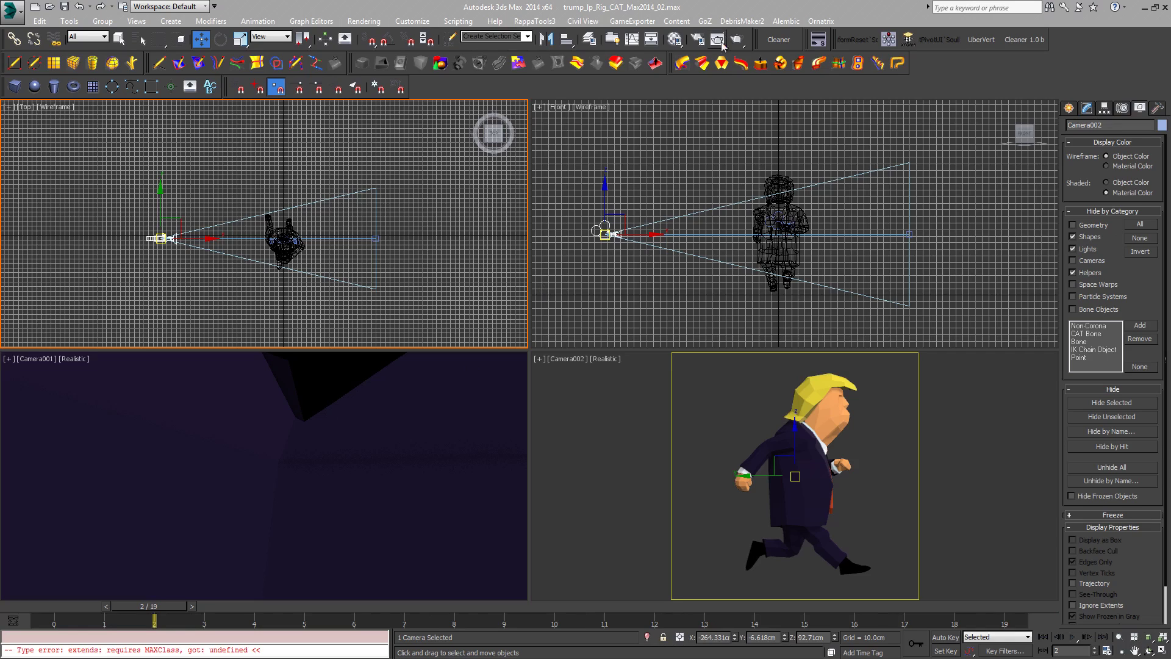
Step: Open the Render Setup dialog and move it clear of the time slider
{"action": "left_click", "coordinate": [698, 39]}
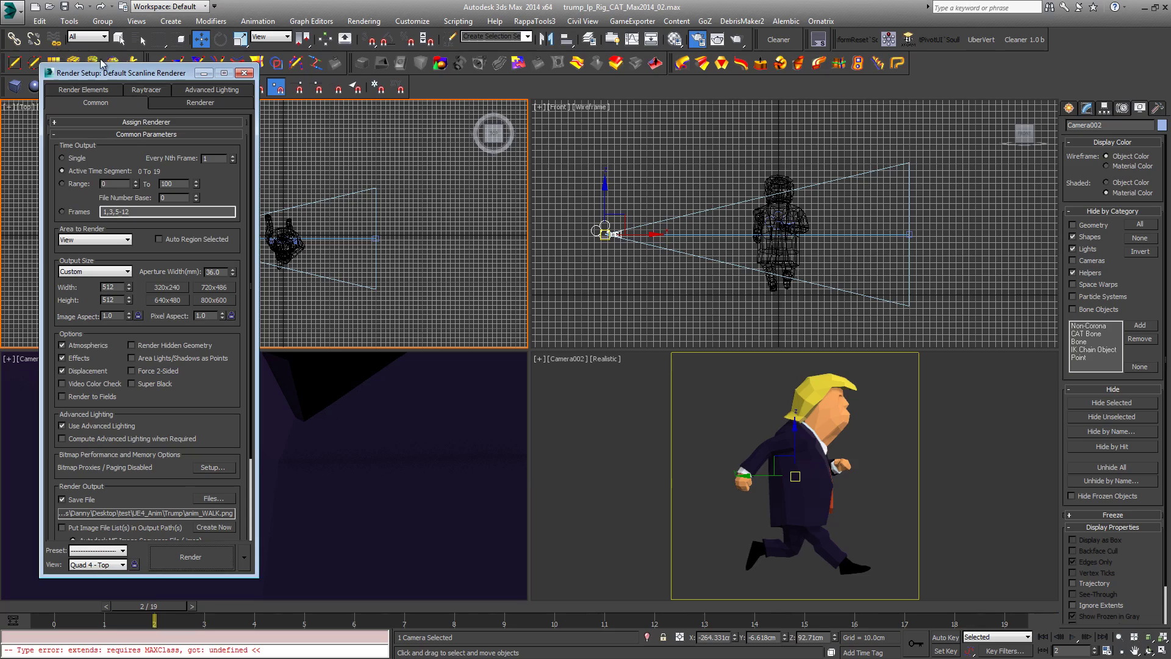
{"action": "left_click_drag", "start_coordinate": [134, 72], "coordinate": [212, 73]}
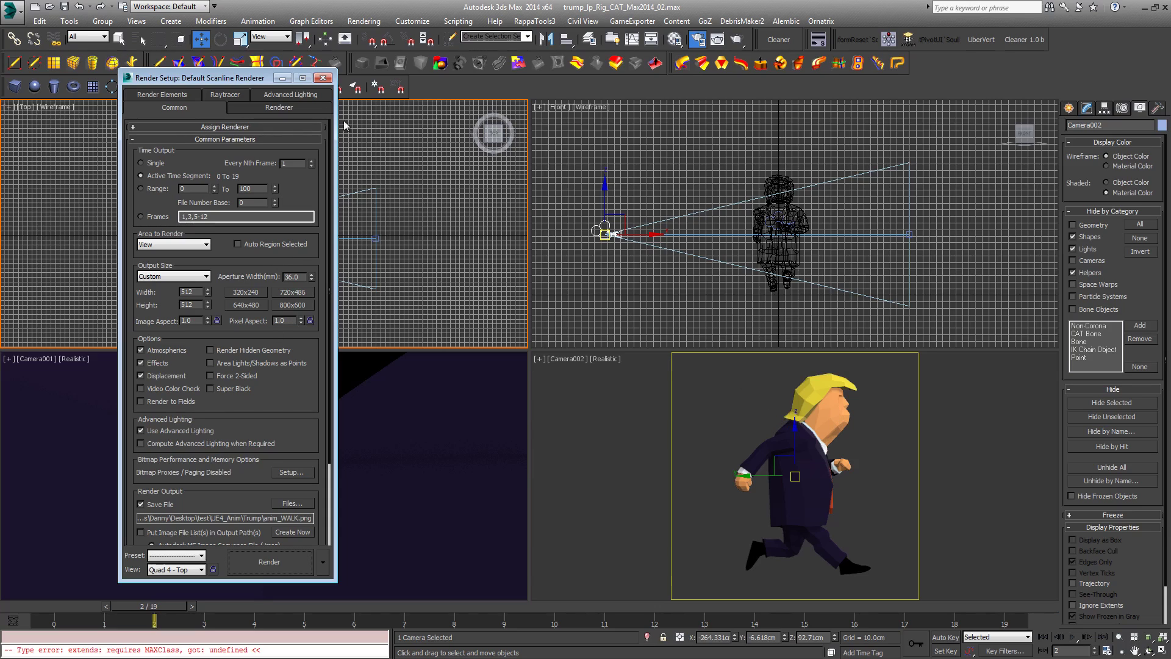
{"action": "left_click_drag", "start_coordinate": [241, 78], "coordinate": [170, 61]}
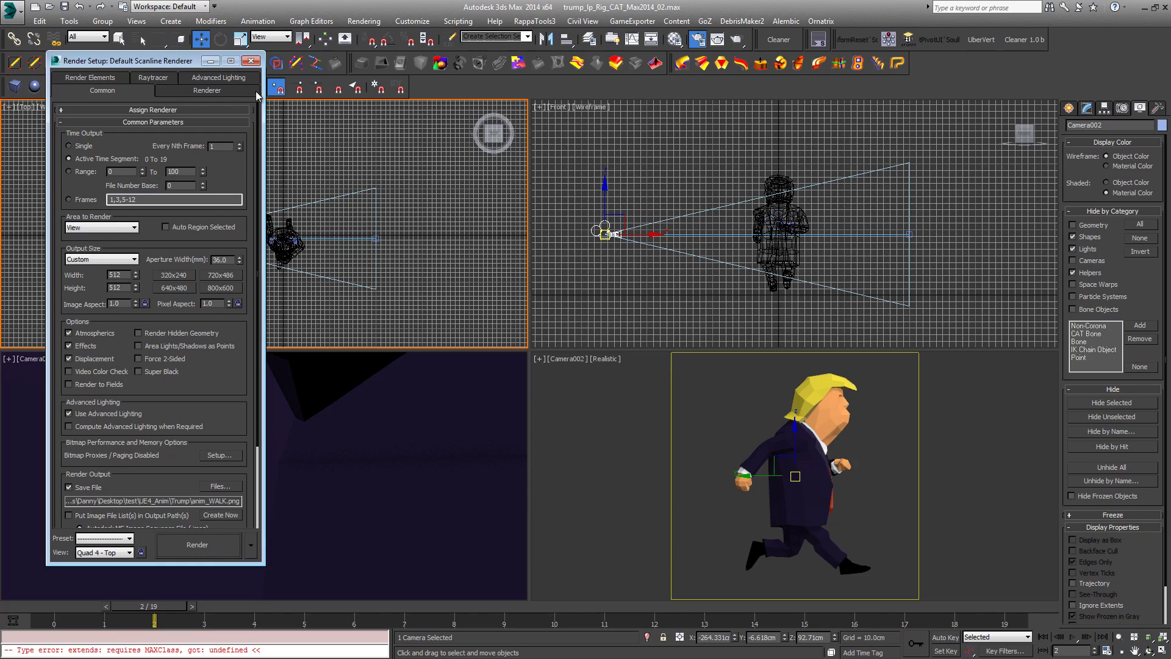
{"action": "left_click_drag", "start_coordinate": [158, 61], "coordinate": [196, 33]}
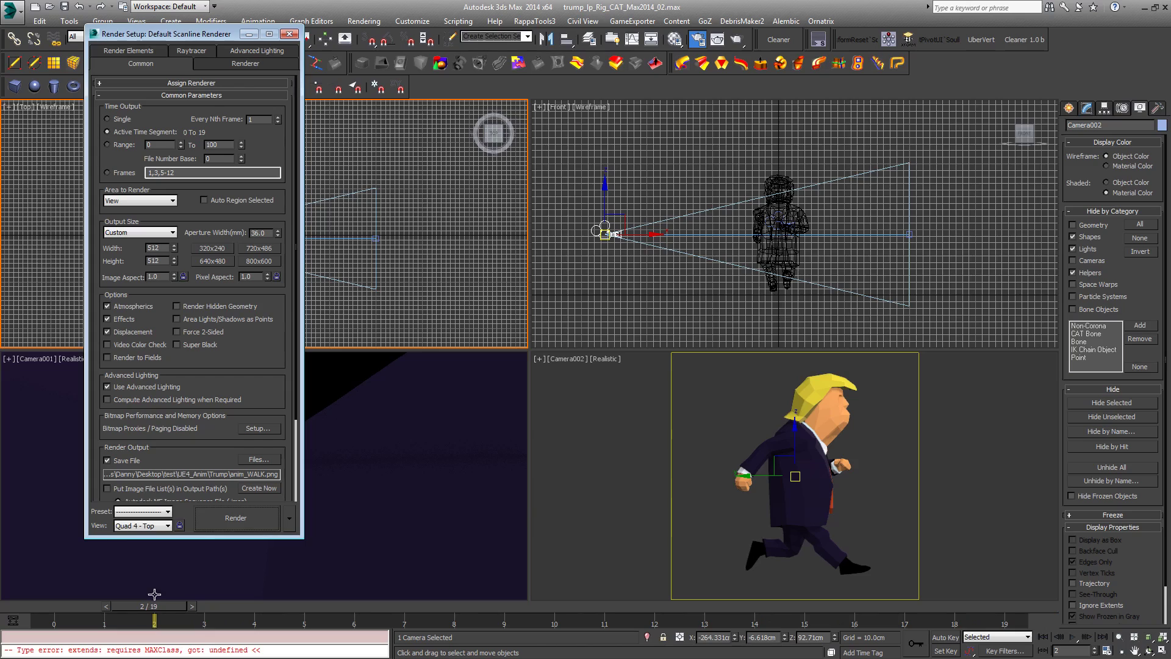
Step: Scrub and play the animation from frame 0 to 19 to check the loop, and make Camera002 the active view to render
{"action": "left_click_drag", "start_coordinate": [154, 606], "coordinate": [42, 605]}
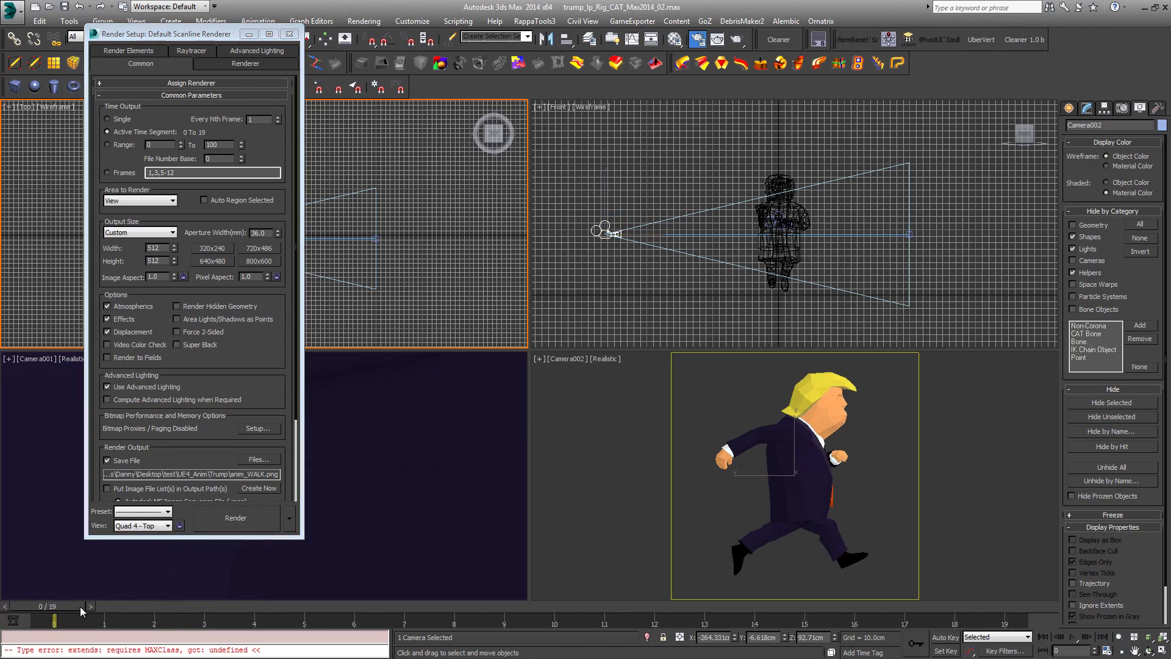
{"action": "left_click_drag", "start_coordinate": [71, 607], "coordinate": [1084, 613]}
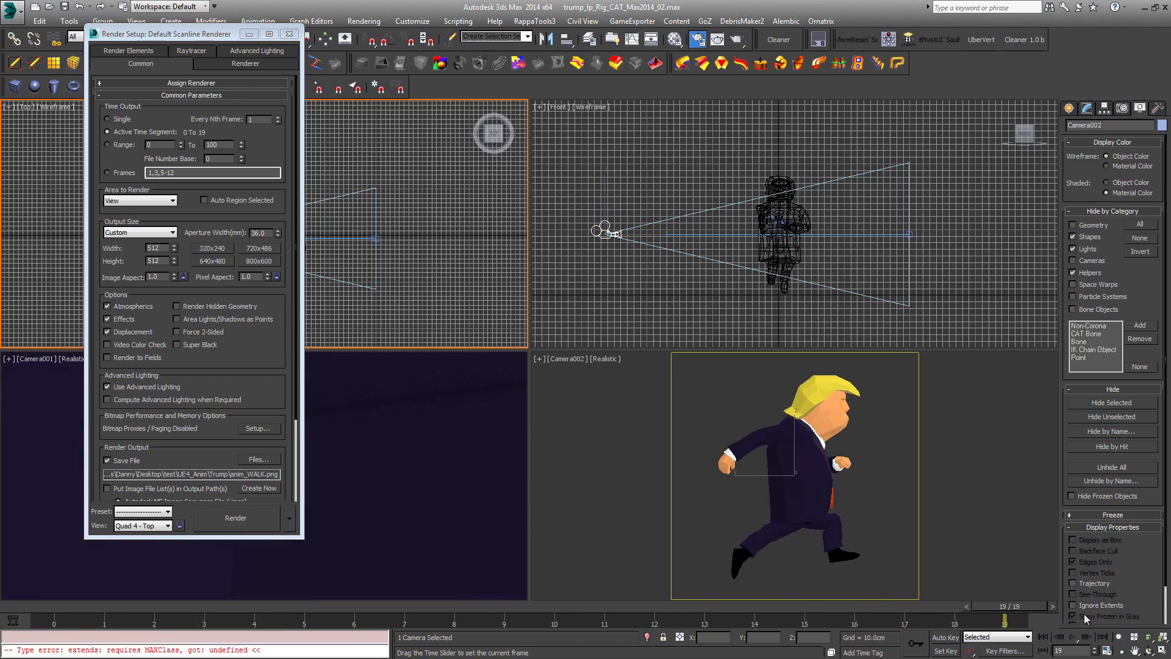
{"action": "left_click", "coordinate": [1042, 636]}
{"action": "key", "text": "End"}
{"action": "key", "text": "slash"}
{"action": "left_click", "coordinate": [1086, 636]}
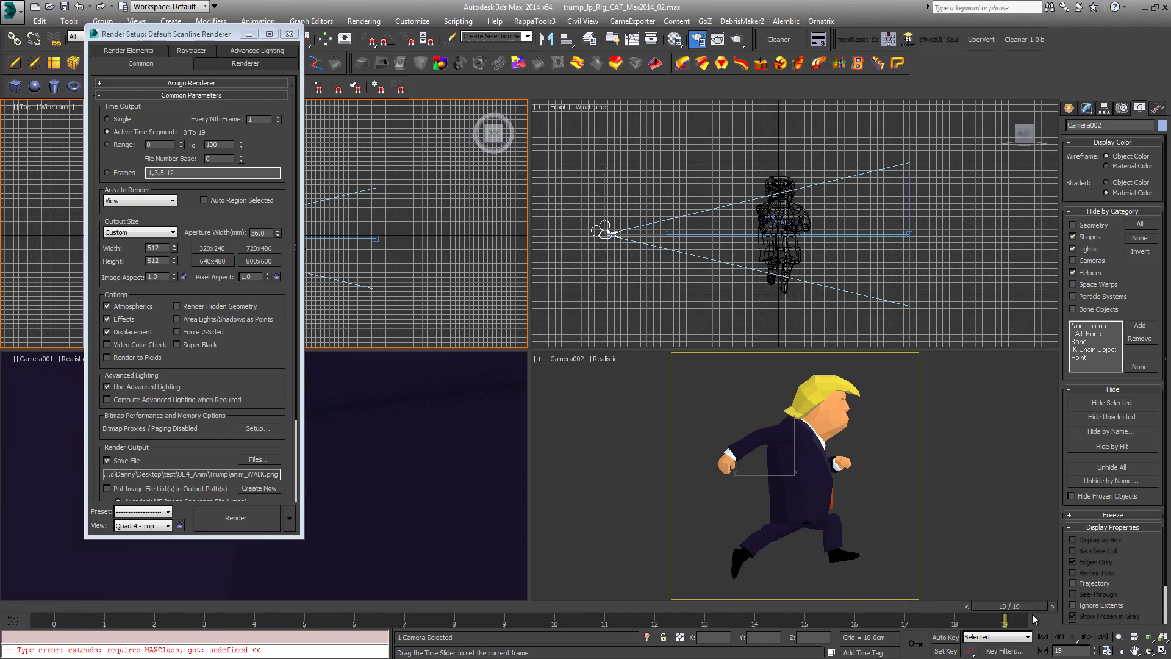
{"action": "left_click", "coordinate": [1086, 635]}
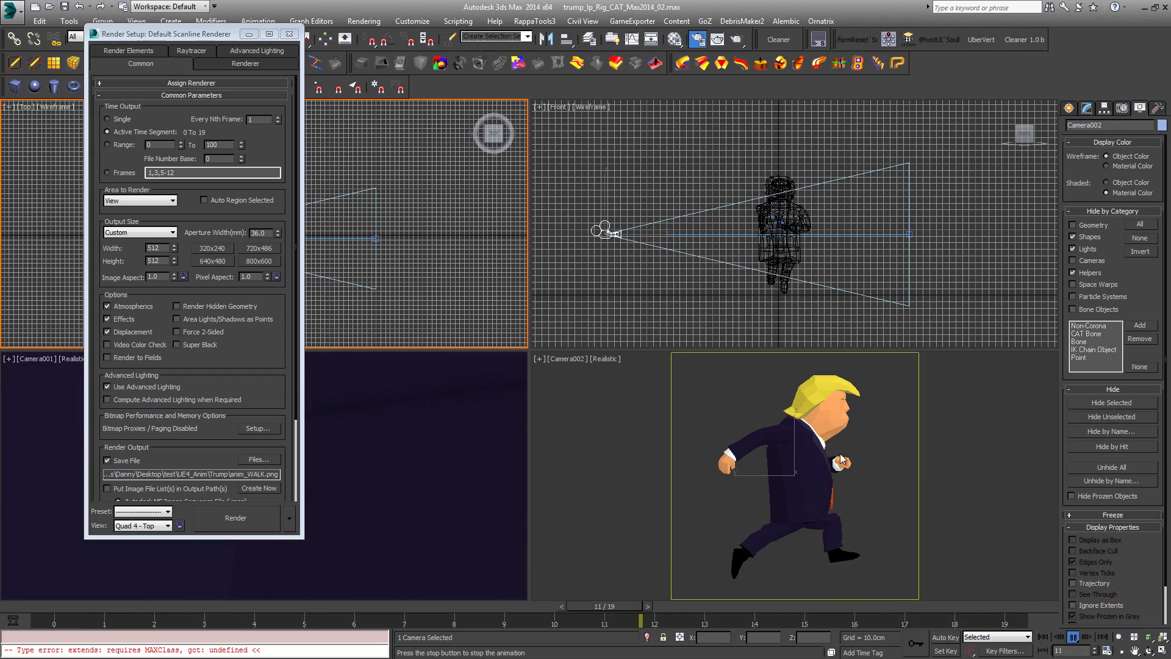
{"action": "right_click", "coordinate": [916, 503]}
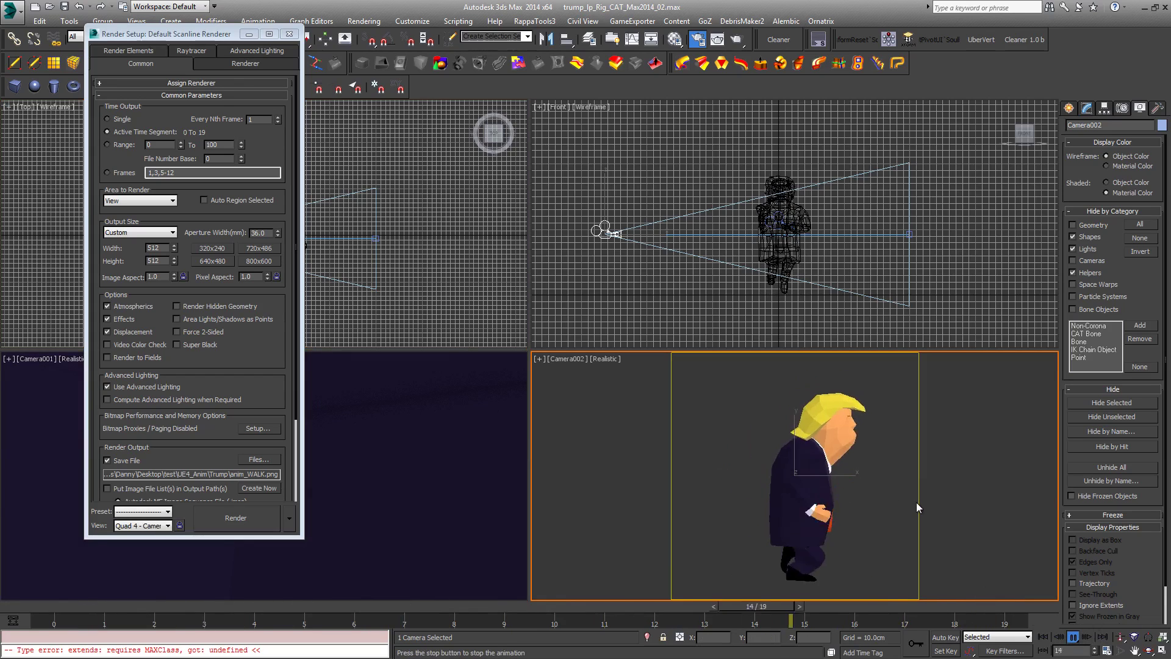
{"action": "left_click", "coordinate": [1077, 638]}
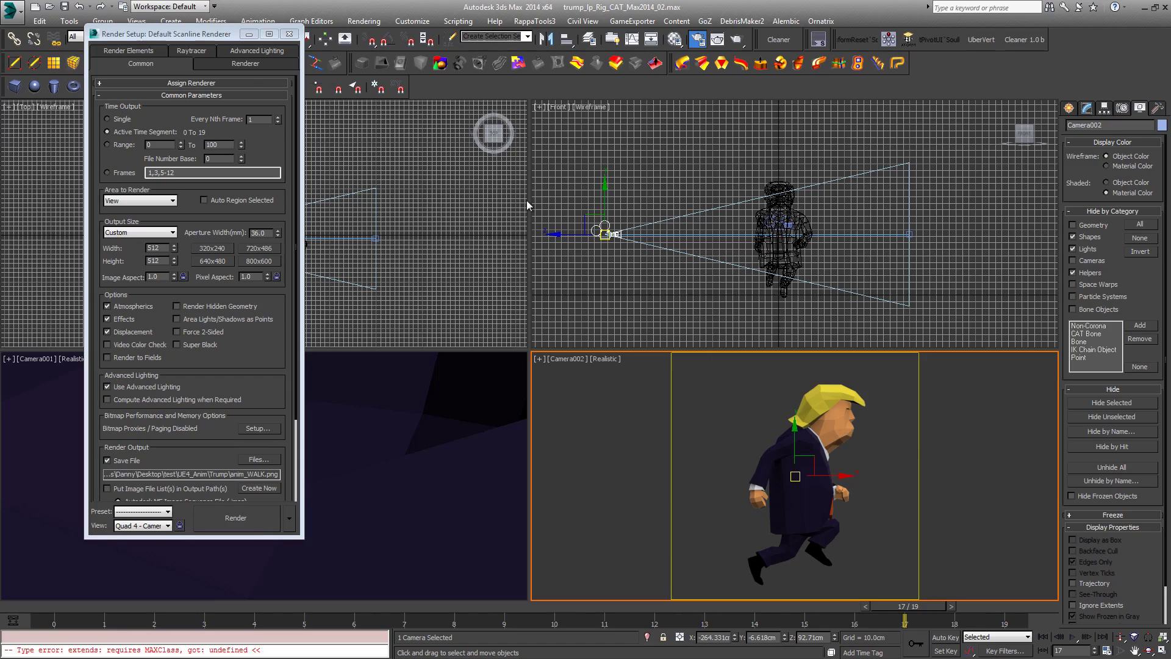
Step: Review the 512 x 512 output and save settings, and render the active time segment from Camera002 to anim_WALK.png
{"action": "left_click_drag", "start_coordinate": [193, 36], "coordinate": [160, 38]}
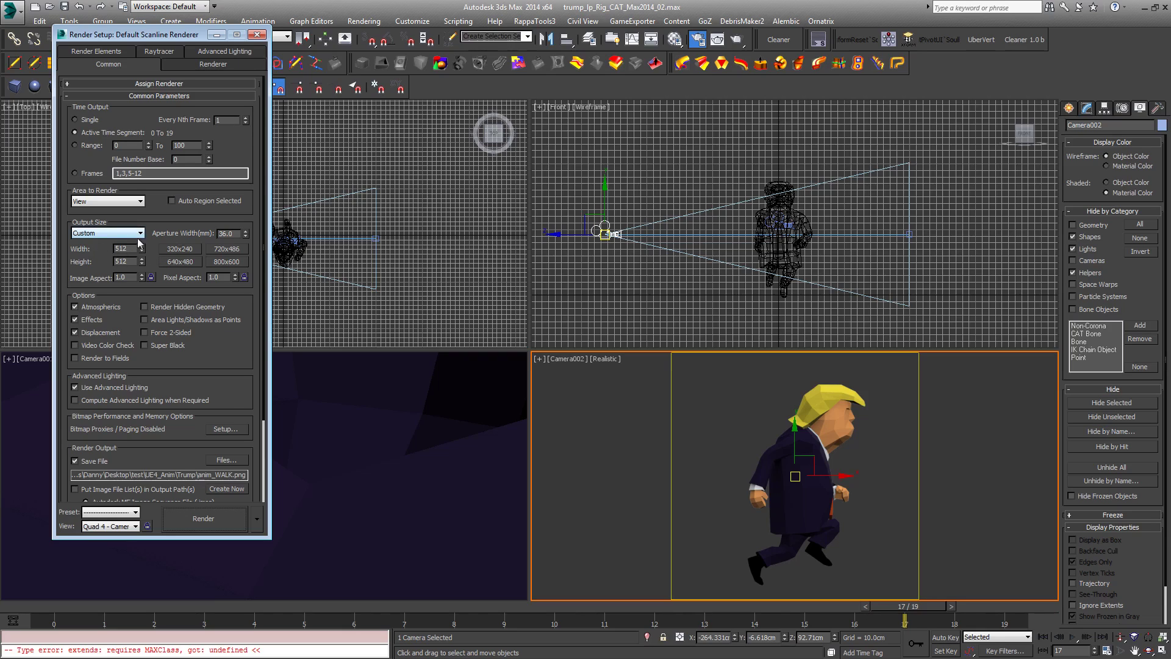
{"action": "scroll", "coordinate": [223, 271], "scroll_direction": "down", "scroll_amount": 3}
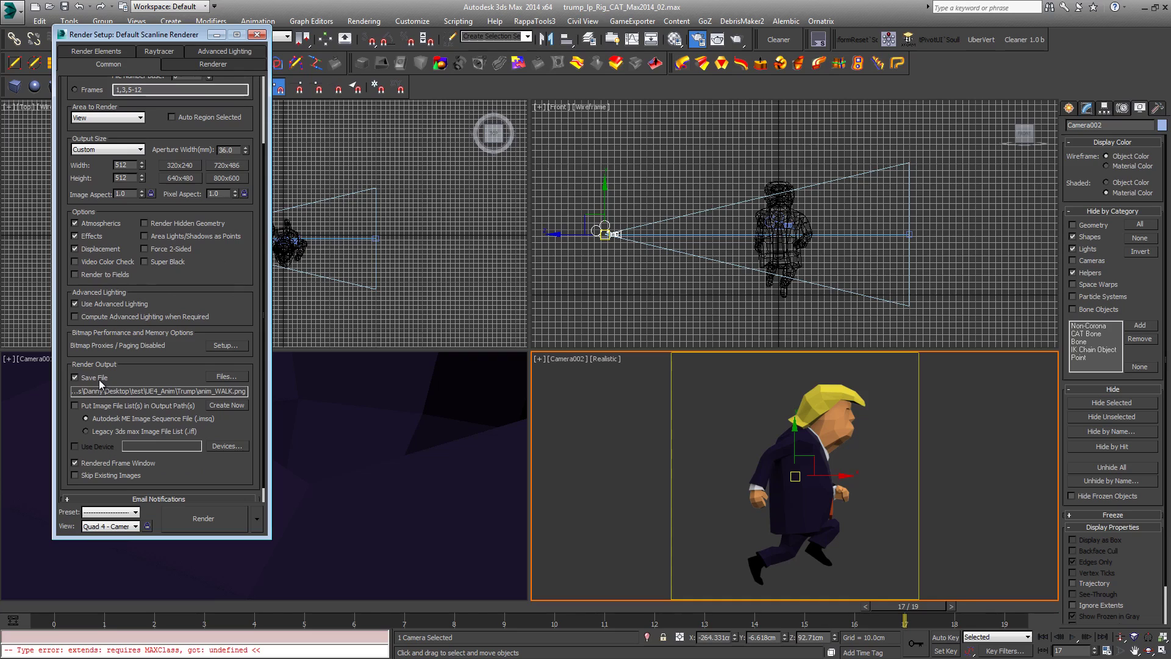
{"action": "scroll", "coordinate": [199, 277], "scroll_direction": "up", "scroll_amount": 3}
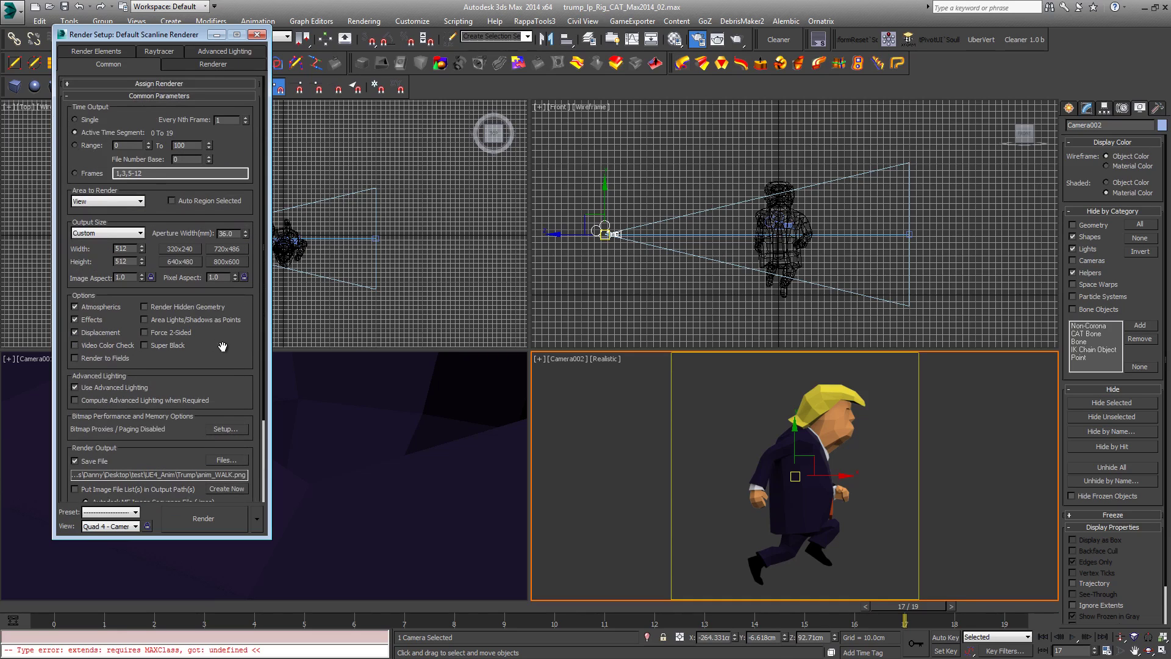
{"action": "left_click_drag", "start_coordinate": [231, 358], "coordinate": [230, 292]}
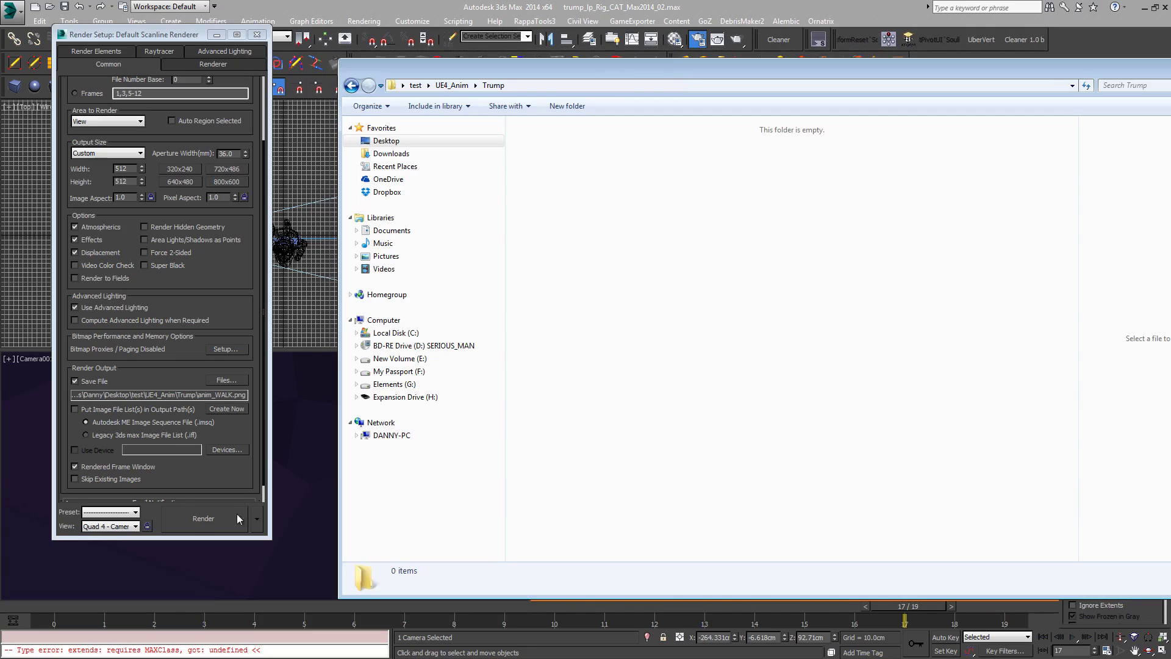
{"action": "left_click", "coordinate": [192, 524]}
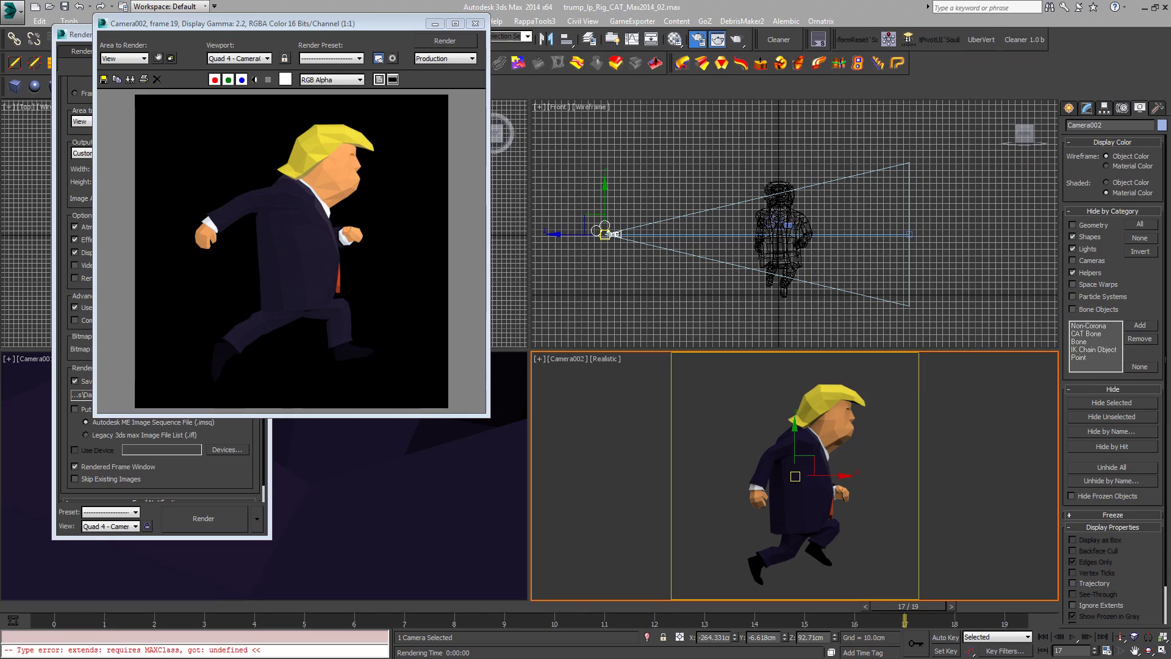
Step: Switch to the Trump folder in Windows Explorer and review the rendered anim_WALK PNG frames
{"action": "key", "text": "alt+Tab"}
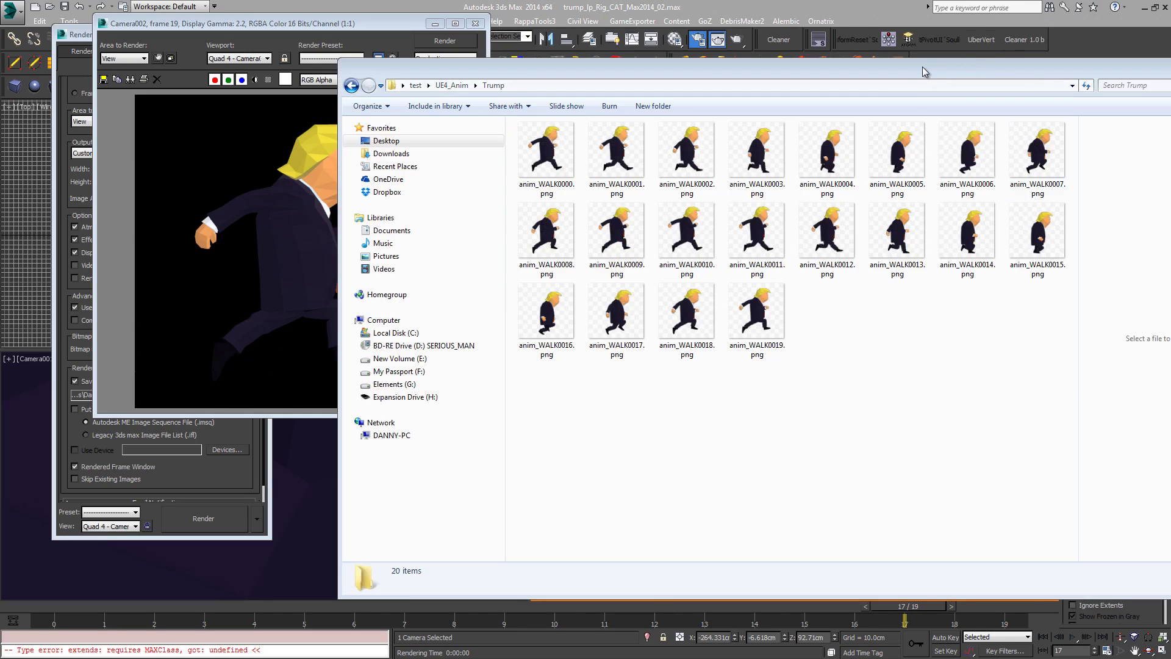
{"action": "left_click_drag", "start_coordinate": [924, 70], "coordinate": [816, 69]}
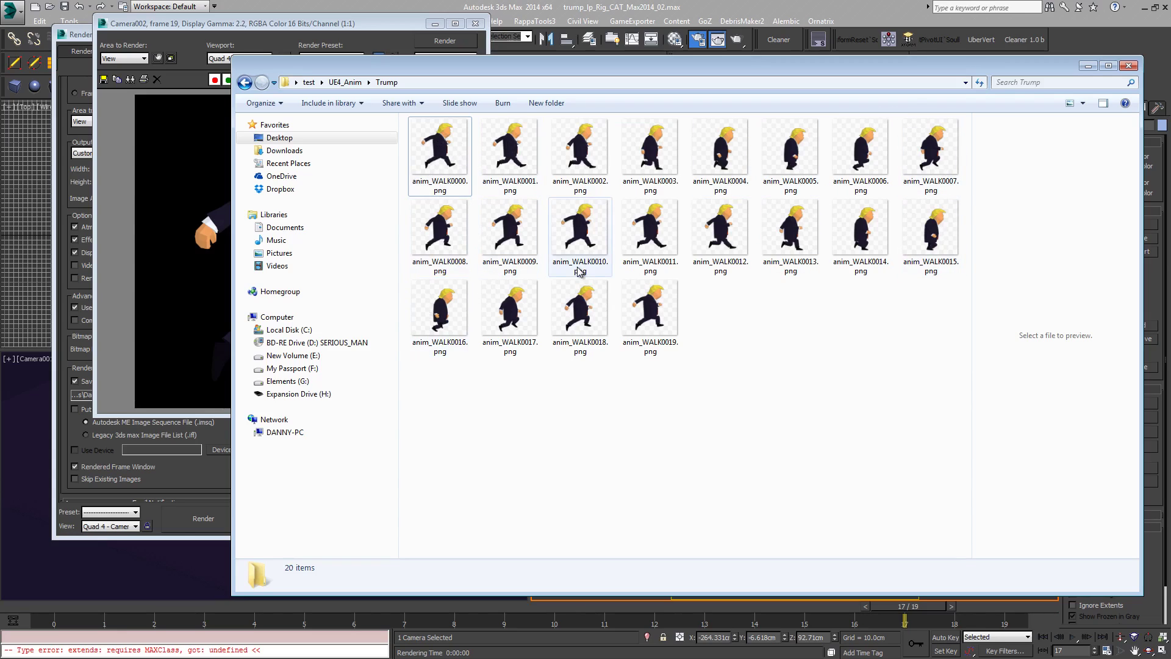
{"action": "left_click_drag", "start_coordinate": [447, 69], "coordinate": [851, 79]}
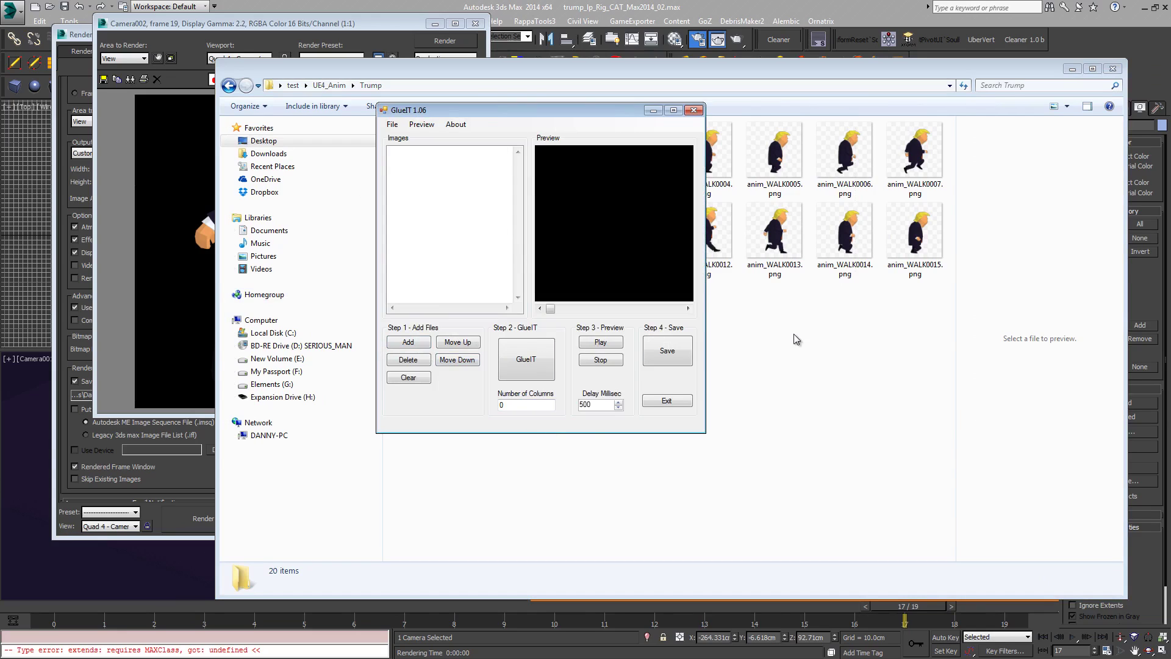
Step: In GlueIT, add all the frames from anim_WALK0000.png to anim_WALK0019.png to the image list
{"action": "left_click", "coordinate": [408, 342]}
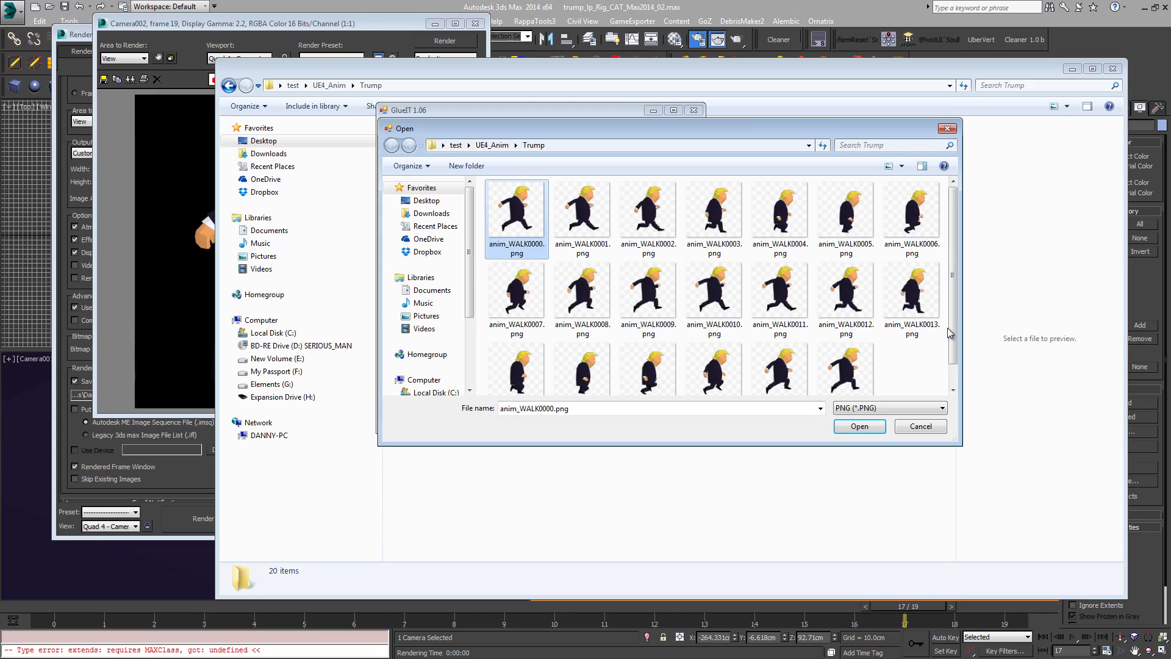
{"action": "scroll", "coordinate": [830, 347], "scroll_direction": "down", "scroll_amount": 1}
{"action": "left_click", "coordinate": [847, 342], "text": "shift"}
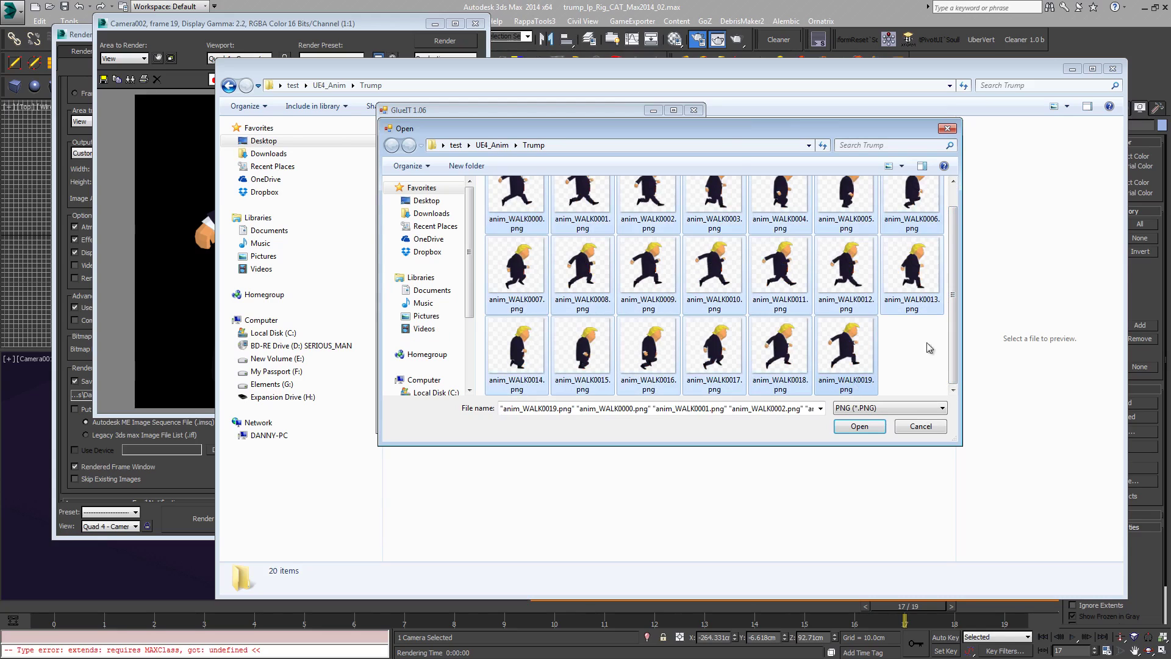
{"action": "left_click", "coordinate": [859, 426]}
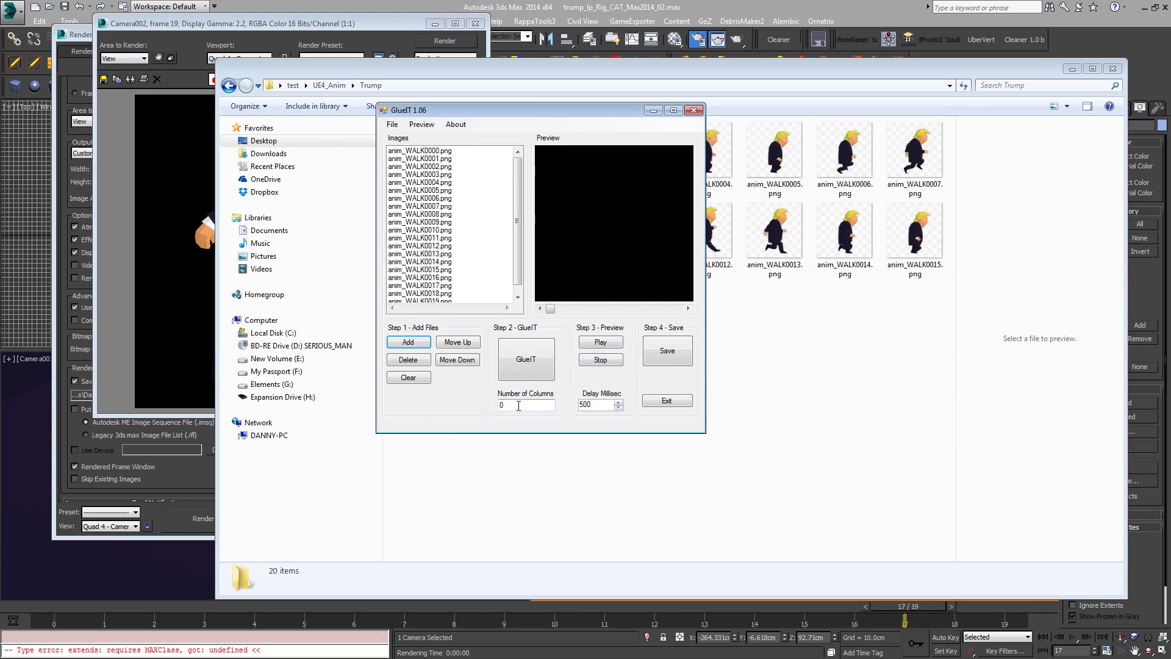
Step: Preview the glued strip with 0 columns, and glue the frames again into a sprite sheet with 5 columns
{"action": "left_click", "coordinate": [515, 369]}
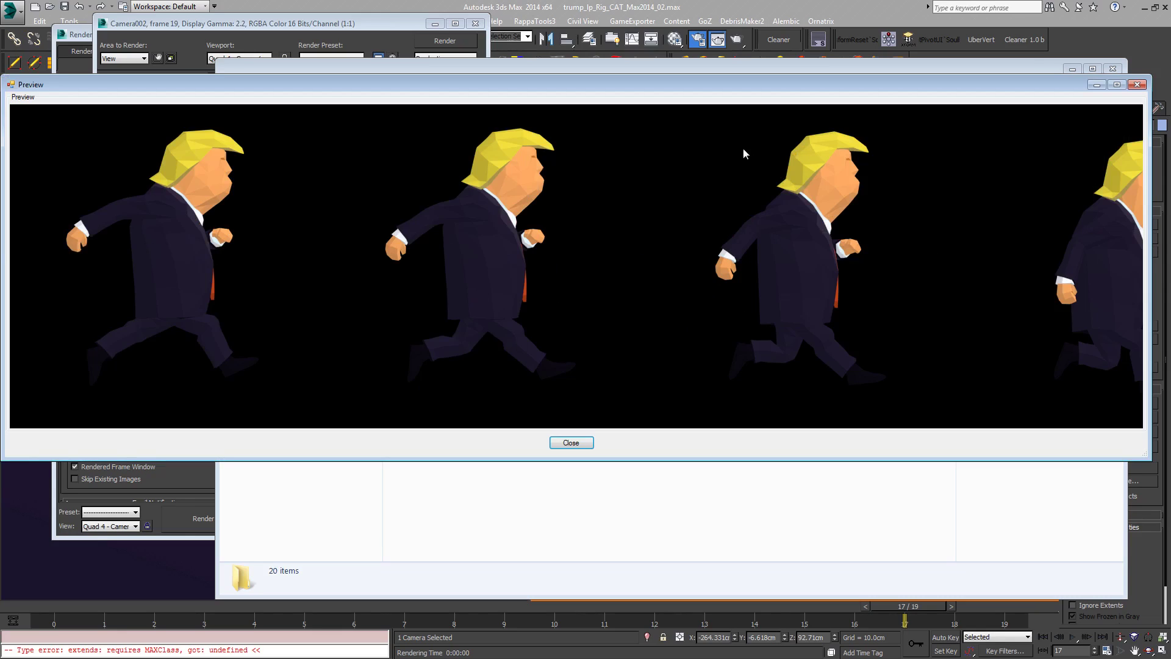
{"action": "left_click", "coordinate": [568, 443]}
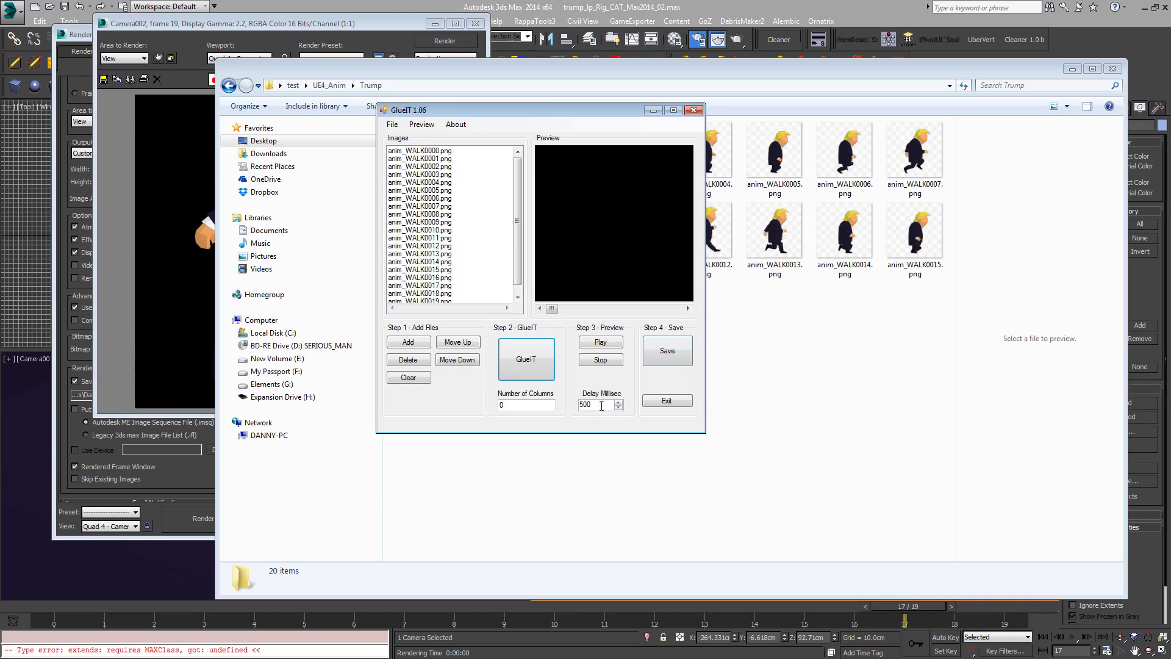
{"action": "double_click", "coordinate": [503, 405]}
{"action": "left_click", "coordinate": [530, 360]}
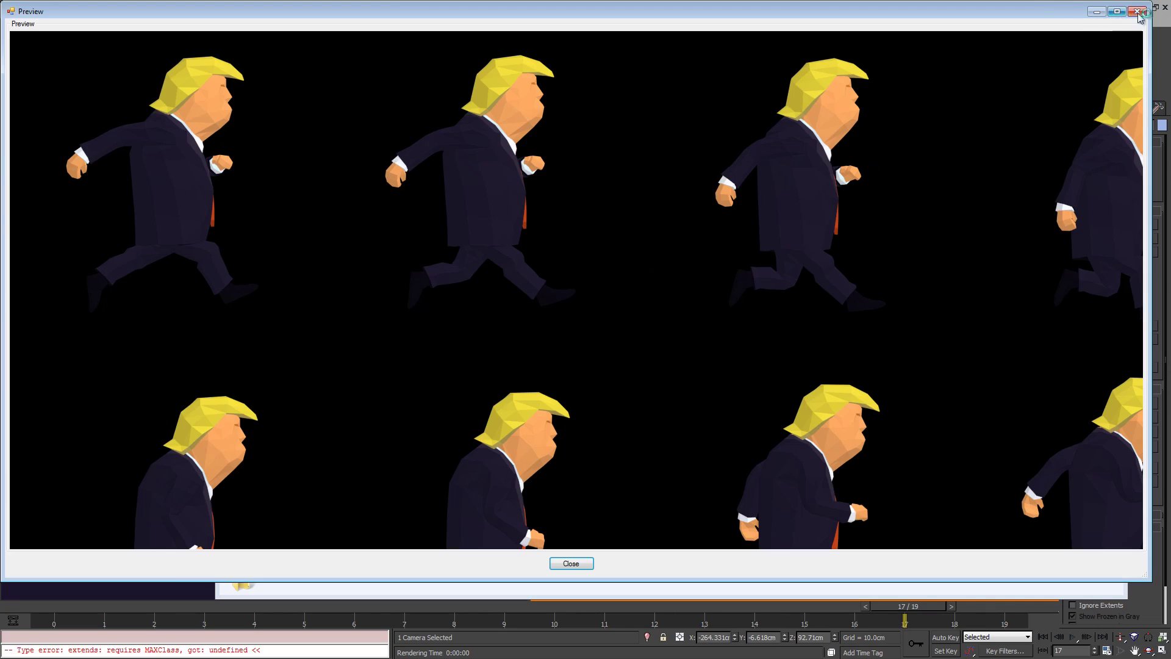
{"action": "left_click", "coordinate": [567, 567]}
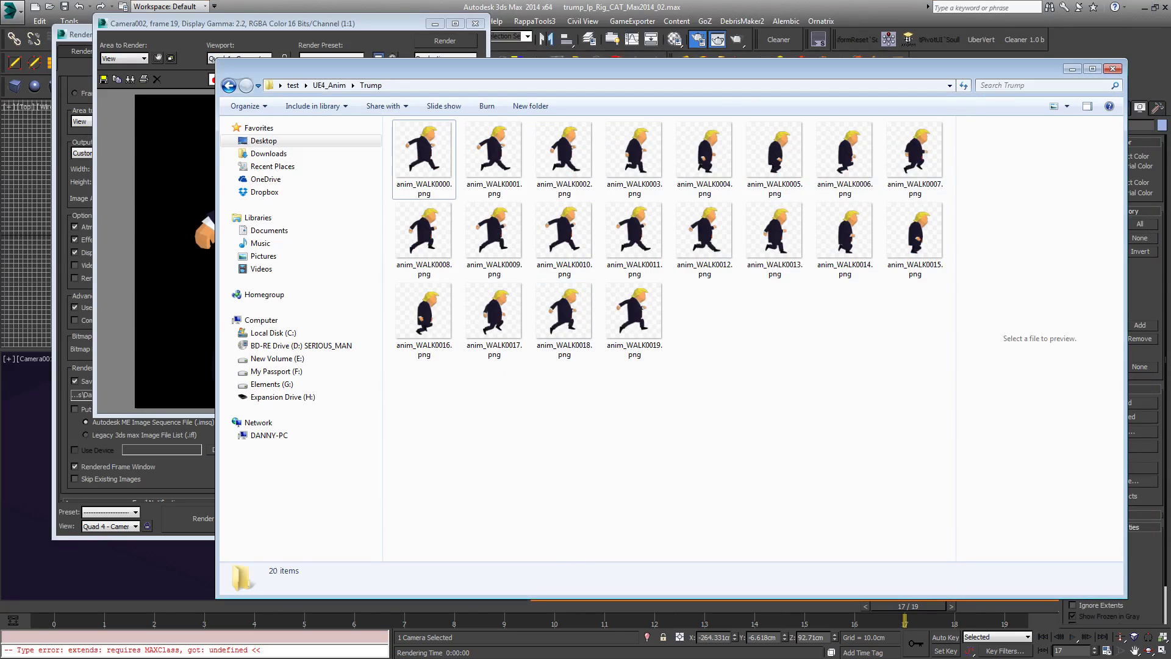
Step: Save the glued sprite sheet as the PNG file Trump_Run in the Trump folder and close GlueIT
{"action": "key", "text": "alt+Tab"}
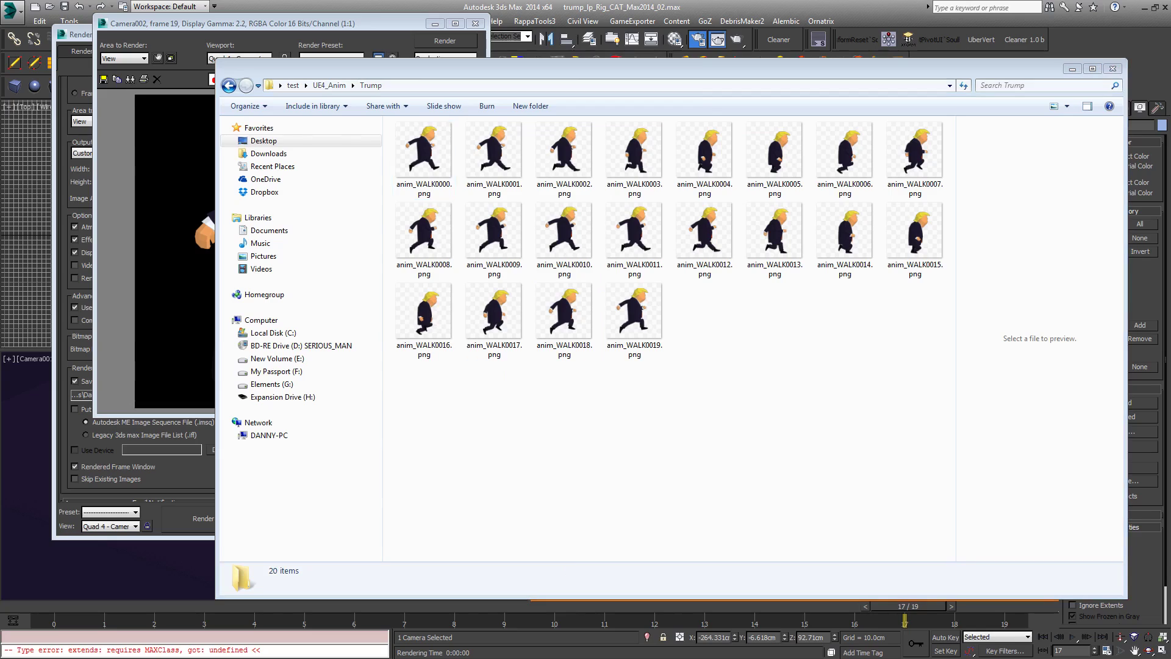
{"action": "left_click_drag", "start_coordinate": [602, 113], "coordinate": [559, 117]}
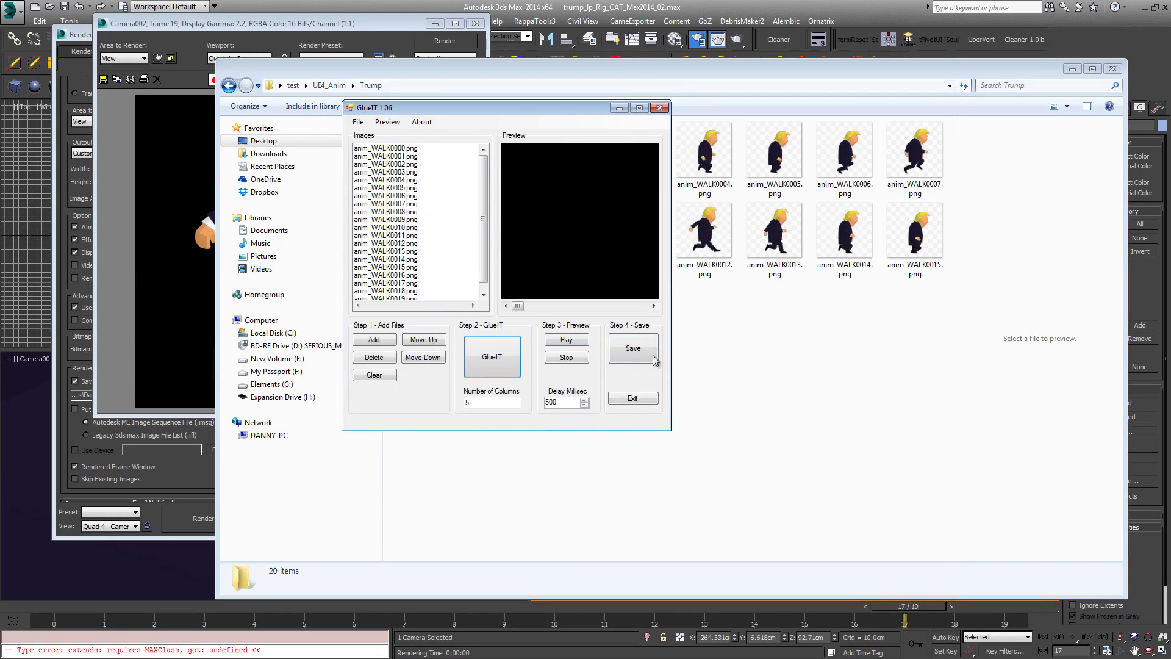
{"action": "left_click", "coordinate": [631, 357]}
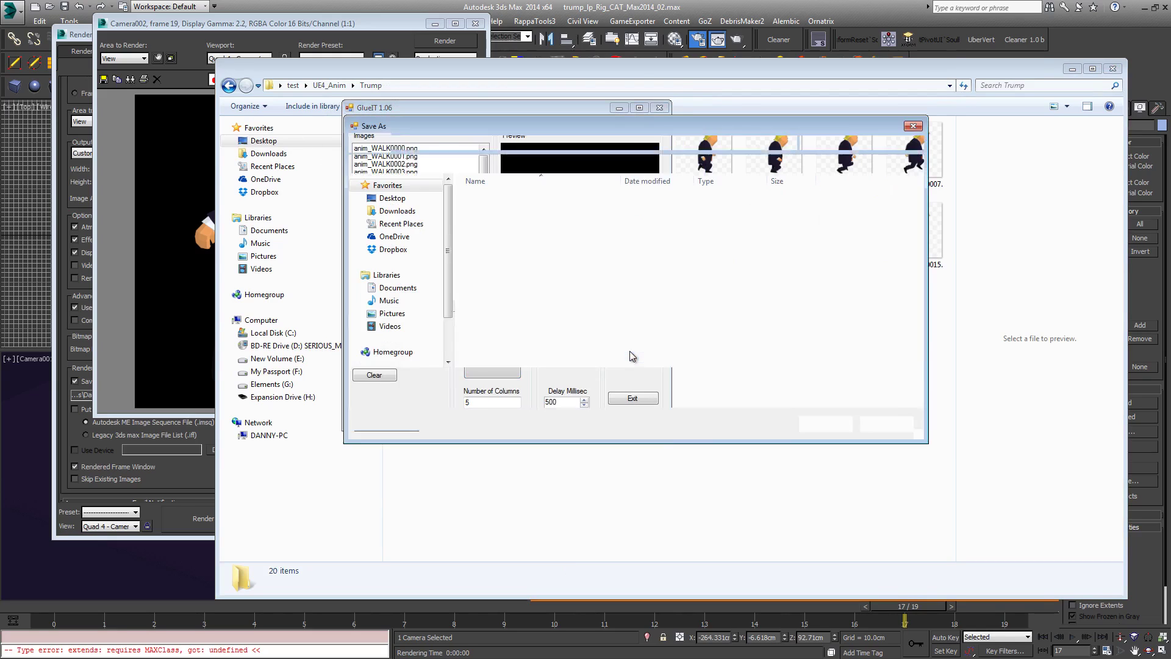
{"action": "left_click_drag", "start_coordinate": [648, 131], "coordinate": [592, 108]}
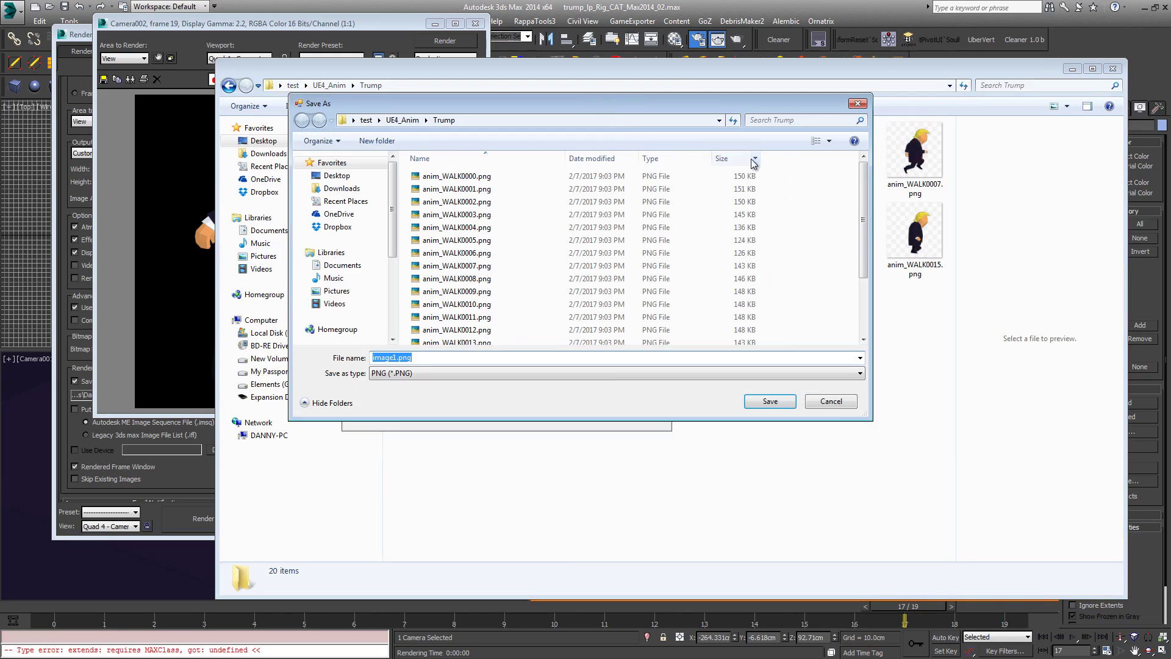
{"action": "left_click", "coordinate": [816, 141]}
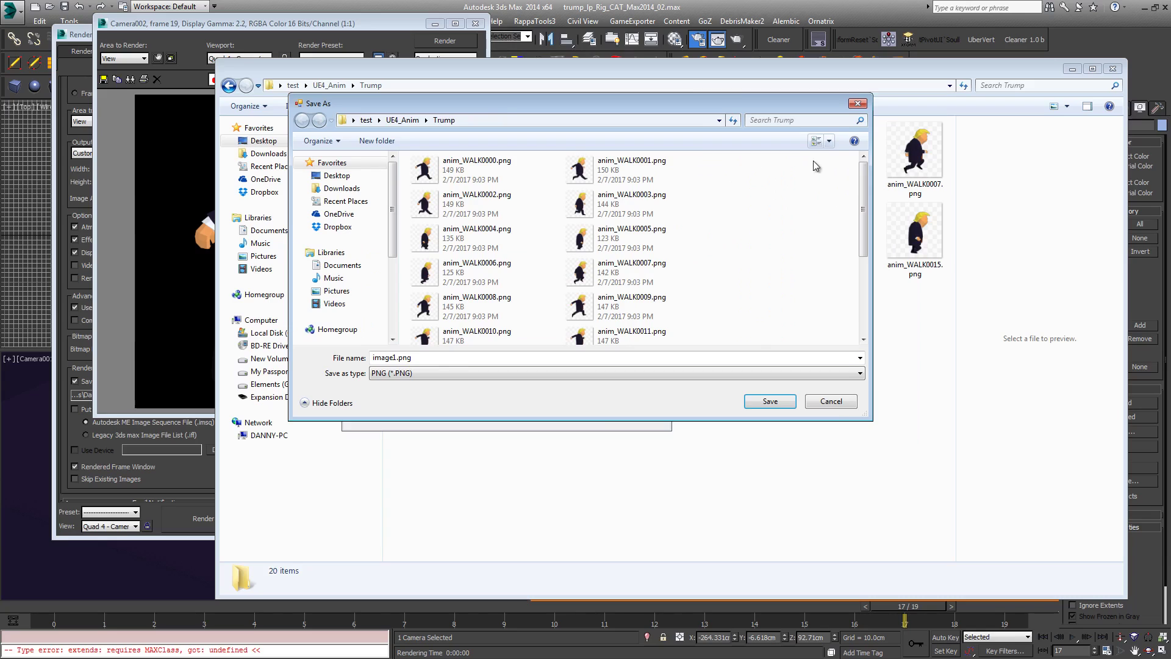
{"action": "left_click", "coordinate": [403, 357]}
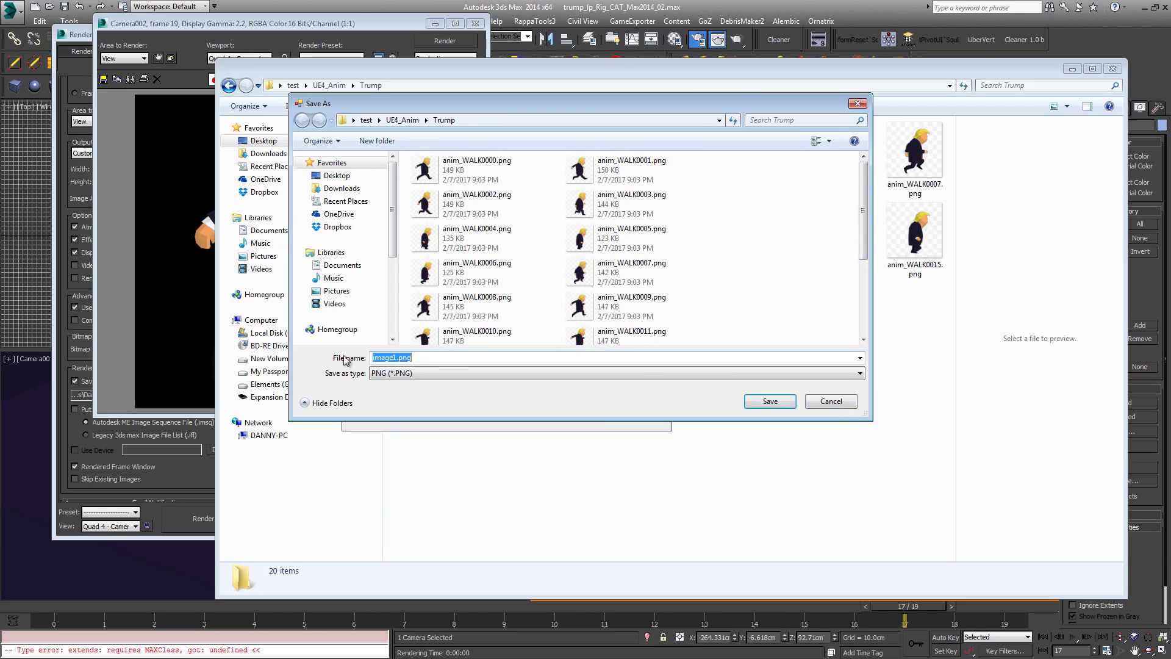
{"action": "type", "text": "Trump_Run"}
{"action": "left_click_drag", "start_coordinate": [862, 251], "coordinate": [871, 277]}
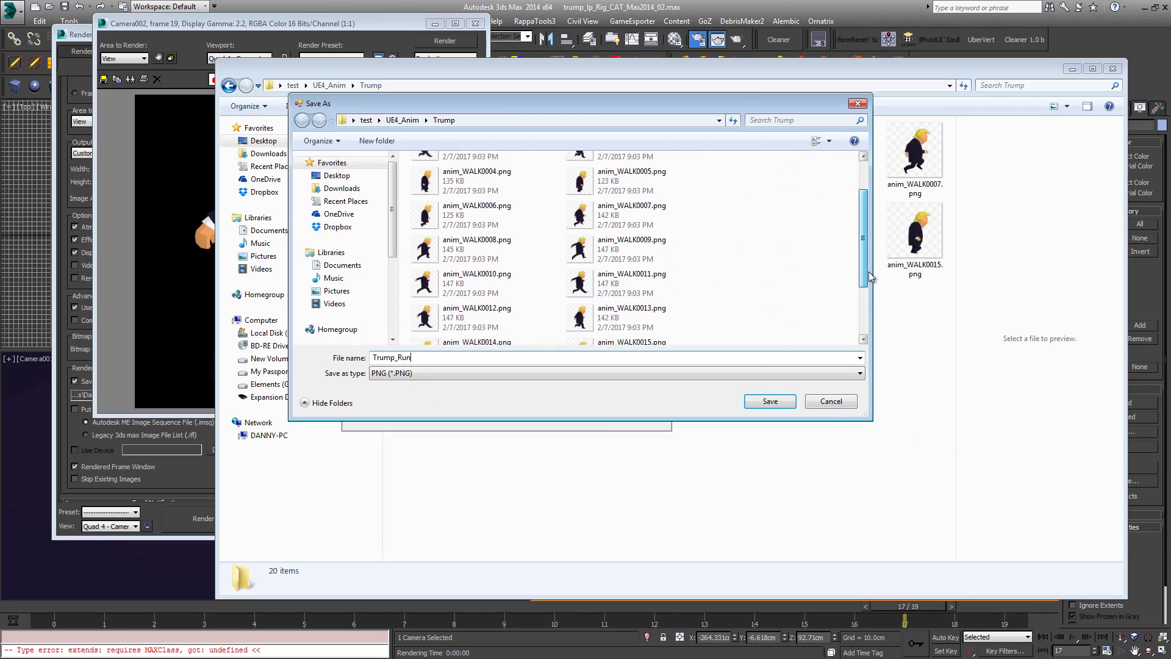
{"action": "left_click", "coordinate": [770, 401]}
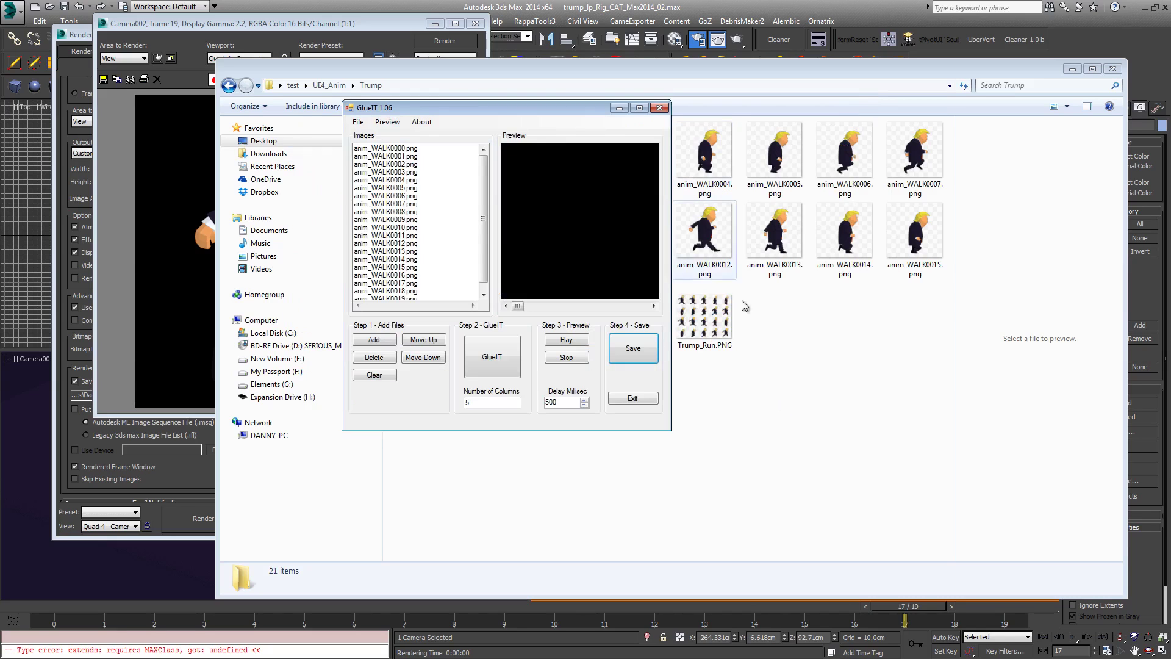
{"action": "left_click", "coordinate": [658, 109]}
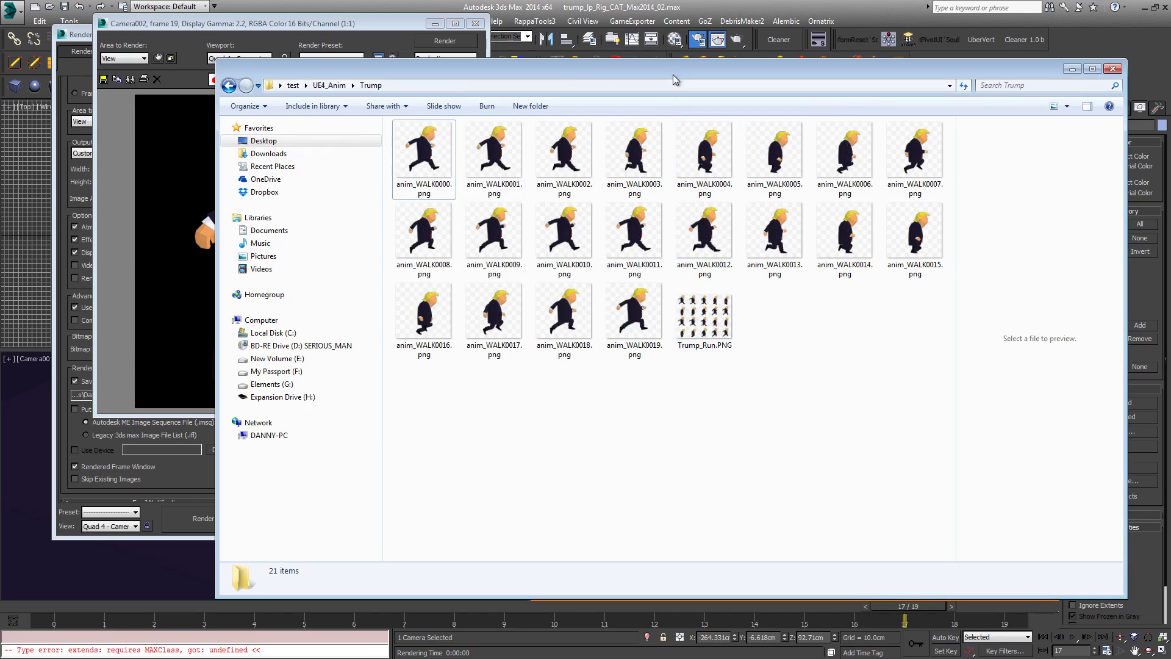
Step: Switch to the Epic Games Launcher and launch Unreal Engine 4.13.2
{"action": "left_click_drag", "start_coordinate": [672, 75], "coordinate": [626, 60]}
{"action": "mouse_move", "coordinate": [667, 317]}
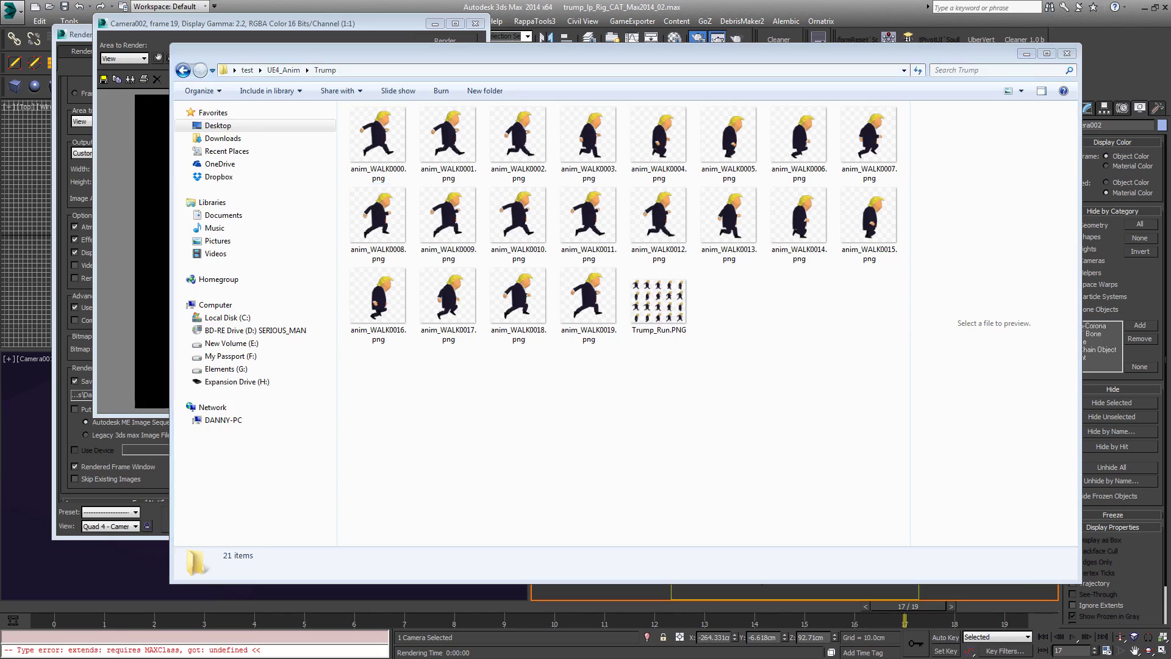
{"action": "key", "text": "alt+Tab"}
{"action": "left_click_drag", "start_coordinate": [619, 59], "coordinate": [602, 51]}
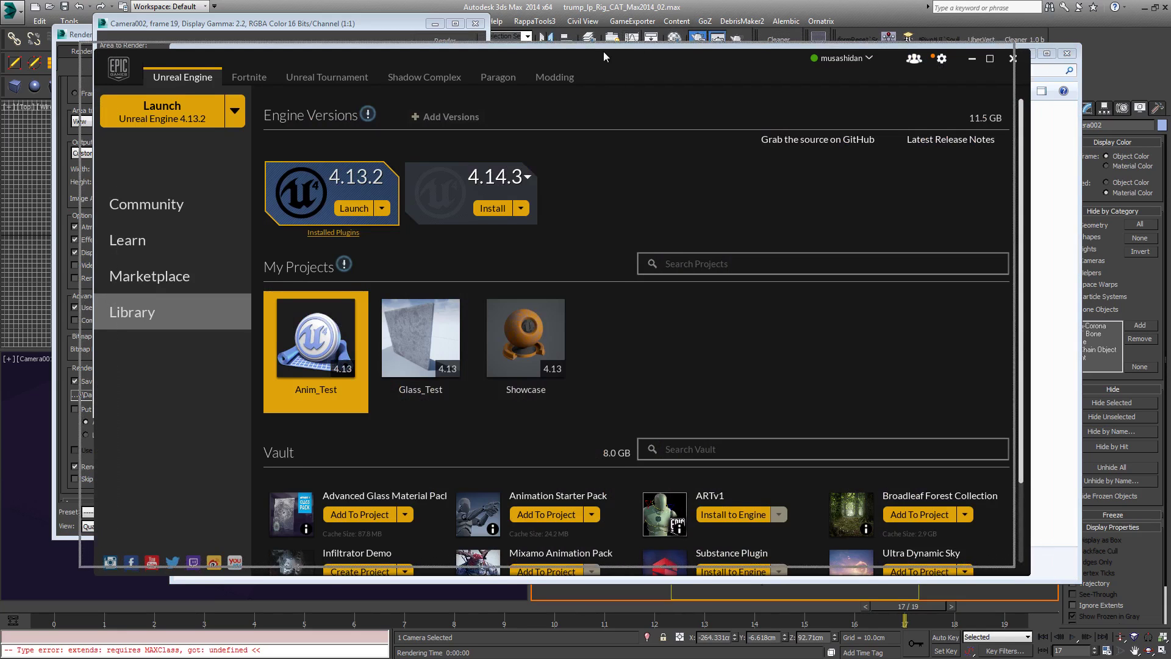
{"action": "left_click", "coordinate": [345, 203]}
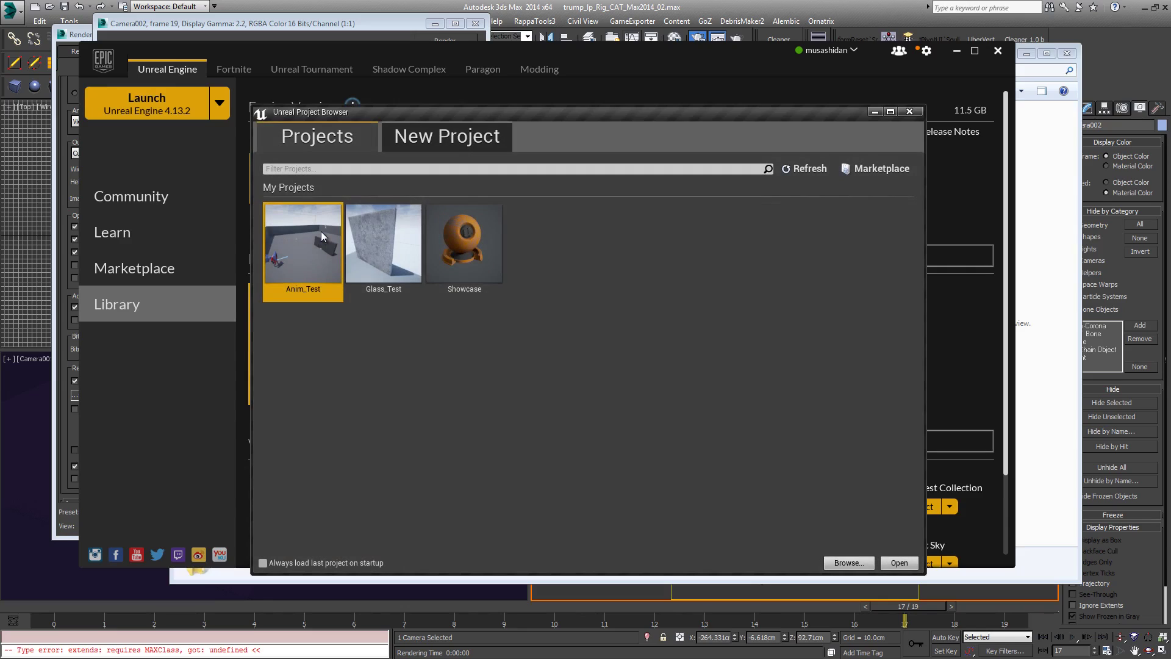
Step: Set up a new project from the Blank Blueprint template with No Starter Content
{"action": "left_click", "coordinate": [438, 147]}
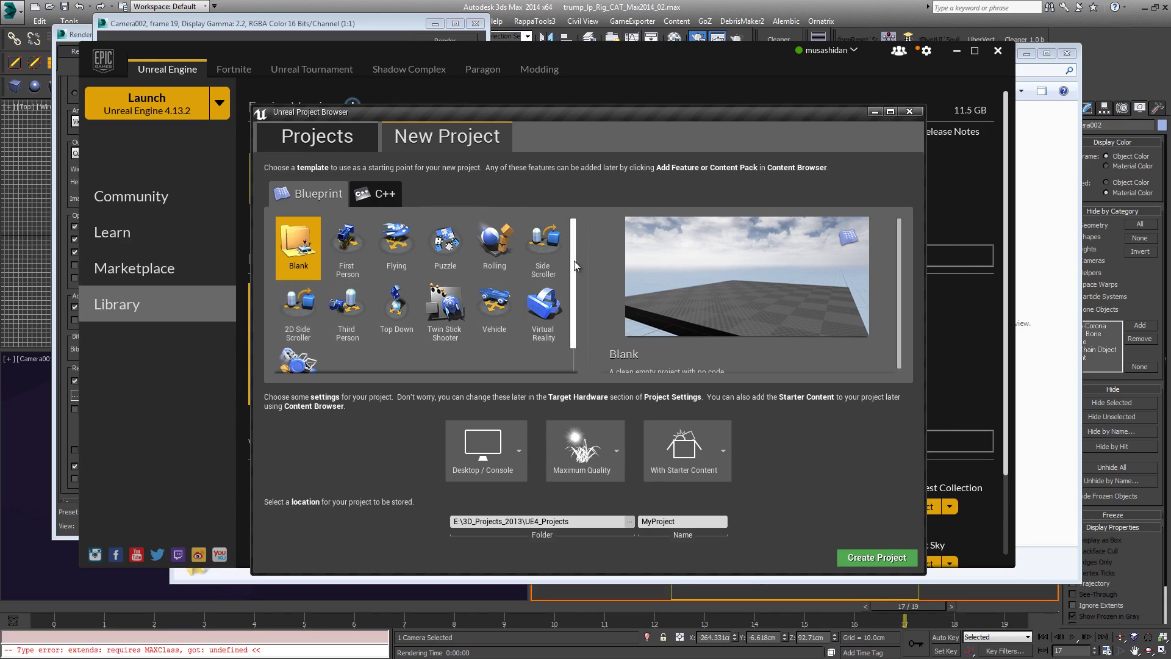
{"action": "scroll", "coordinate": [576, 266], "scroll_direction": "down", "scroll_amount": 1}
{"action": "scroll", "coordinate": [576, 273], "scroll_direction": "up", "scroll_amount": 1}
{"action": "scroll", "coordinate": [506, 291], "scroll_direction": "down", "scroll_amount": 1}
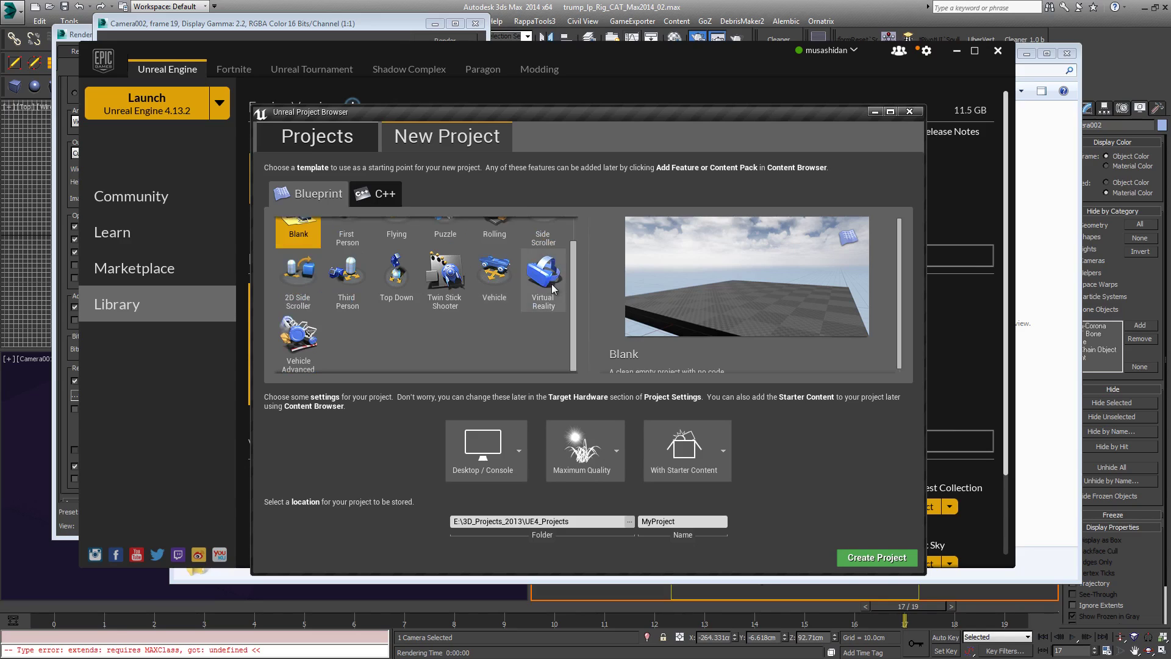
{"action": "scroll", "coordinate": [575, 280], "scroll_direction": "up", "scroll_amount": 1}
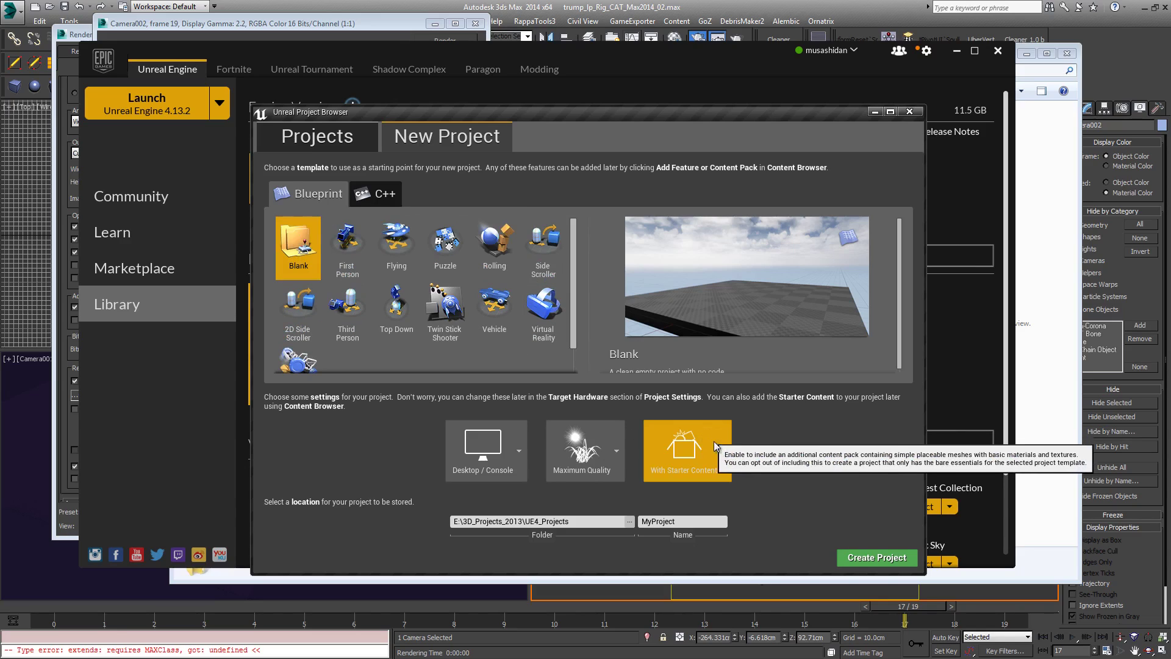
{"action": "left_click", "coordinate": [686, 454]}
{"action": "left_click", "coordinate": [692, 503]}
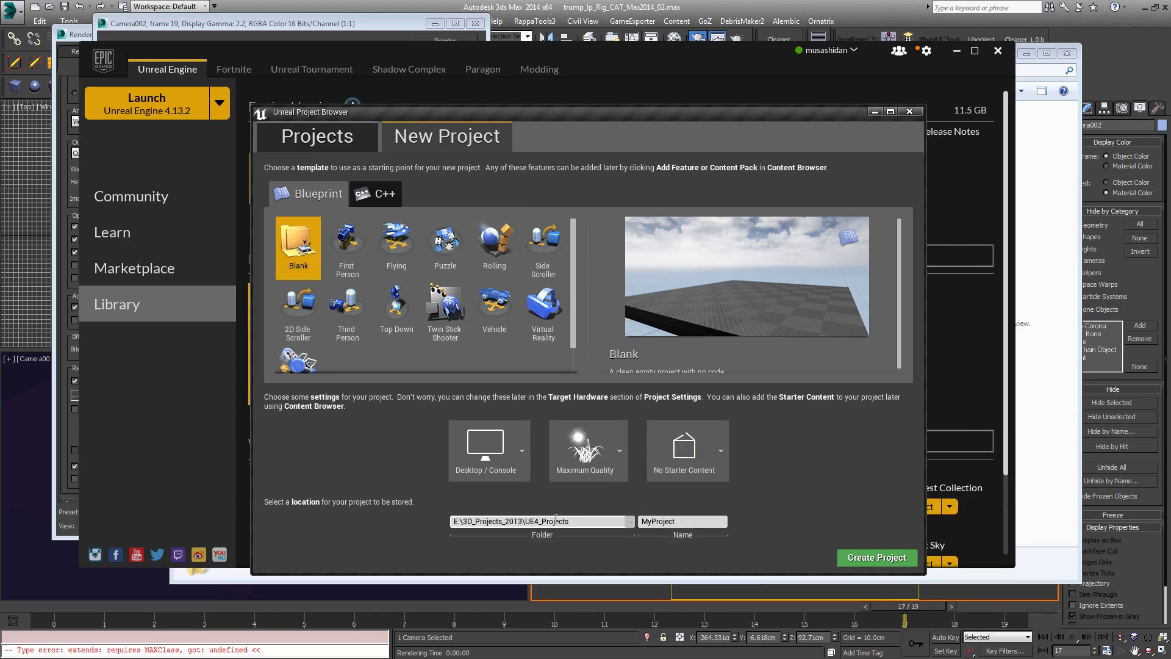
Step: Name the project Paper2D_Demo and create it
{"action": "double_click", "coordinate": [684, 521]}
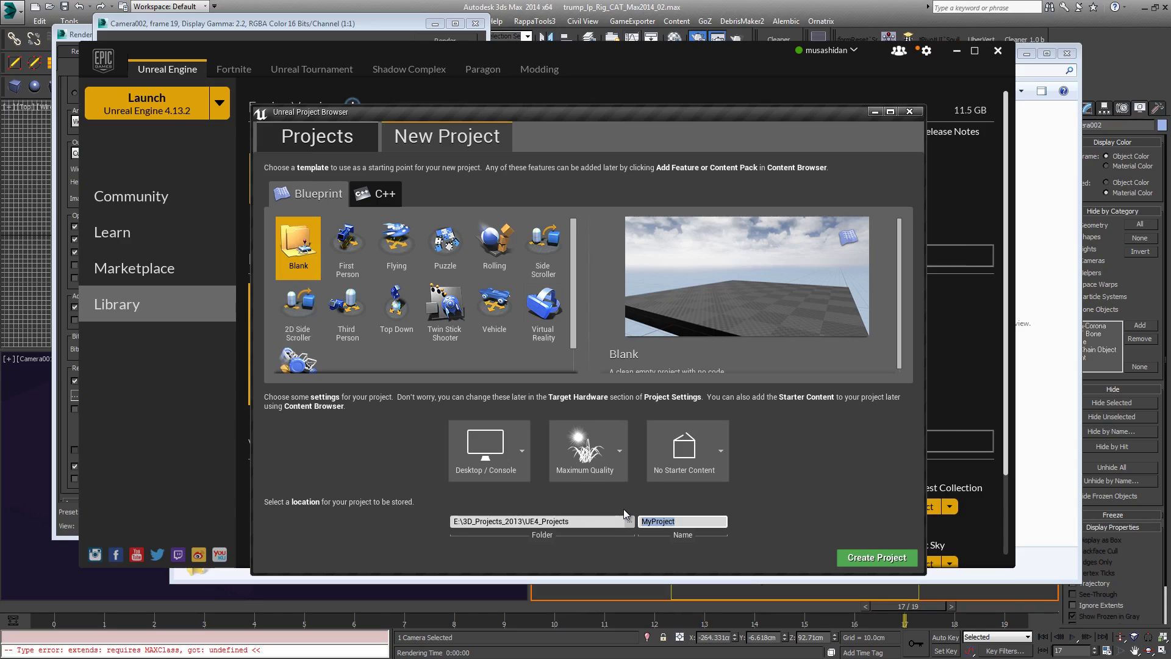
{"action": "key", "text": "BackSpace"}
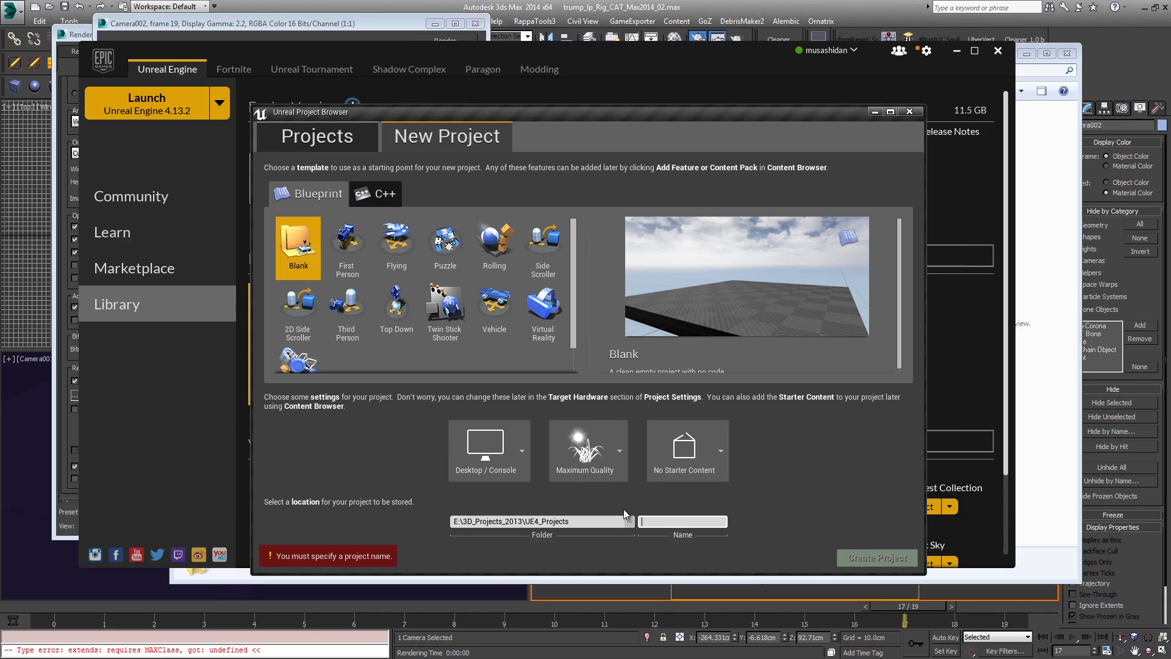
{"action": "type", "text": "Paper@d"}
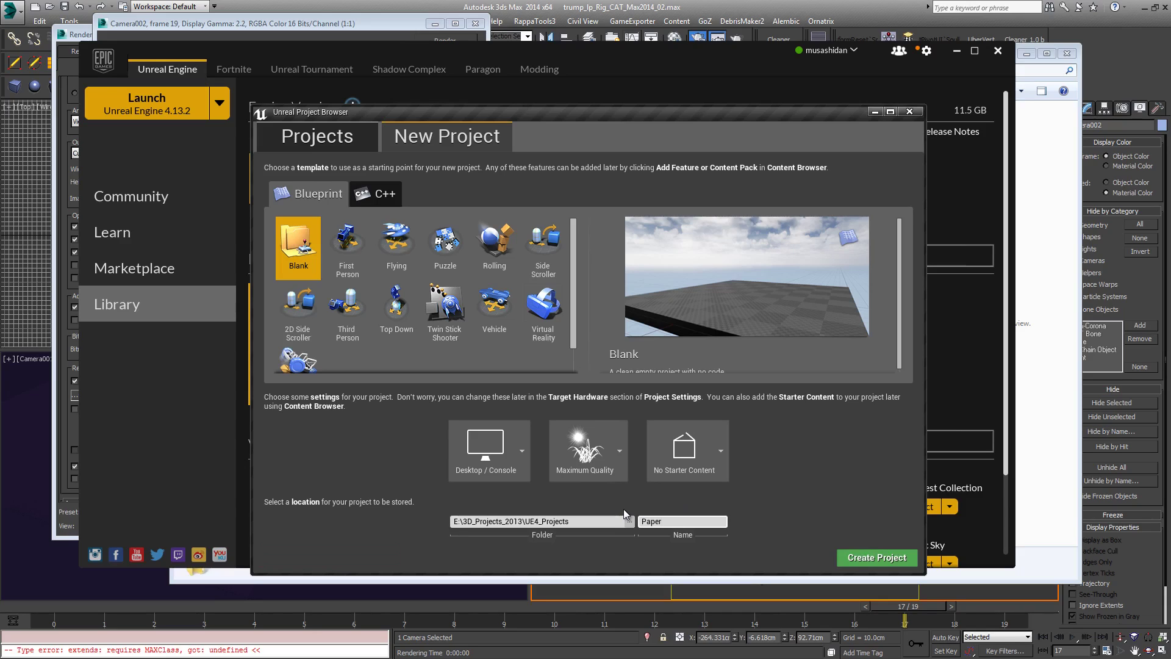
{"action": "key", "text": "BackSpace"}
{"action": "key", "text": "BackSpace"}
{"action": "type", "text": "2D_Demo"}
{"action": "left_click", "coordinate": [876, 556]}
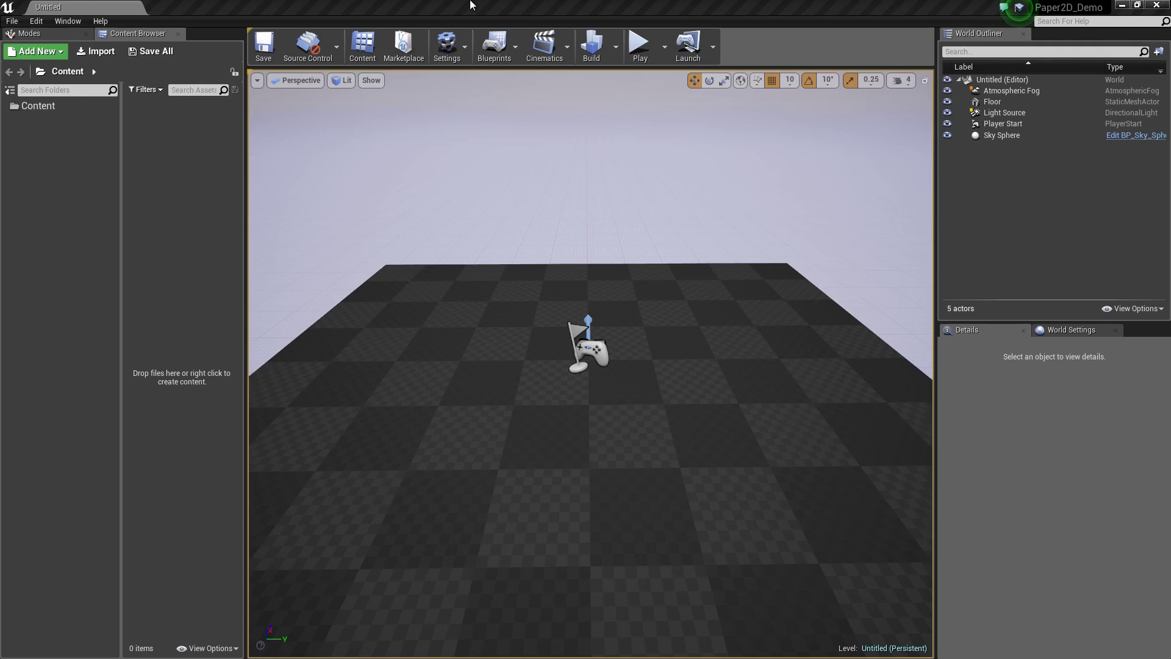
Step: Import Trump_Run.PNG from the Trump folder in Windows Explorer into the project's Content folder
{"action": "key", "text": "alt+Tab"}
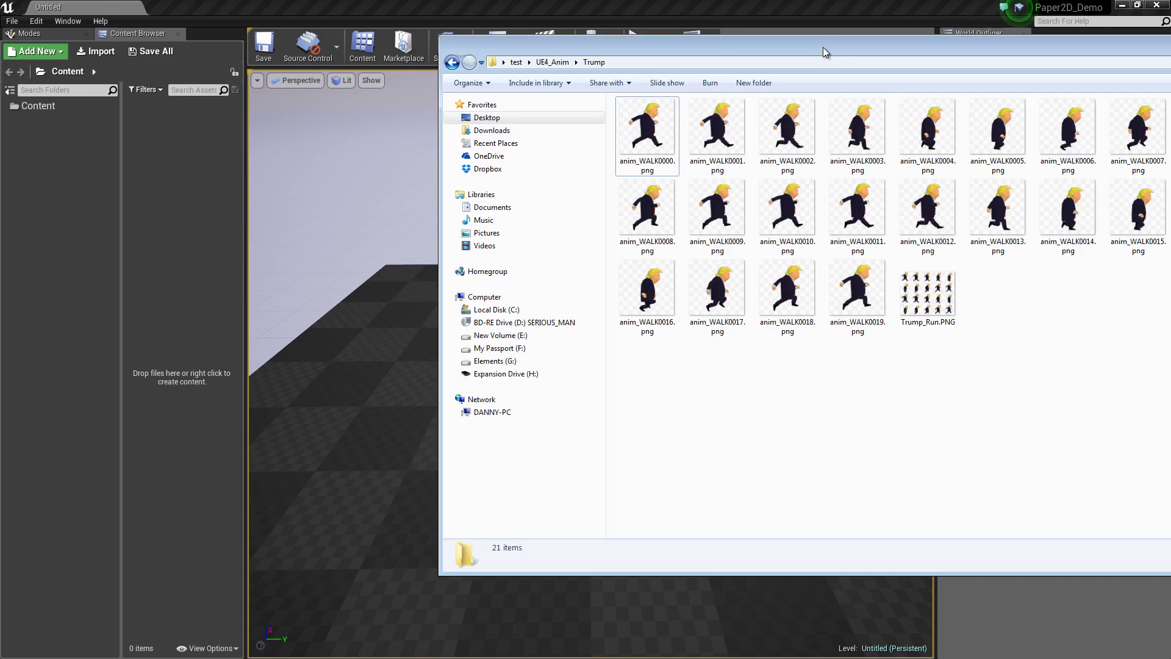
{"action": "left_click", "coordinate": [927, 294]}
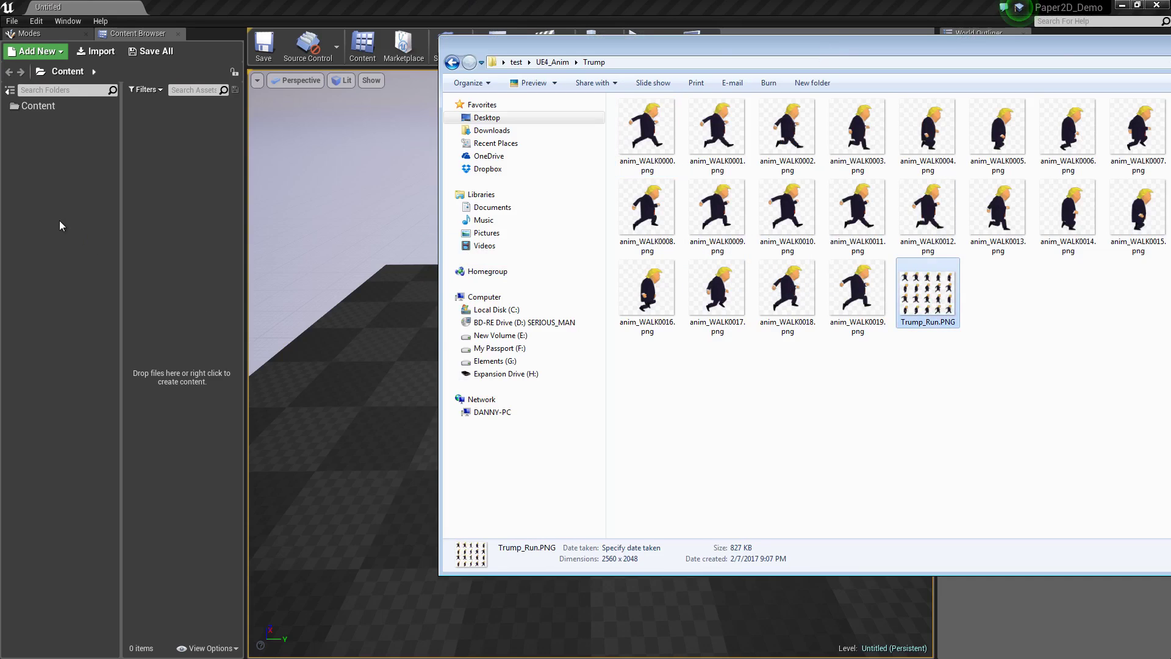
{"action": "left_click_drag", "start_coordinate": [61, 225], "coordinate": [180, 310]}
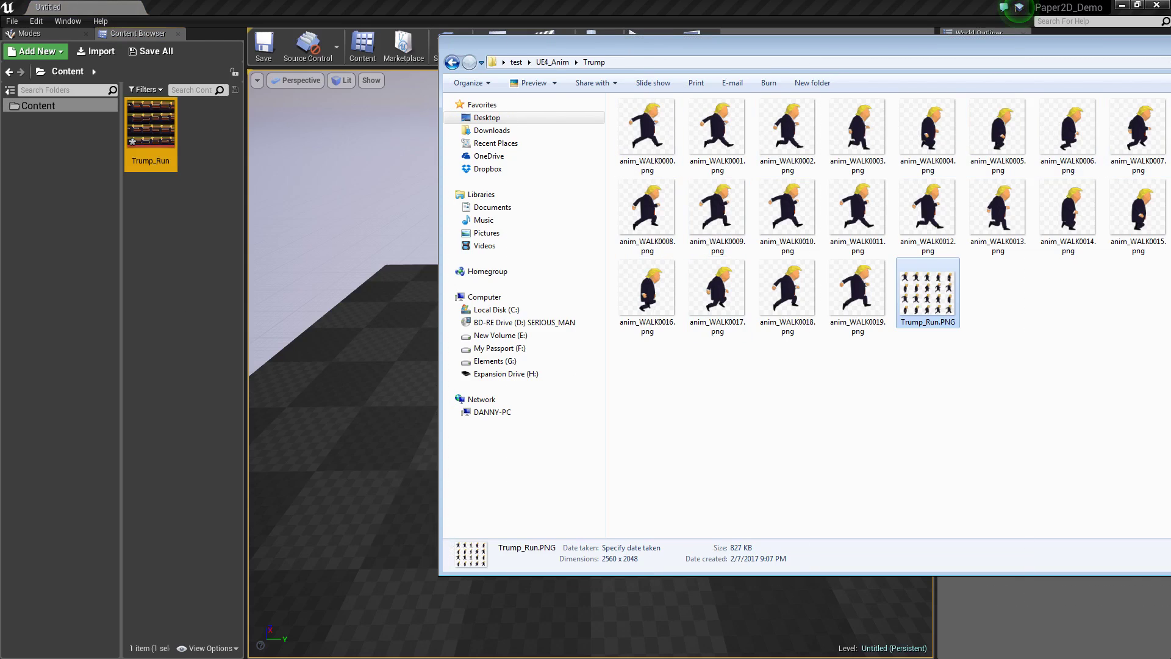
{"action": "left_click", "coordinate": [241, 262]}
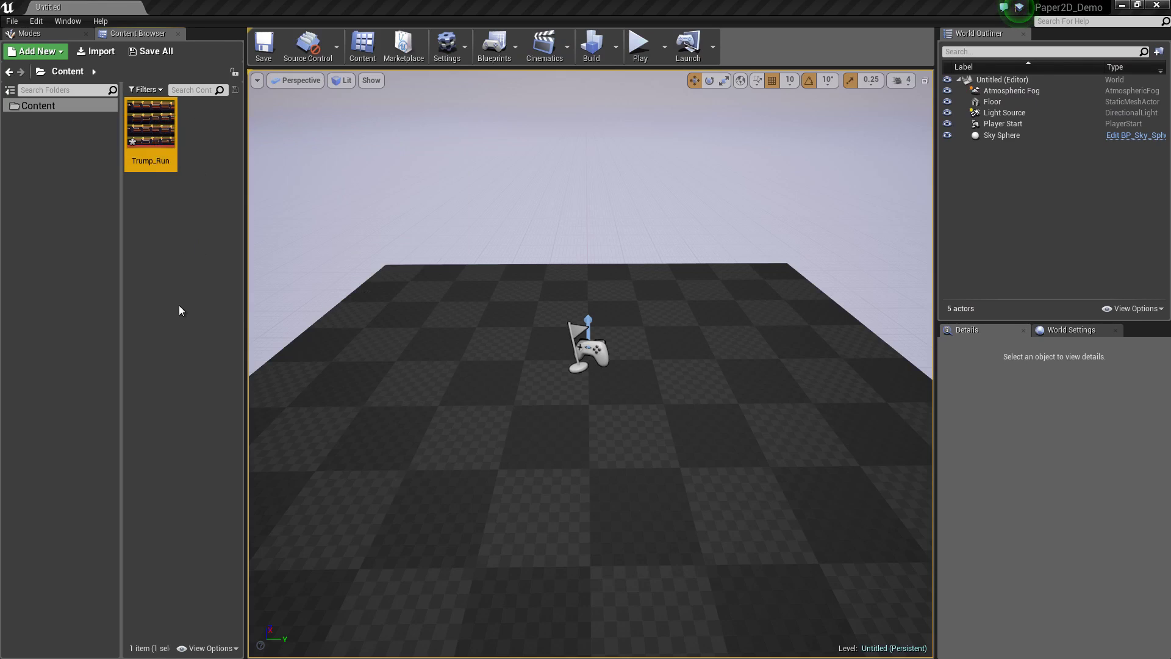
Step: Apply the Paper2D texture settings to the Trump_Run texture
{"action": "right_click", "coordinate": [148, 129]}
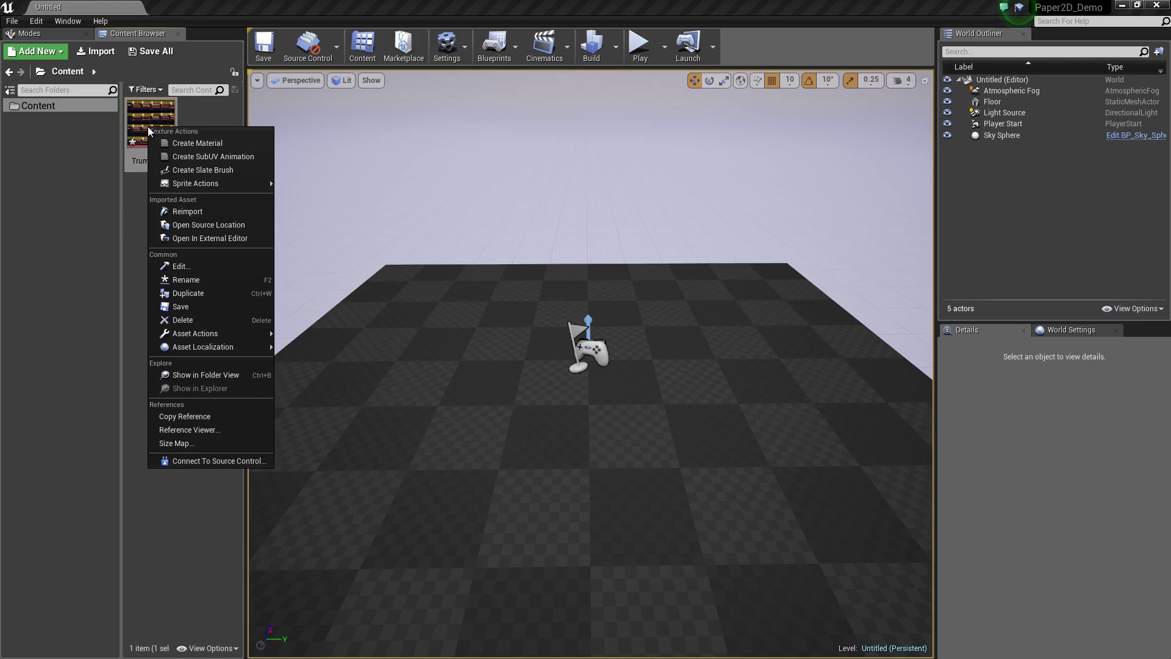
{"action": "mouse_move", "coordinate": [195, 183]}
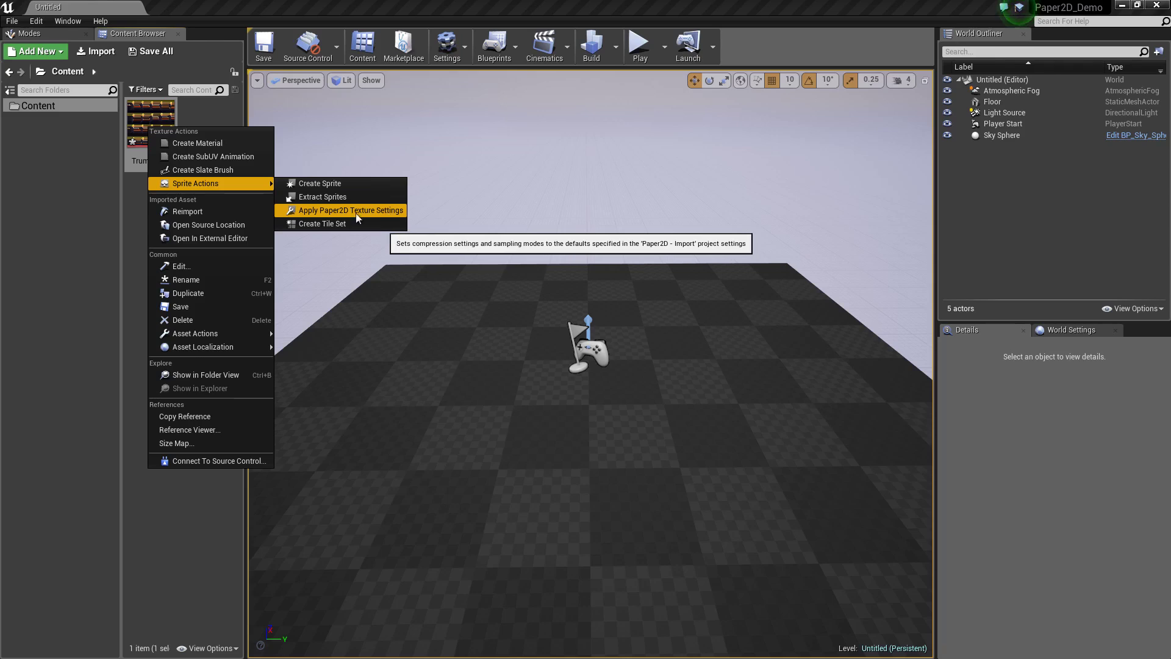
{"action": "left_click", "coordinate": [317, 209]}
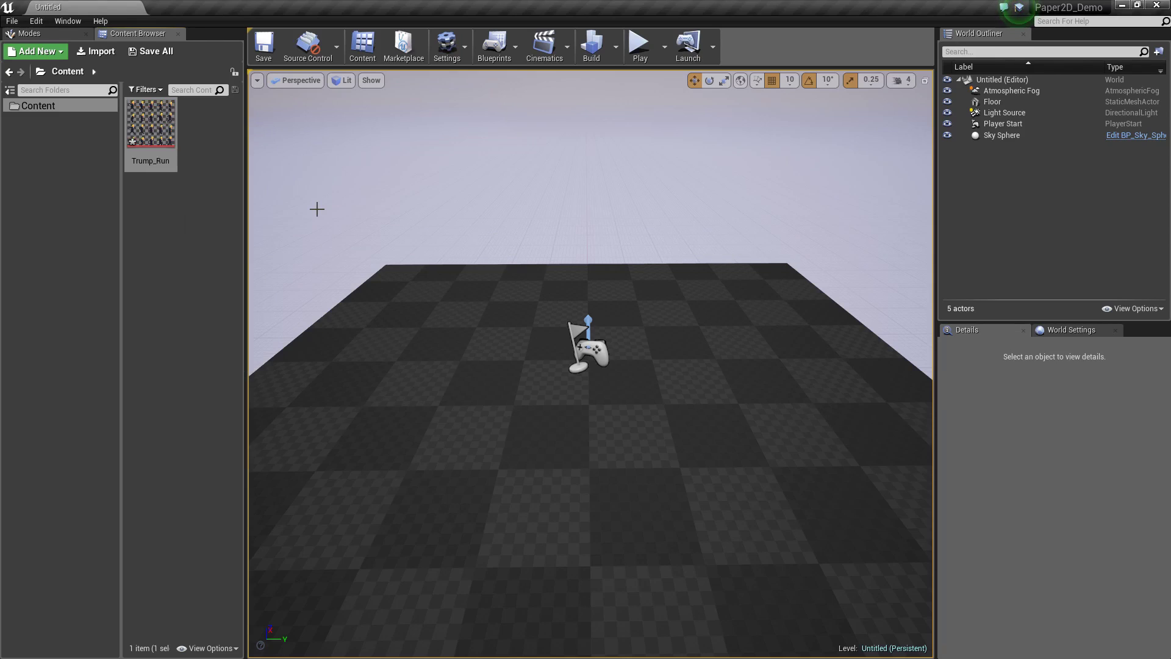
Step: Extract sprites from the Trump_Run texture in Grid mode with a cell width and height of 512
{"action": "mouse_move", "coordinate": [142, 127]}
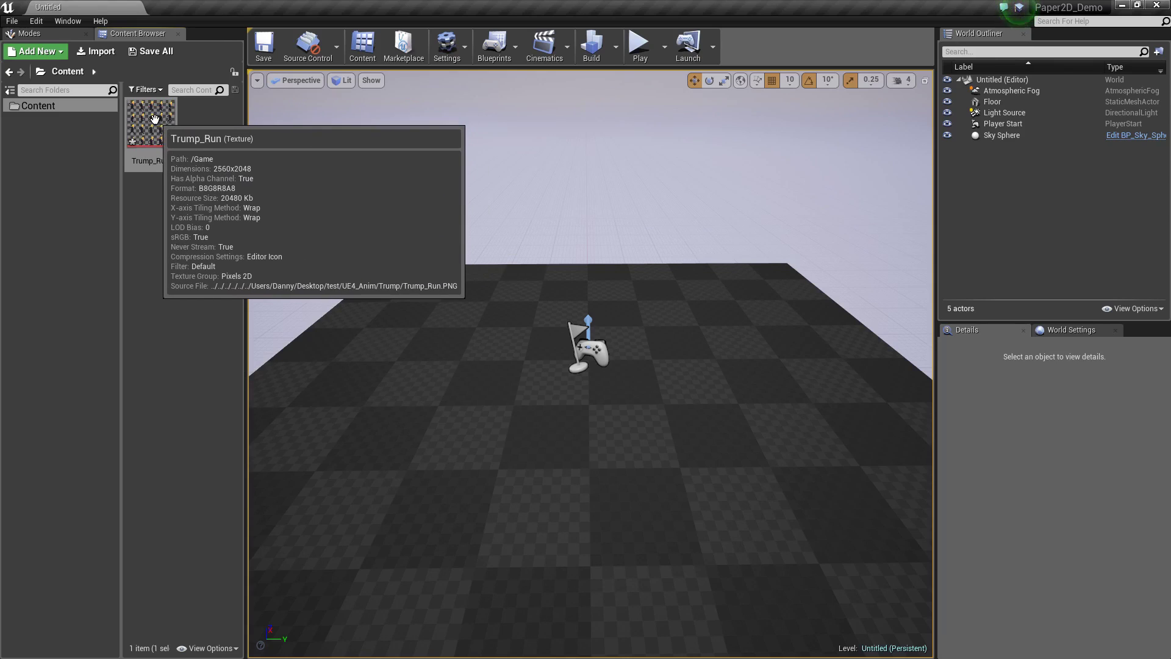
{"action": "right_click", "coordinate": [155, 120]}
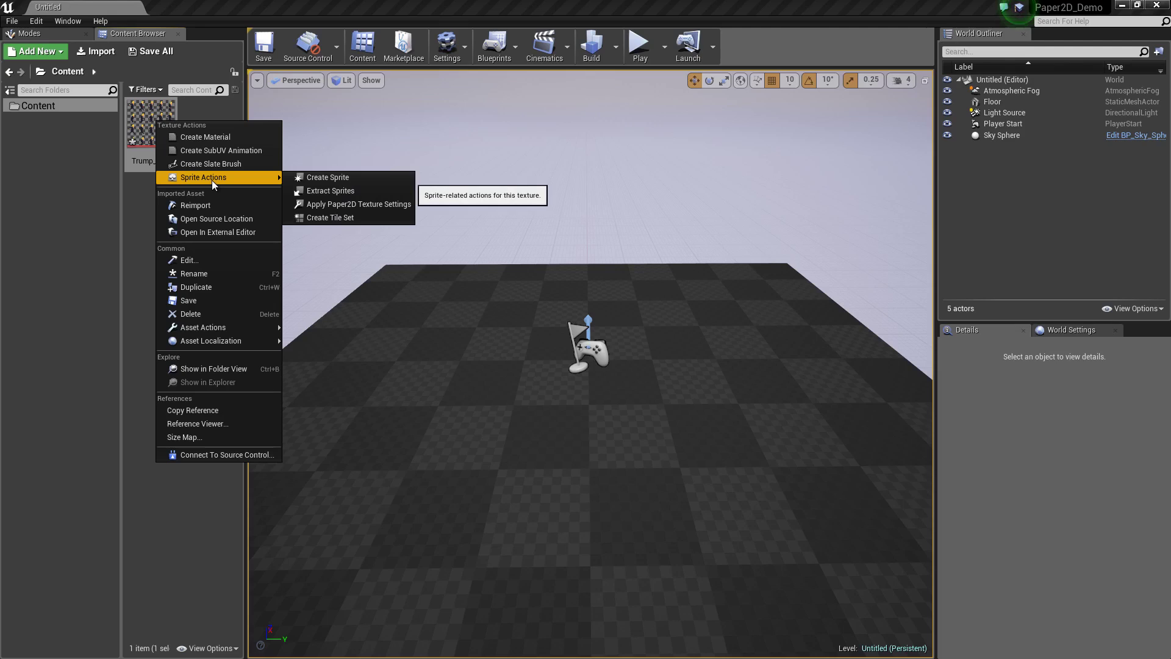
{"action": "left_click", "coordinate": [335, 190]}
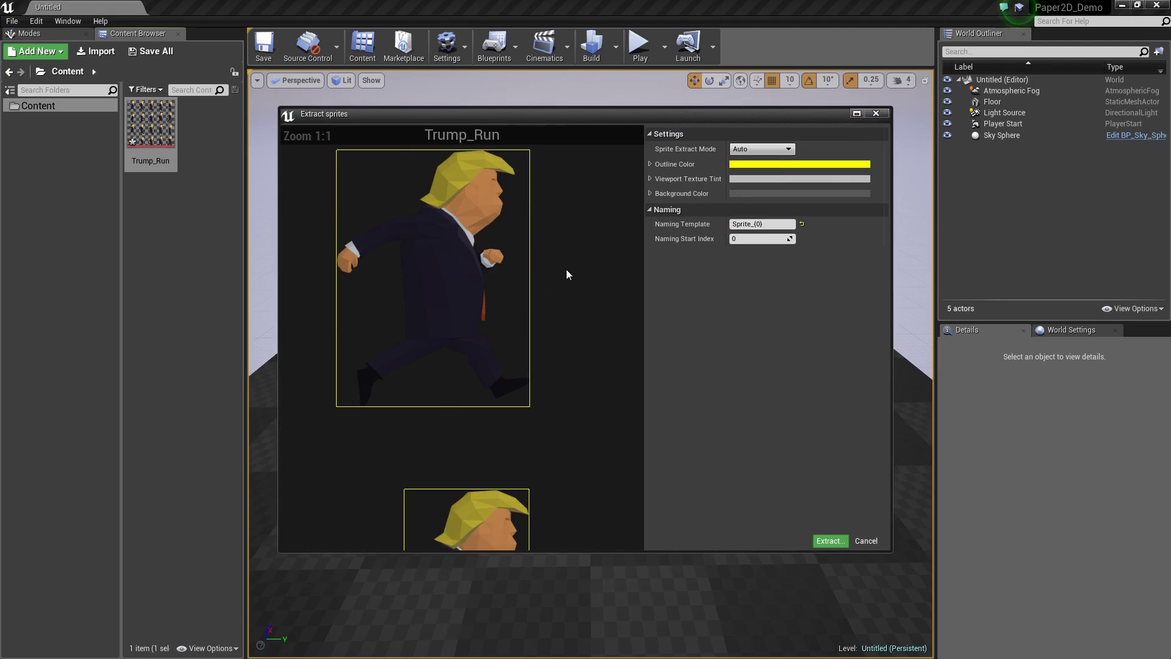
{"action": "scroll", "coordinate": [566, 269], "scroll_direction": "down", "scroll_amount": 4}
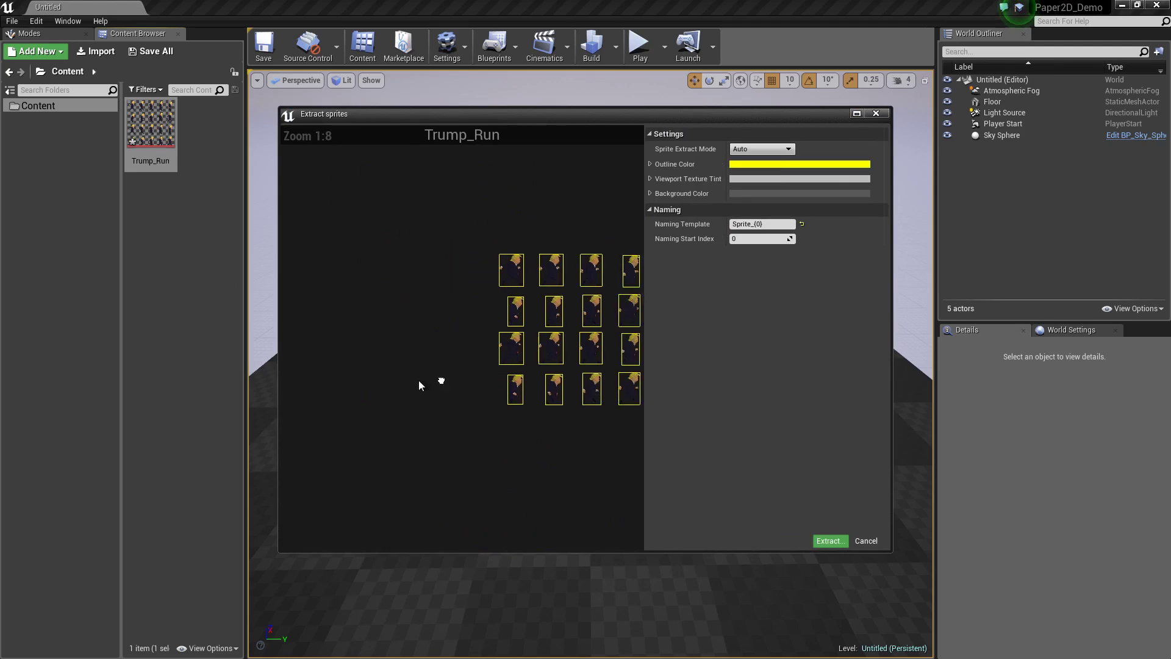
{"action": "right_click_drag", "start_coordinate": [419, 383], "coordinate": [324, 355]}
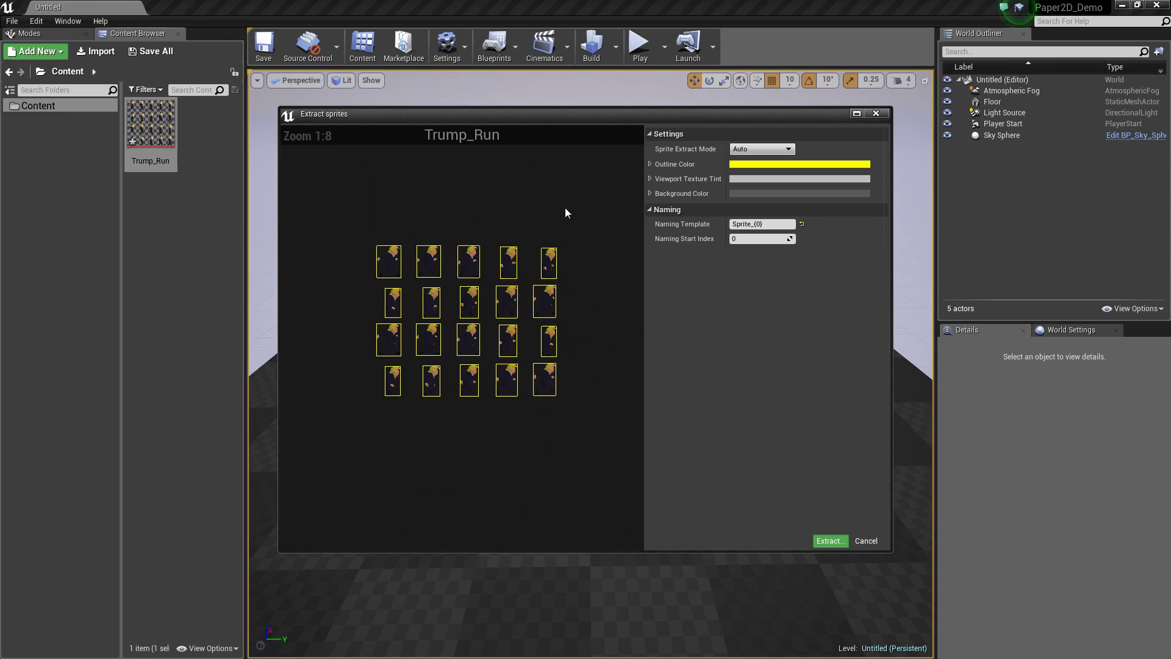
{"action": "mouse_move", "coordinate": [565, 212]}
{"action": "right_mouse_down"}
{"action": "mouse_move", "coordinate": [595, 207]}
{"action": "mouse_move", "coordinate": [566, 208]}
{"action": "right_mouse_up"}
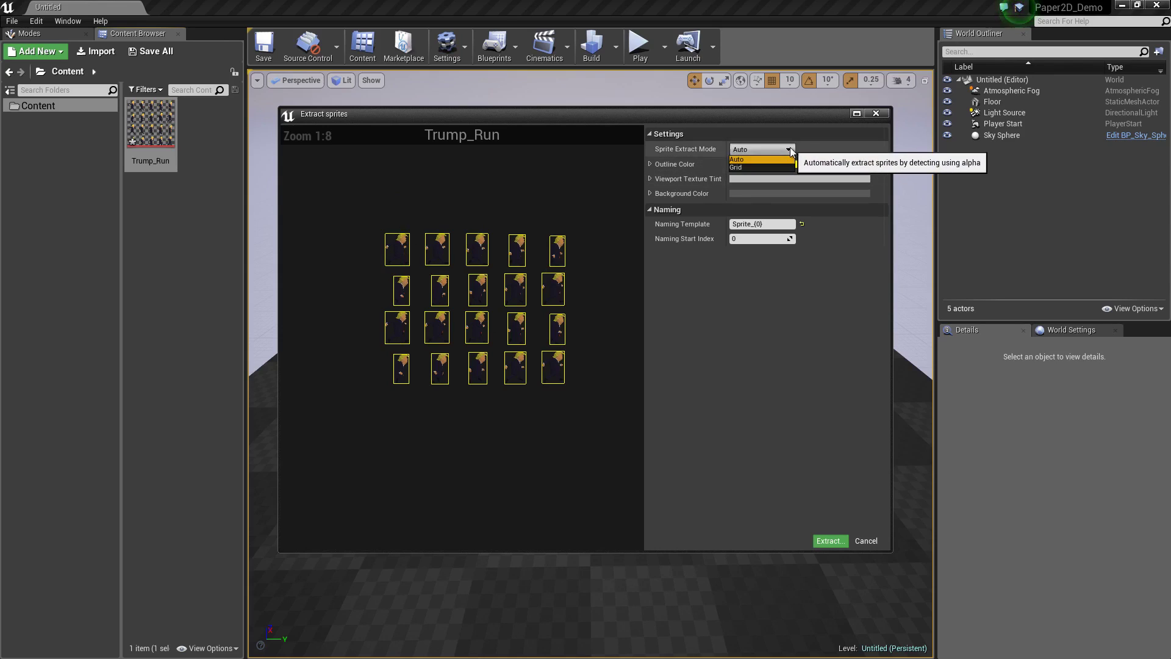
{"action": "left_click", "coordinate": [754, 168]}
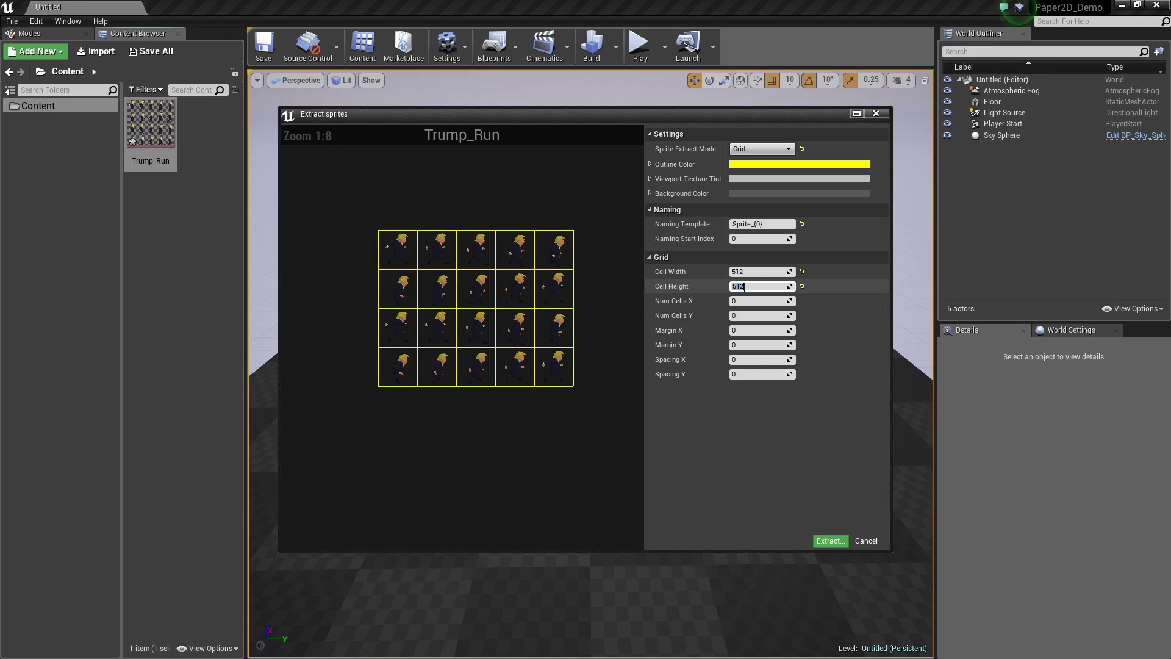
{"action": "scroll", "coordinate": [402, 279], "scroll_direction": "up", "scroll_amount": 7}
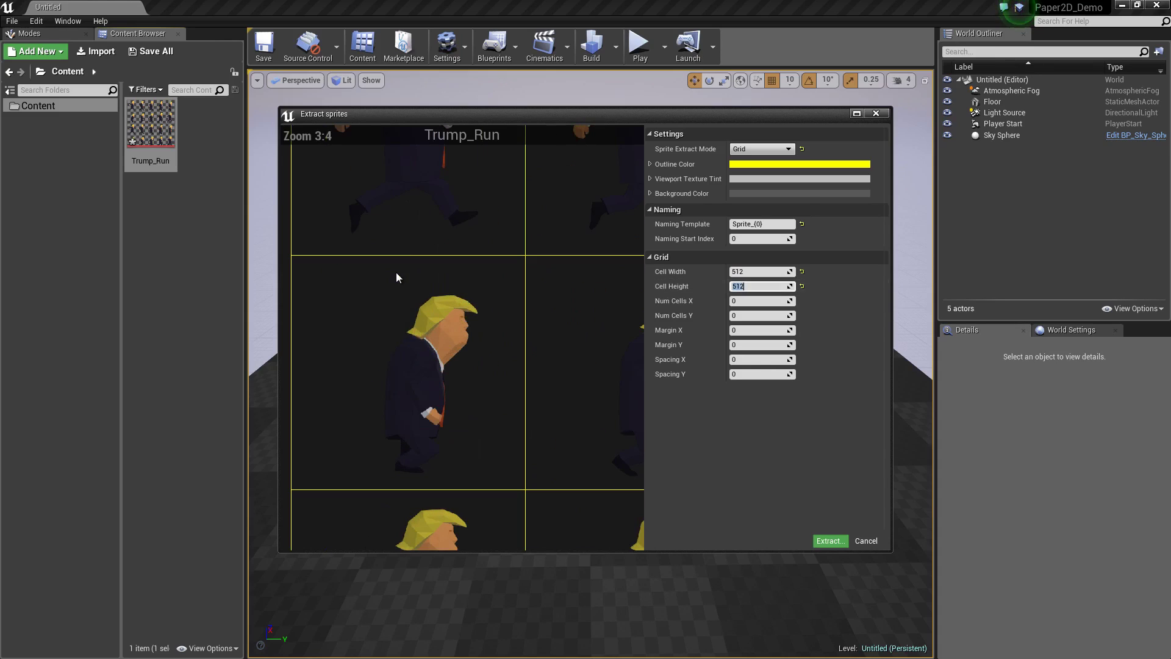
{"action": "scroll", "coordinate": [431, 259], "scroll_direction": "down", "scroll_amount": 7}
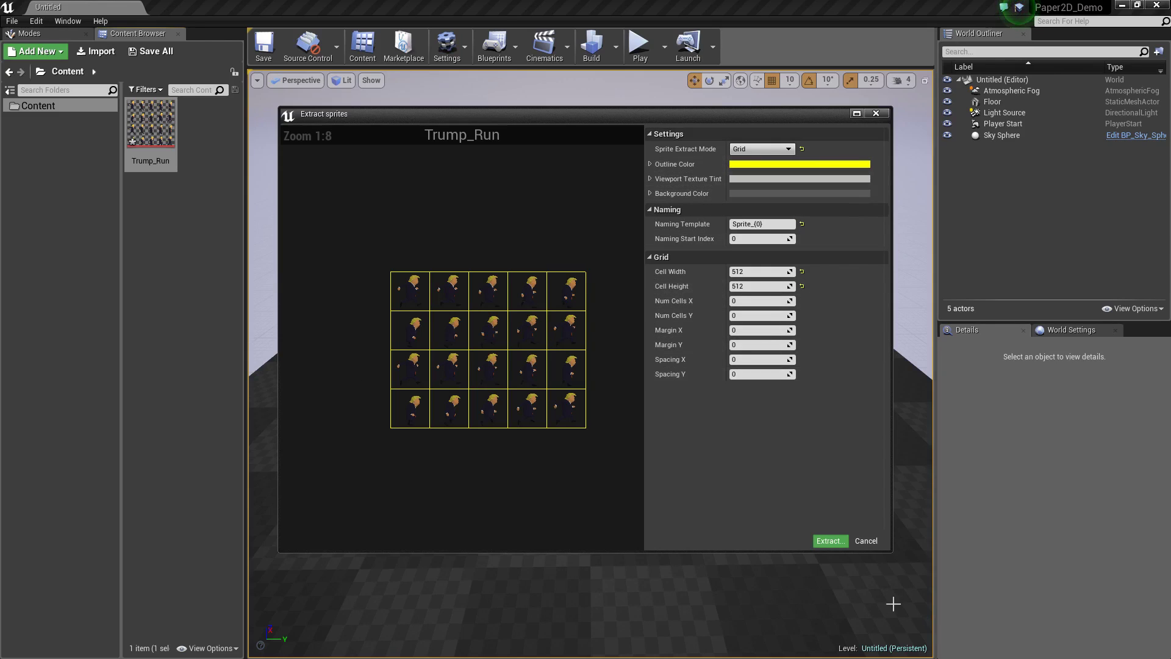
{"action": "left_click", "coordinate": [830, 541]}
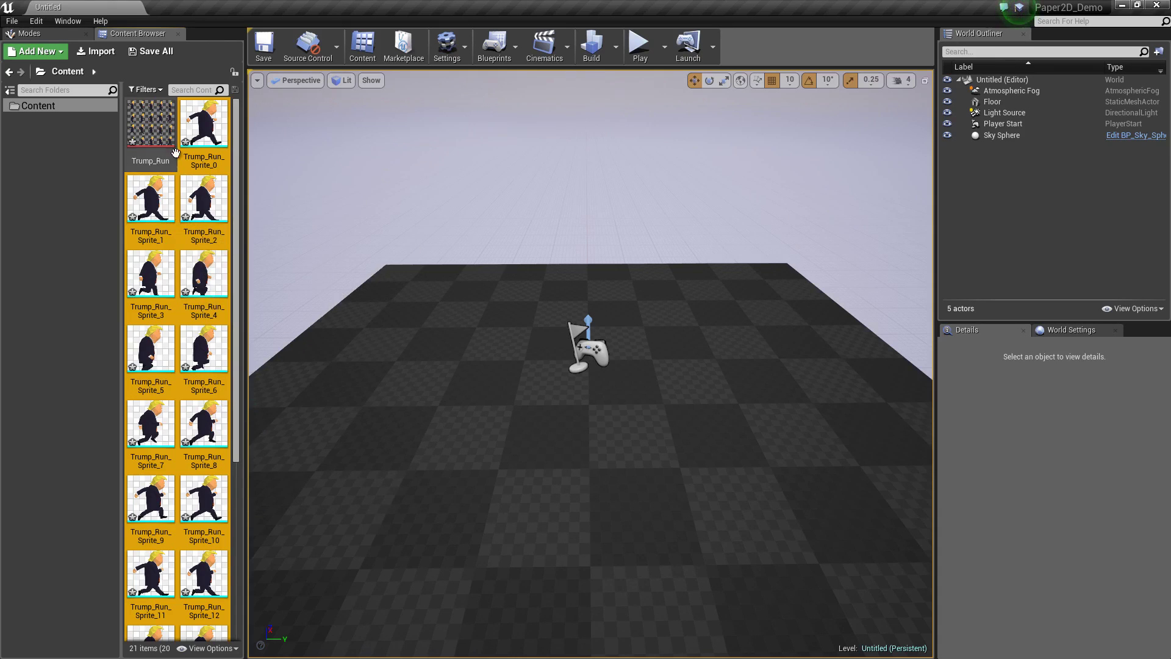
Step: Create a flipbook from all the extracted Trump_Run sprites, accepting the default name
{"action": "scroll", "coordinate": [241, 286], "scroll_direction": "down", "scroll_amount": 1}
{"action": "left_click_drag", "start_coordinate": [237, 283], "coordinate": [258, 170]}
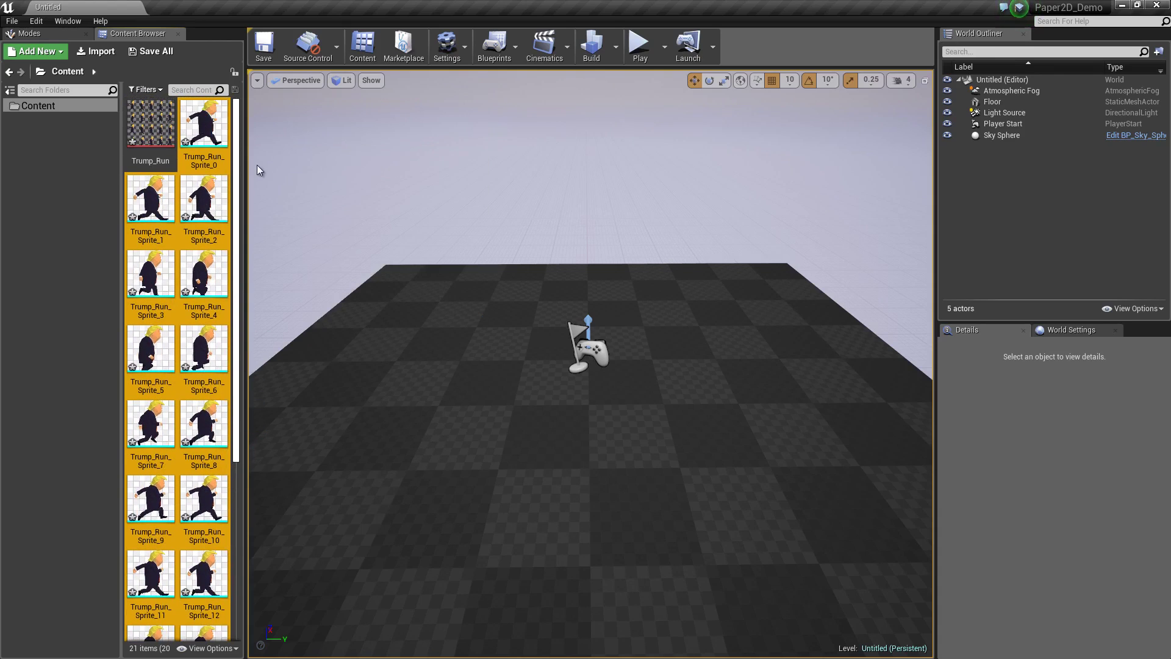
{"action": "right_click", "coordinate": [214, 133]}
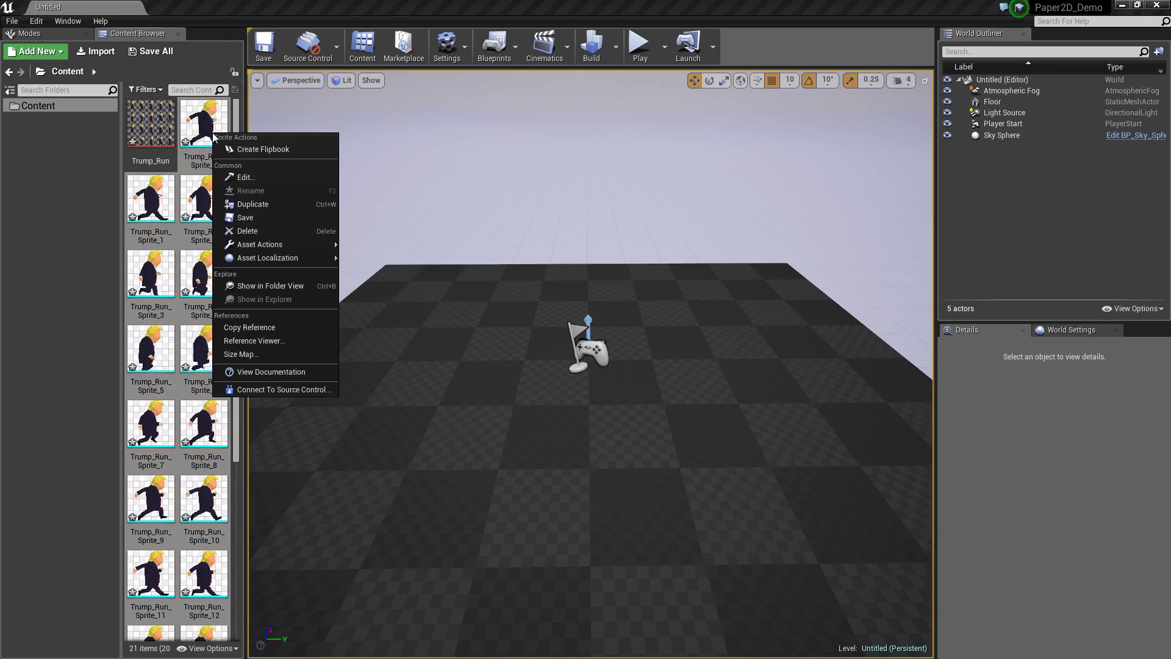
{"action": "left_click", "coordinate": [268, 151]}
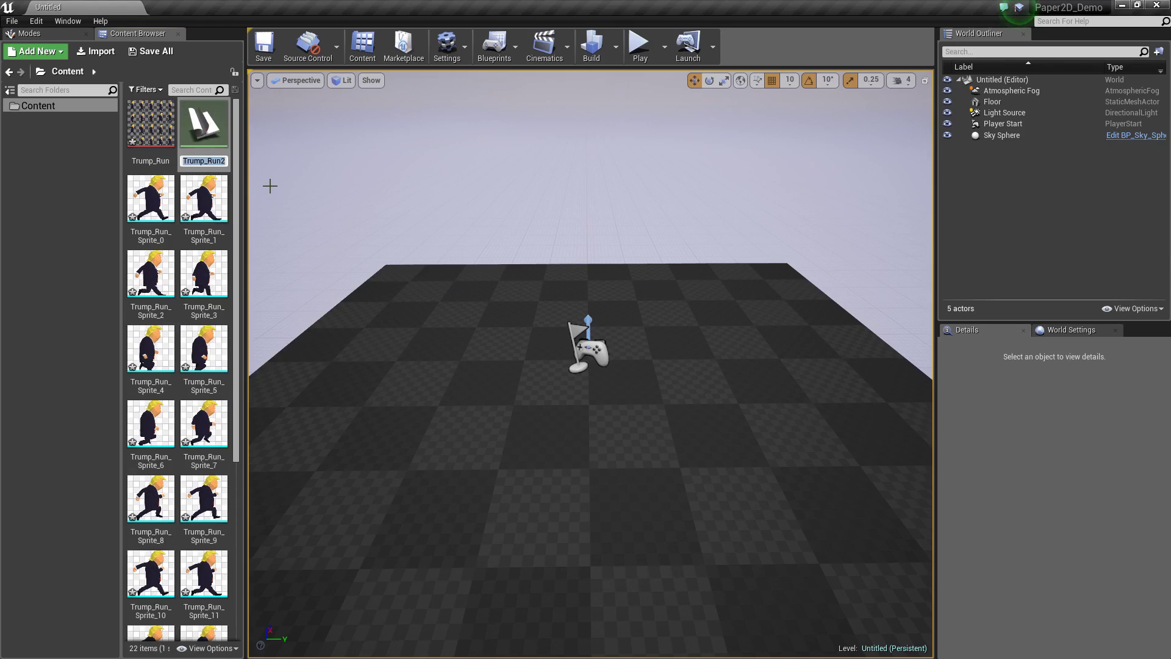
{"action": "left_click", "coordinate": [202, 120]}
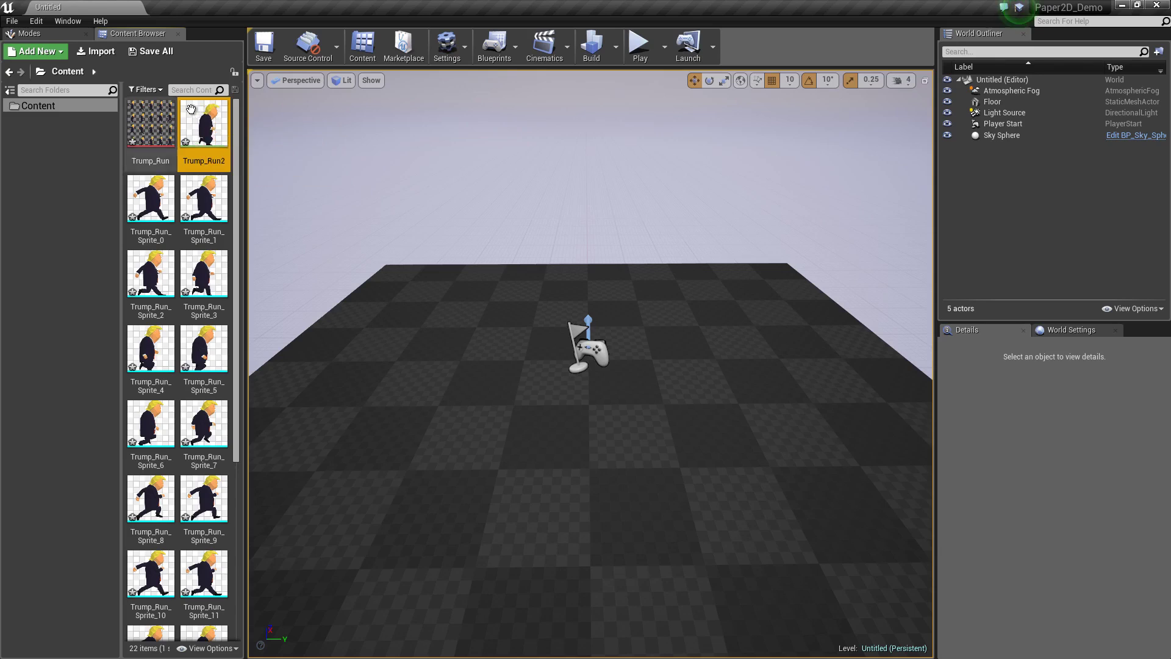
Step: Open the new flipbook, dock its editor beside the level tab, and preview the run animation up close
{"action": "double_click", "coordinate": [203, 116]}
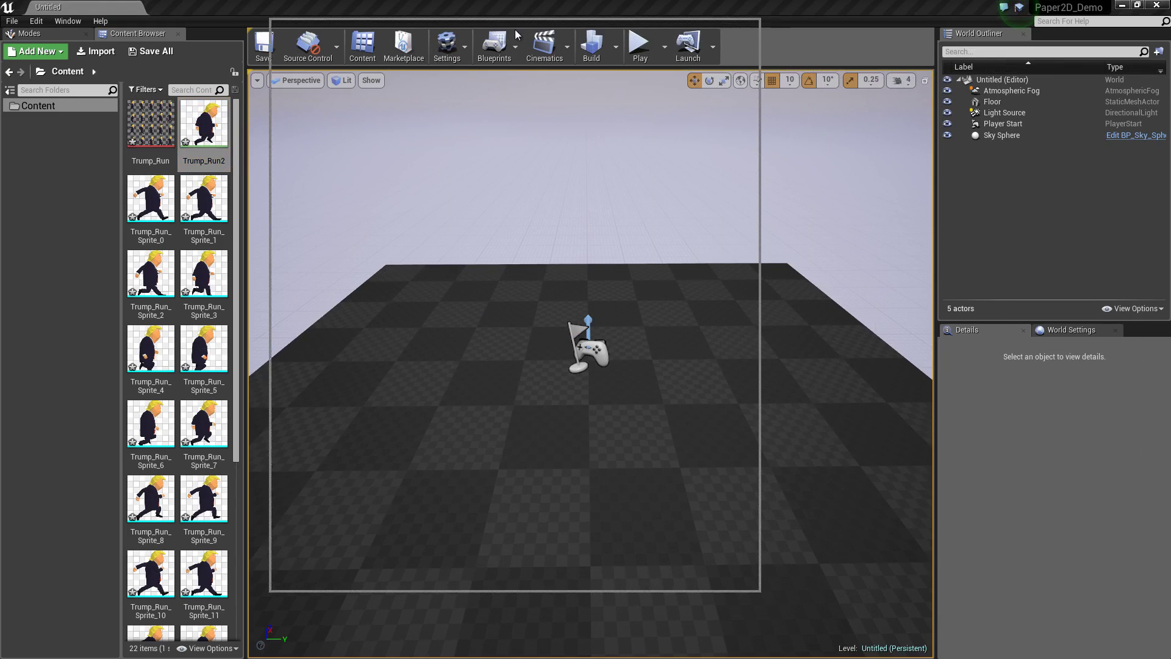
{"action": "left_click_drag", "start_coordinate": [348, 41], "coordinate": [183, 7]}
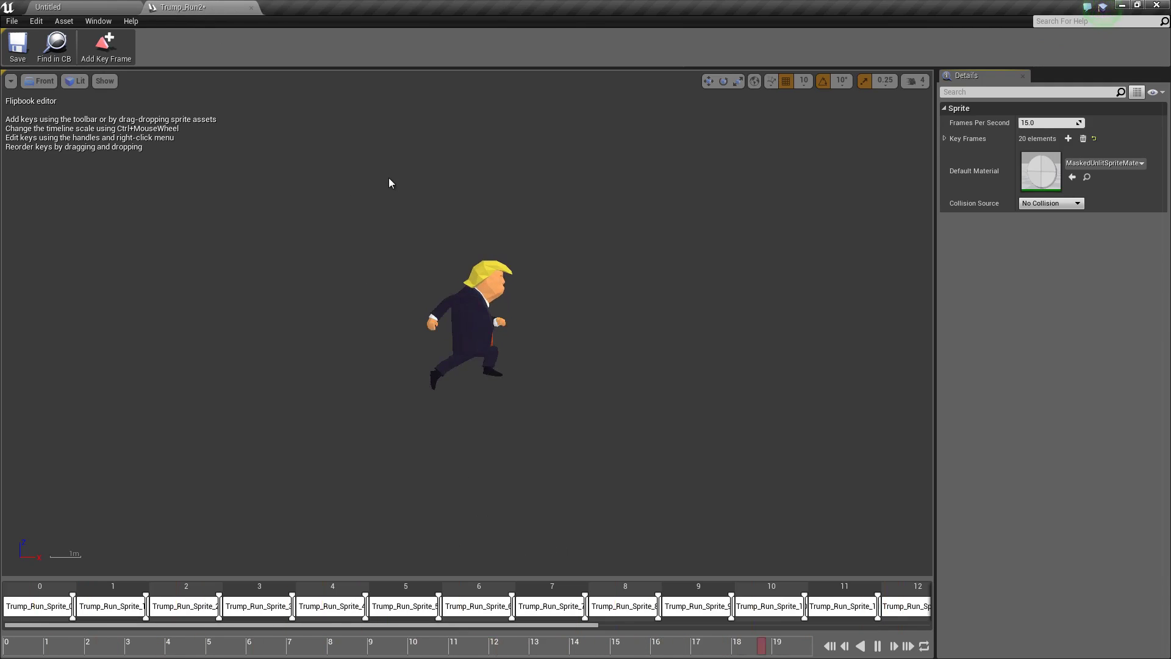
{"action": "scroll", "coordinate": [543, 388], "scroll_direction": "up", "scroll_amount": 3}
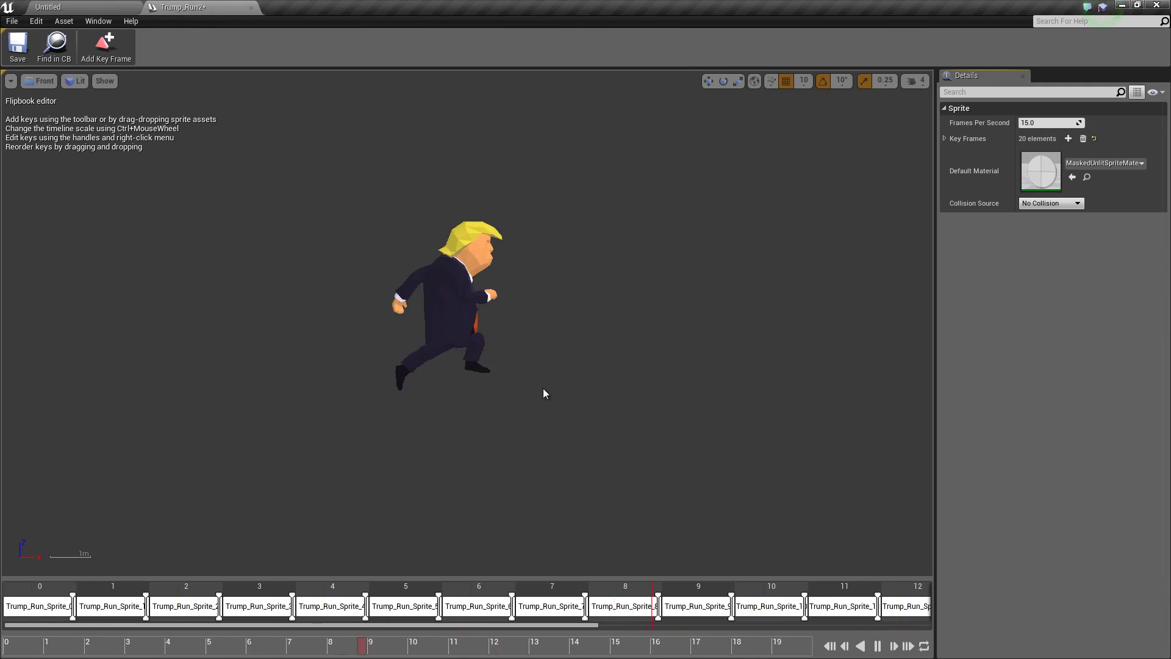
{"action": "scroll", "coordinate": [568, 345], "scroll_direction": "up", "scroll_amount": 1}
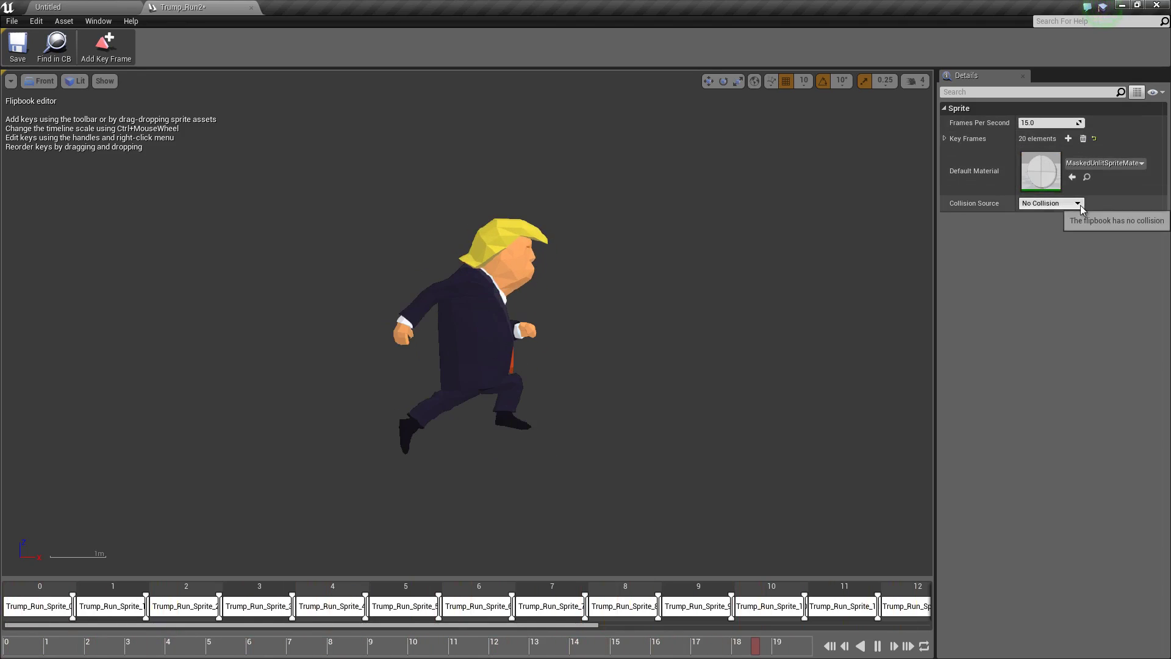
Step: Set the flipbook's collision source to Each Frame Collision after trying First Frame Collision
{"action": "left_click", "coordinate": [1060, 203]}
{"action": "left_click", "coordinate": [1051, 221]}
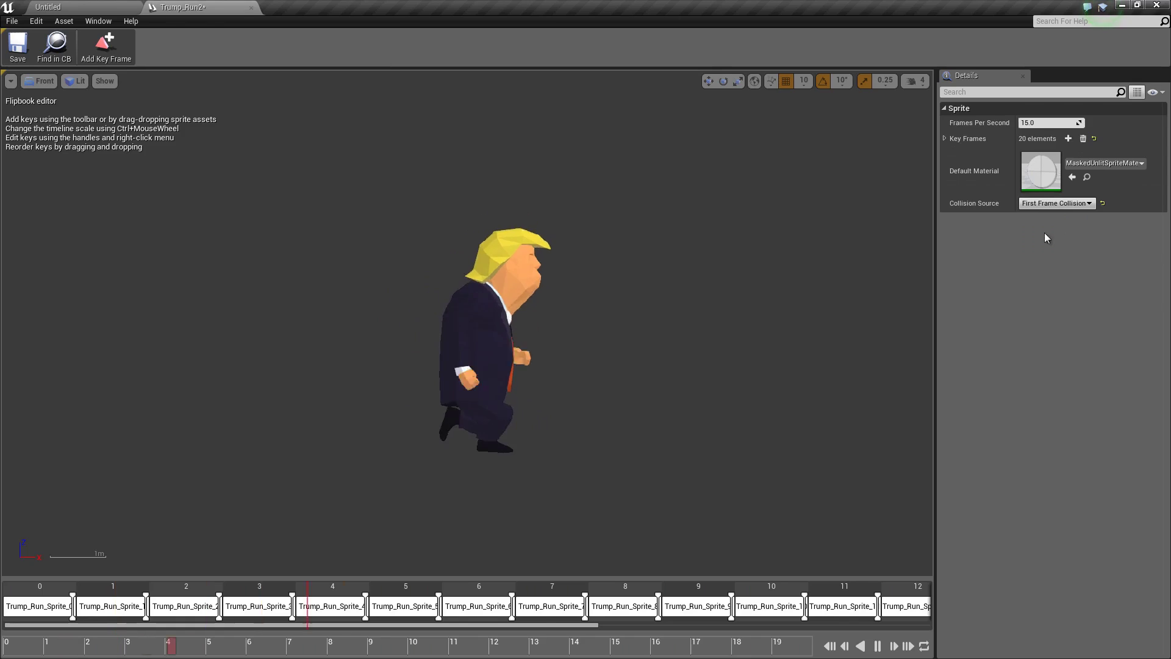
{"action": "left_click", "coordinate": [1075, 203]}
{"action": "left_click", "coordinate": [1070, 229]}
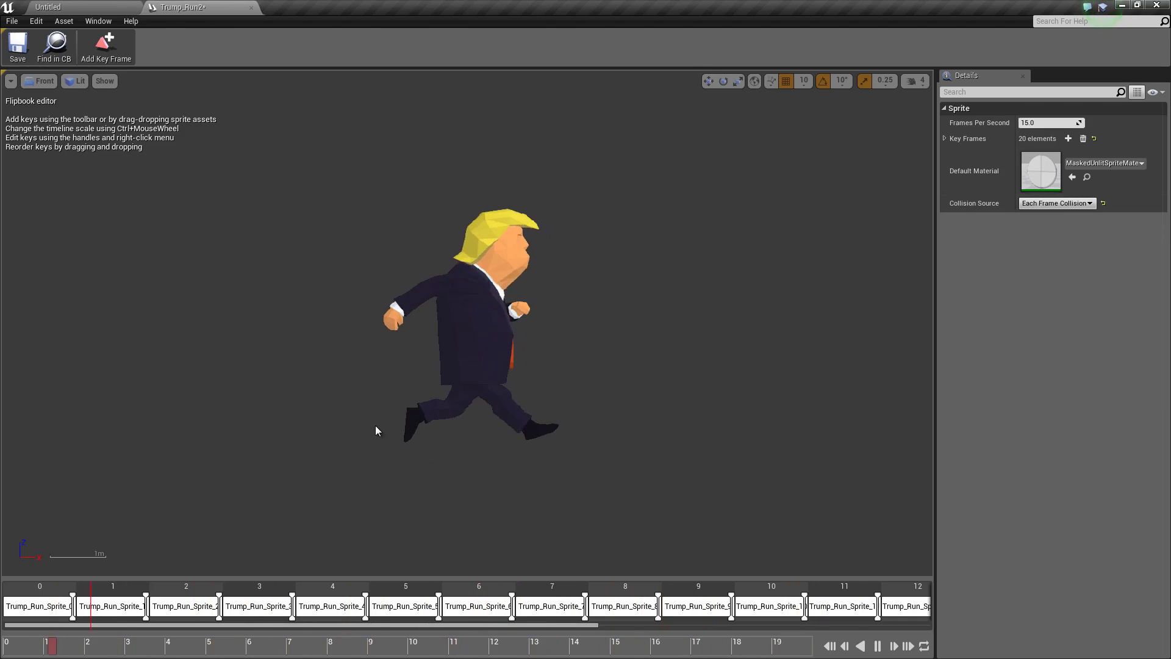
{"action": "left_click", "coordinate": [1067, 204]}
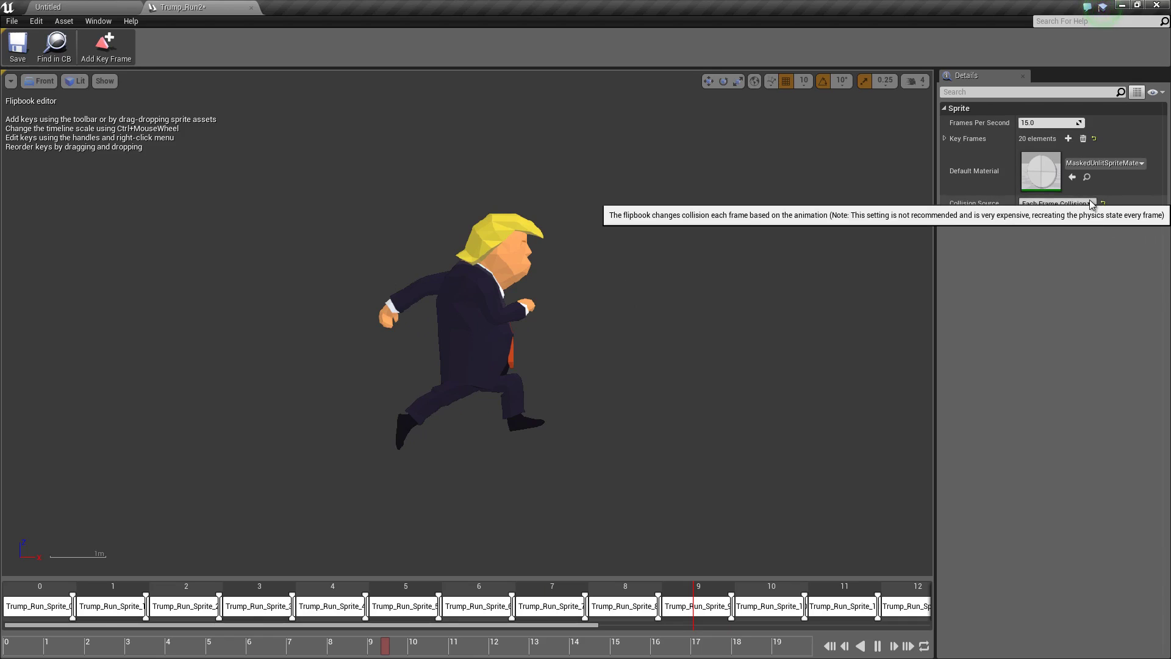
{"action": "left_click", "coordinate": [1064, 230]}
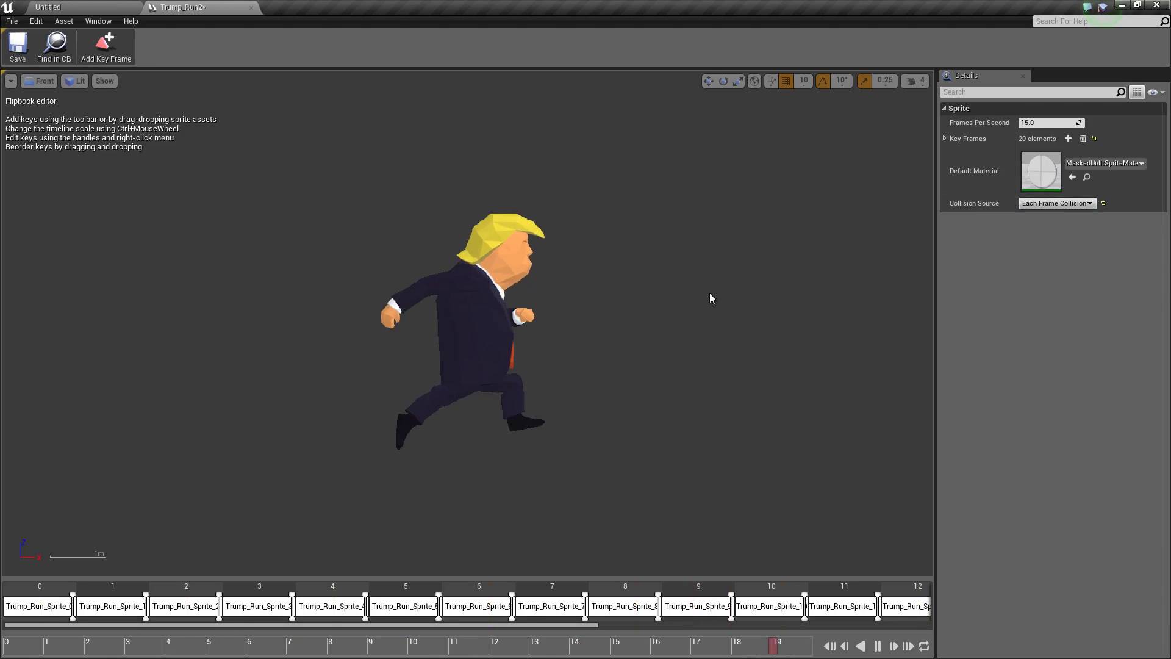
Step: Try the flipbook at 24 and at 5 frames per second
{"action": "left_click", "coordinate": [1043, 124]}
{"action": "type", "text": "24"}
{"action": "key", "text": "Return"}
{"action": "type", "text": "5"}
{"action": "key", "text": "Return"}
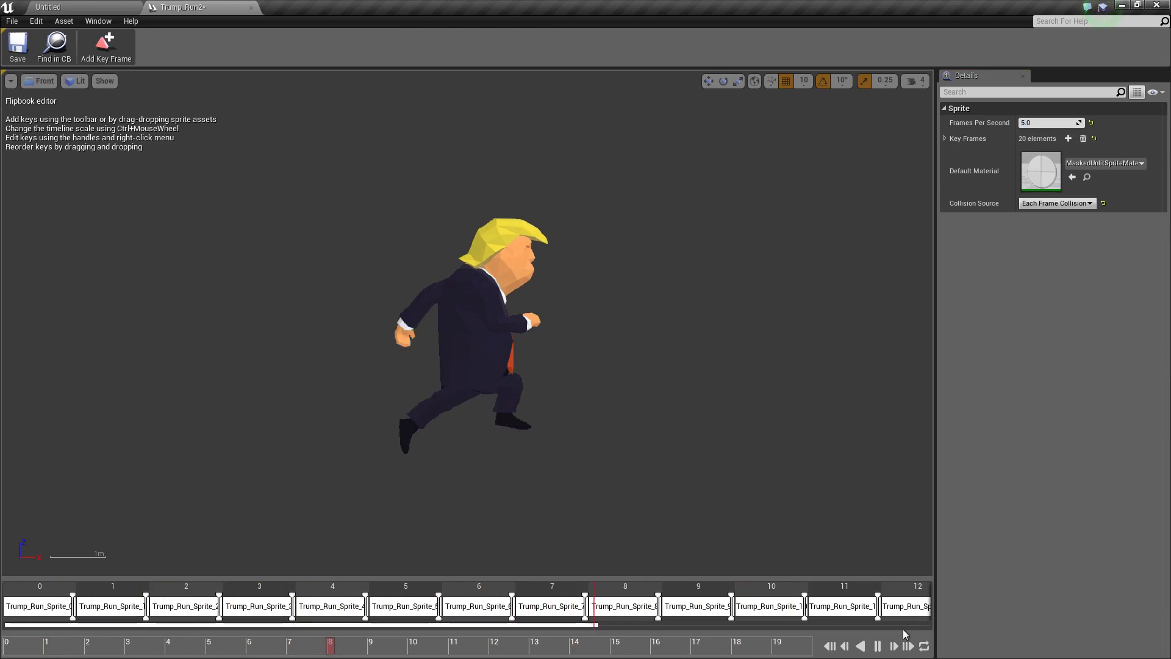
Step: Pause the preview, try stretching the first key frame to two frames long, and resume playback
{"action": "left_click", "coordinate": [877, 645]}
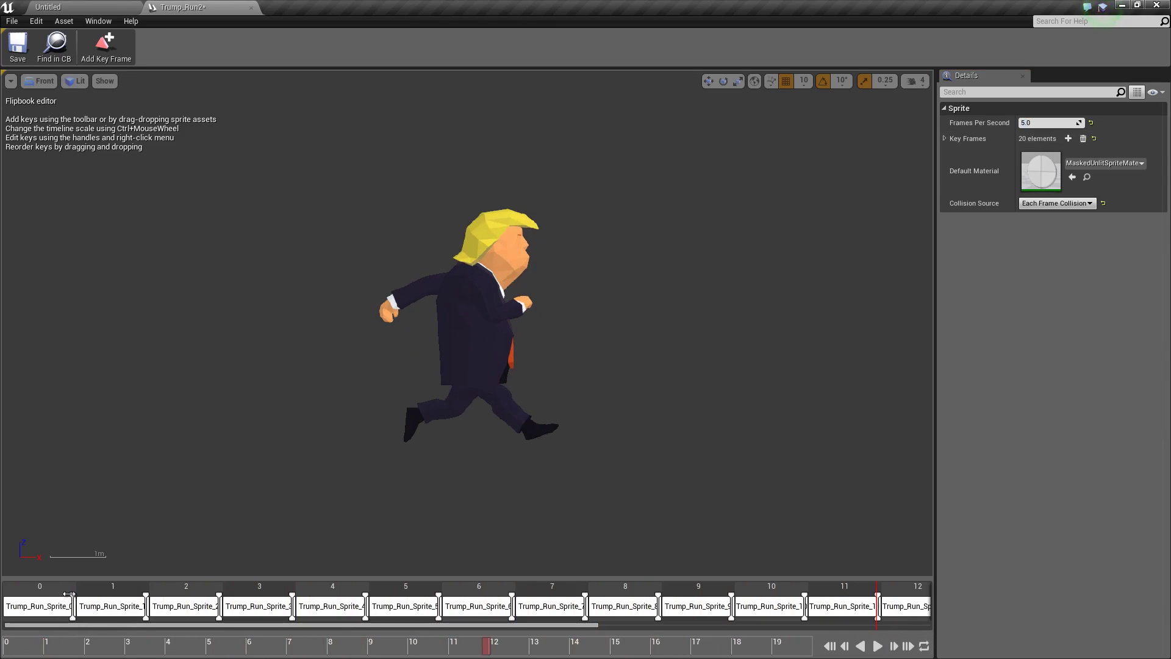
{"action": "left_click_drag", "start_coordinate": [99, 590], "coordinate": [164, 585]}
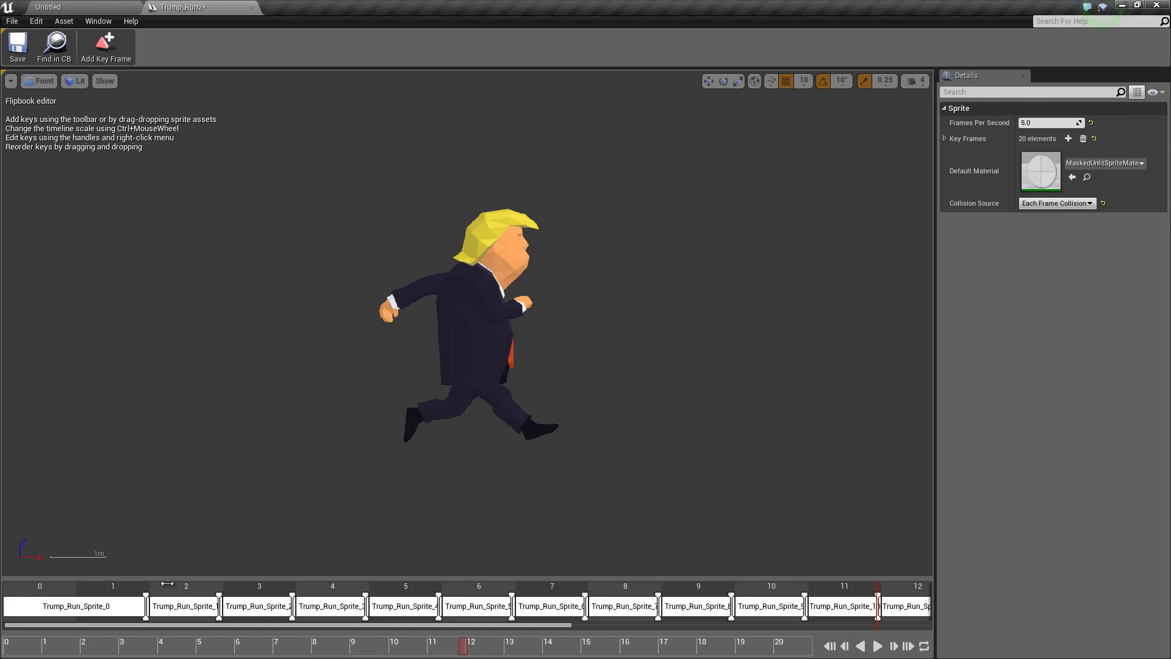
{"action": "left_click_drag", "start_coordinate": [167, 583], "coordinate": [82, 596]}
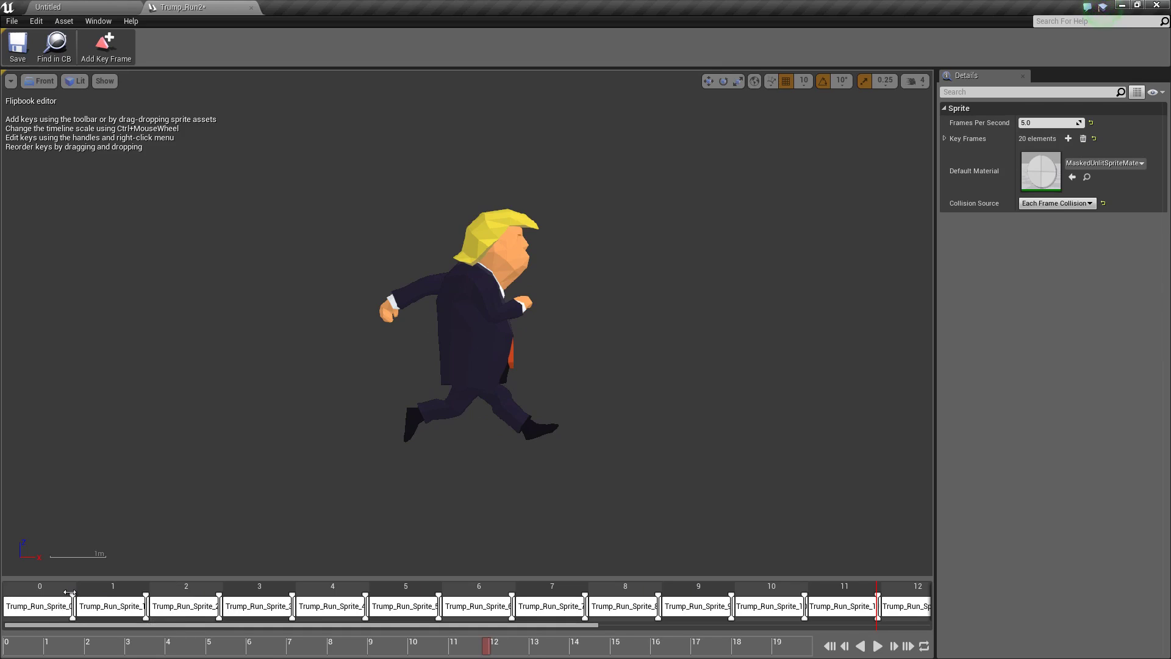
{"action": "left_click_drag", "start_coordinate": [88, 590], "coordinate": [150, 590]}
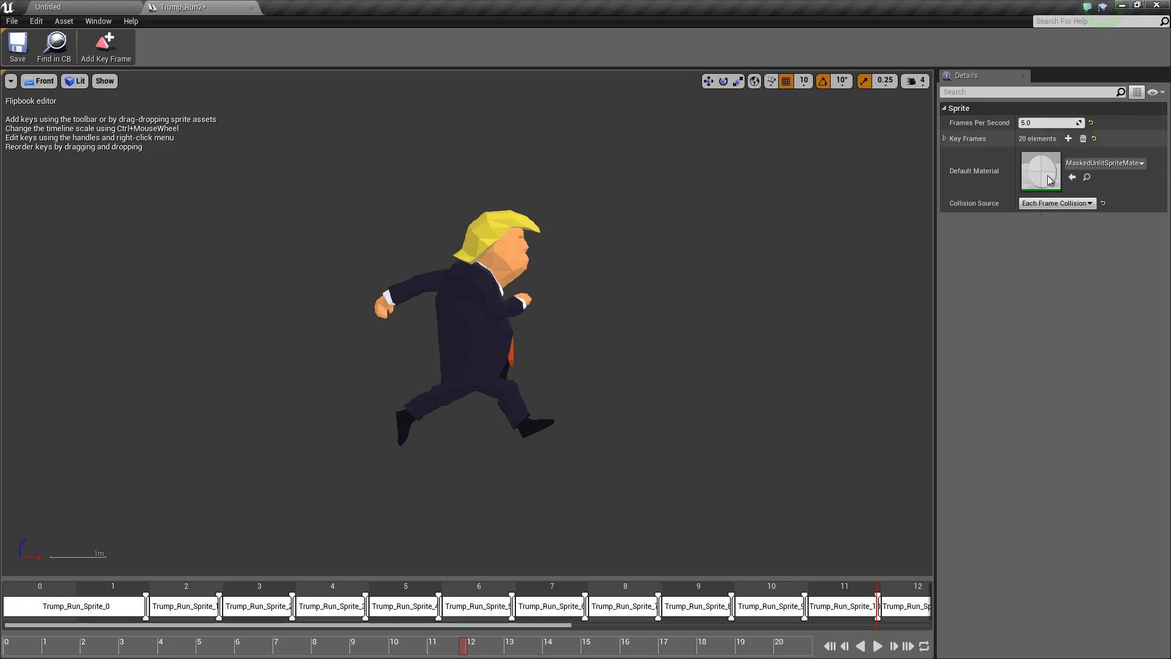
{"action": "left_click", "coordinate": [879, 648]}
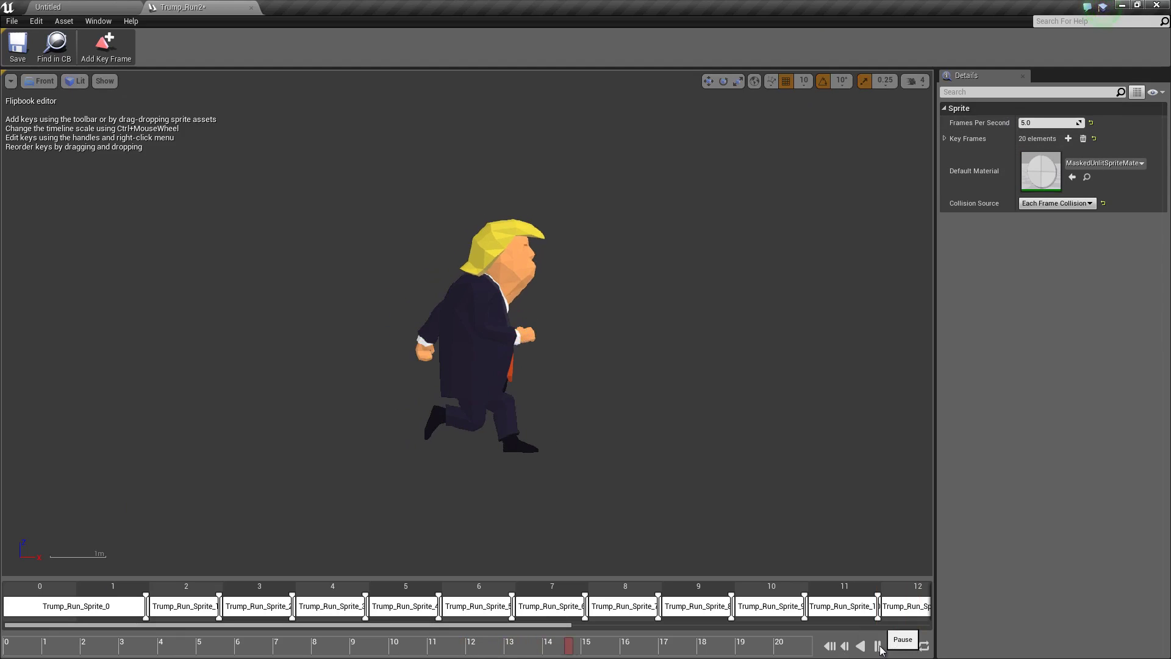
Step: Restore the flipbook to 15 frames per second and shorten the first key frame to one frame
{"action": "left_click", "coordinate": [1025, 122]}
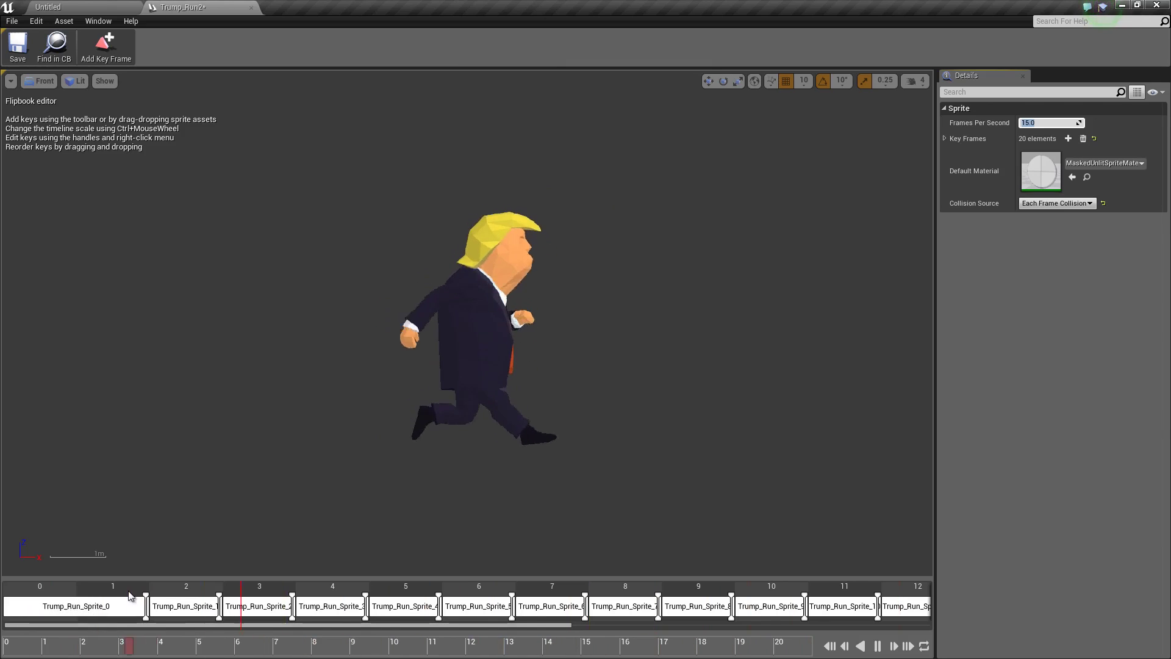
{"action": "left_click_drag", "start_coordinate": [145, 605], "coordinate": [91, 605]}
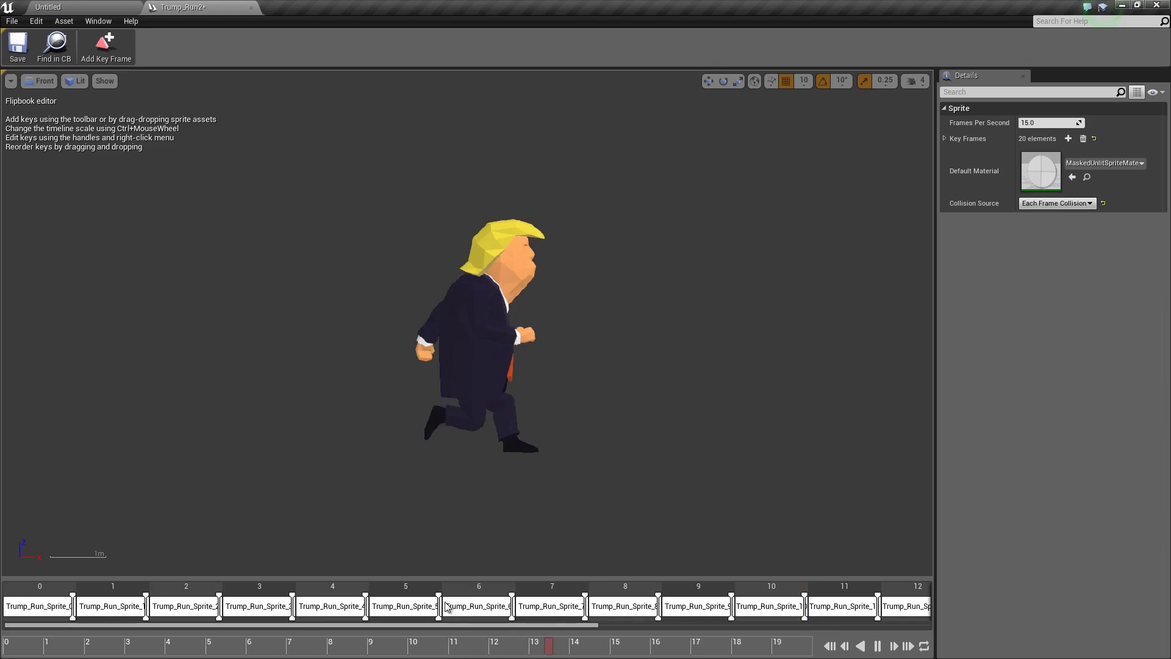
Step: Examine the actions available for key frame 10 and the remaining key frames along the flipbook timeline
{"action": "right_click", "coordinate": [777, 607]}
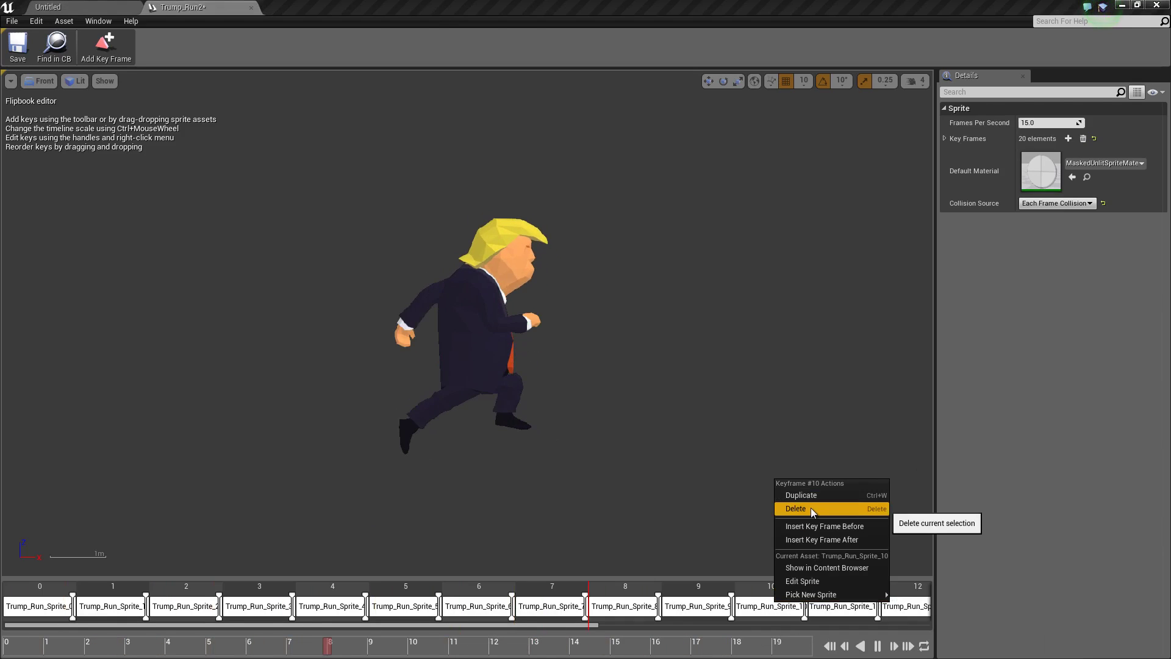
{"action": "left_click_drag", "start_coordinate": [484, 626], "coordinate": [882, 621]}
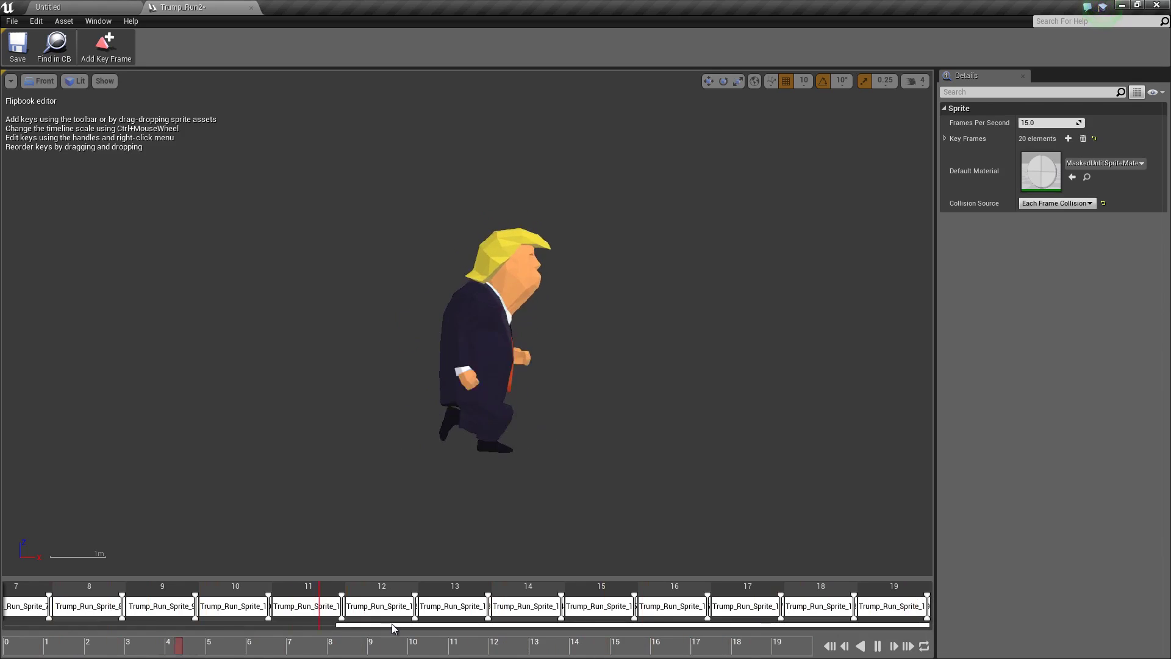
{"action": "left_click_drag", "start_coordinate": [387, 626], "coordinate": [2, 645]}
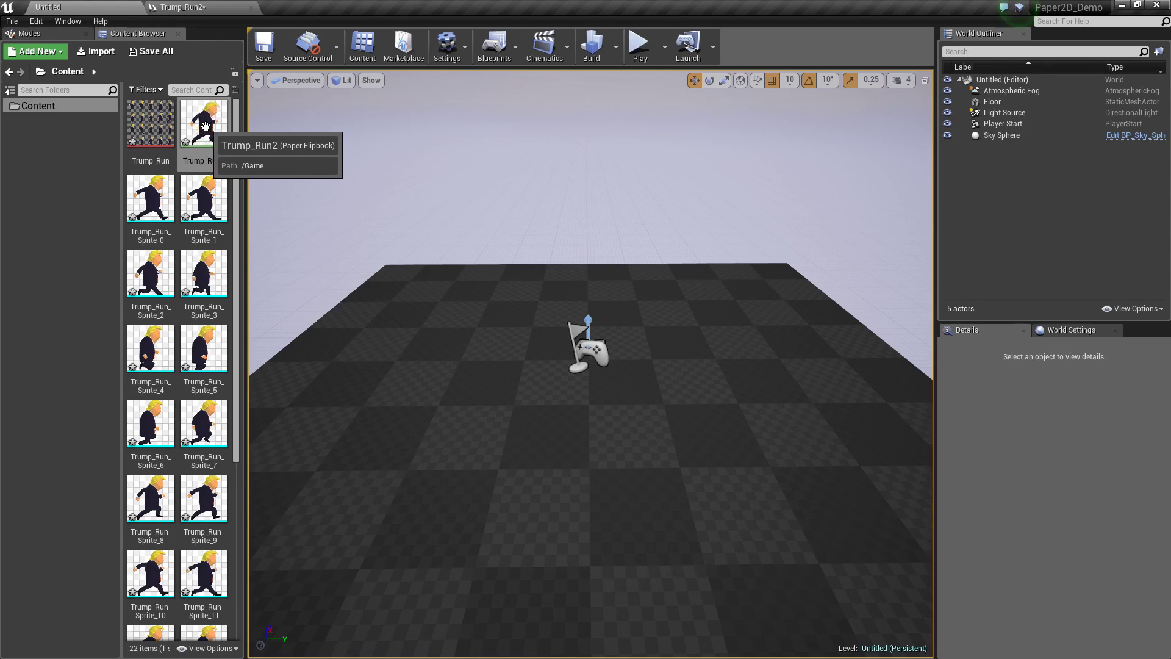
Step: Place the Trump_Run2 flipbook in the level near the Player Start and inspect it from the side
{"action": "left_click_drag", "start_coordinate": [260, 143], "coordinate": [549, 328]}
{"action": "left_click_drag", "start_coordinate": [610, 414], "coordinate": [528, 303], "text": "alt"}
{"action": "key", "text": "Escape"}
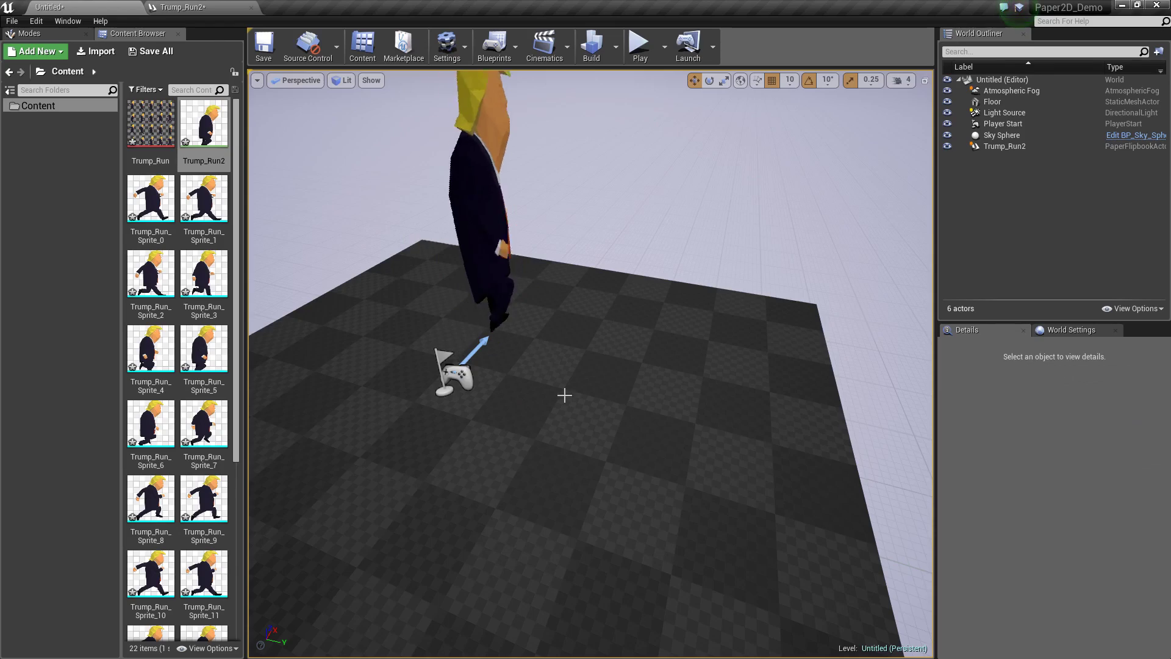
{"action": "left_click_drag", "start_coordinate": [562, 392], "coordinate": [462, 285], "text": "alt"}
{"action": "mouse_move", "coordinate": [489, 343]}
{"action": "left_mouse_down", "text": "alt"}
{"action": "mouse_move", "coordinate": [536, 360]}
{"action": "mouse_move", "coordinate": [493, 353]}
{"action": "left_mouse_up", "text": "alt"}
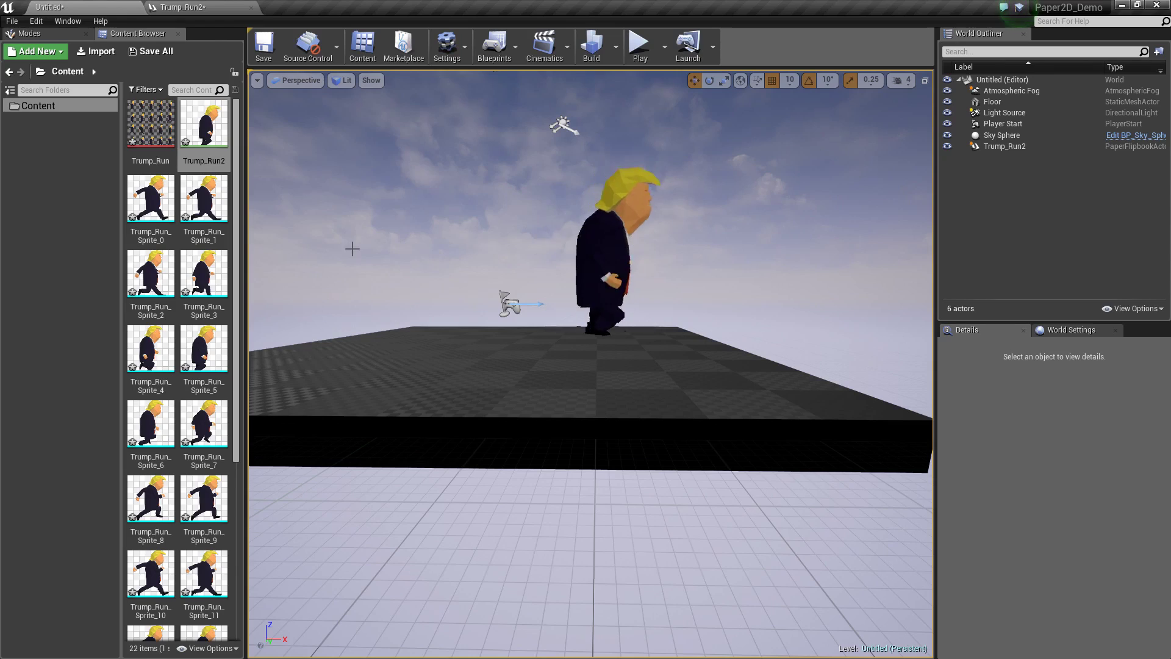
{"action": "left_click_drag", "start_coordinate": [623, 269], "coordinate": [387, 418], "text": "alt"}
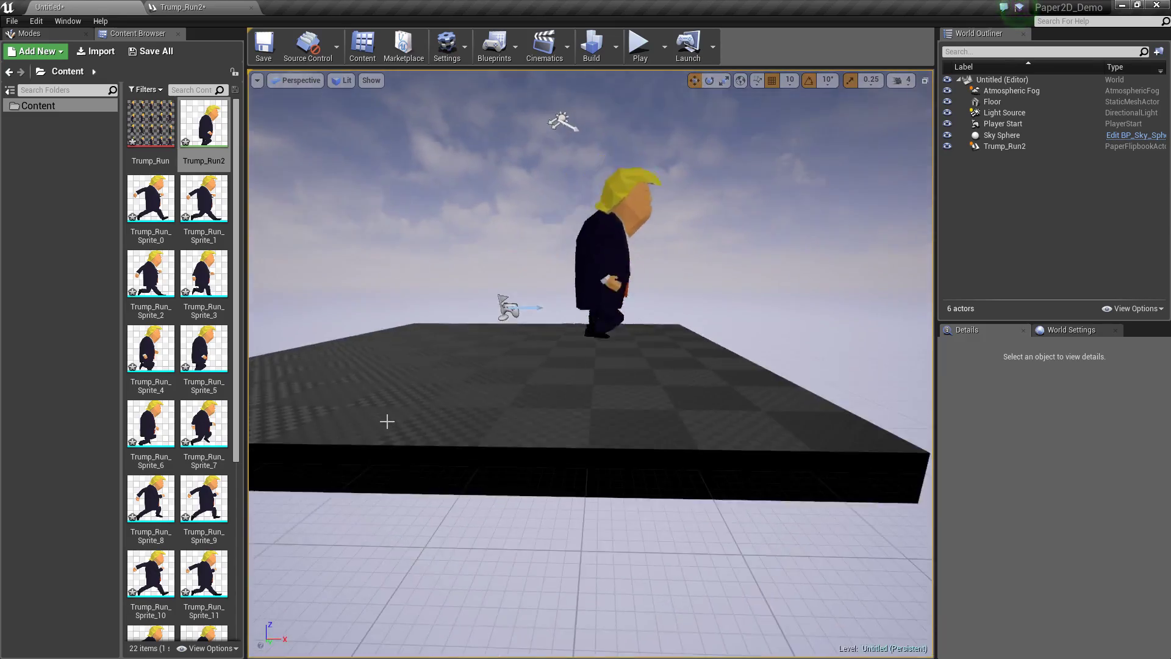